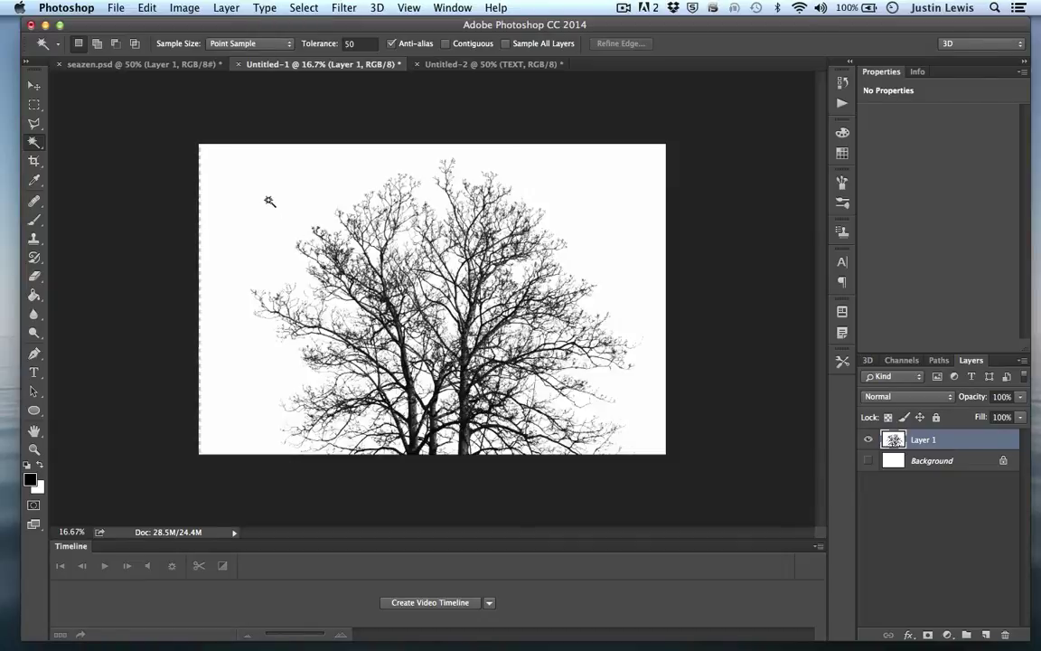
Step: Remove the white background around the tree with a Magic Wand selection at tolerance 78, leaving nothing selected
{"action": "left_click", "coordinate": [267, 210]}
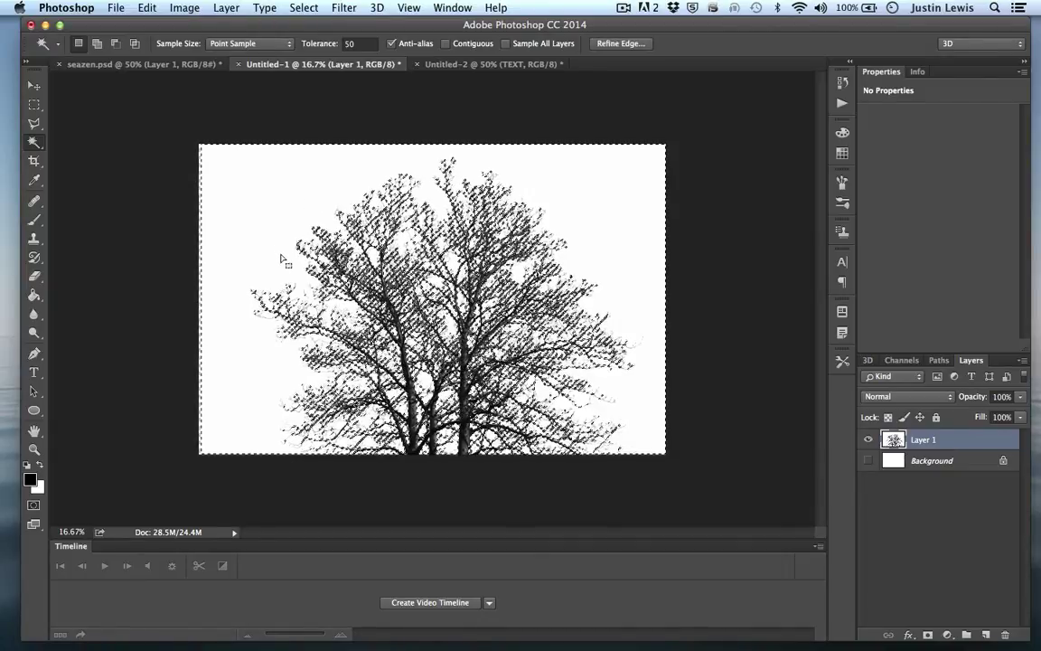
{"action": "key", "text": "super+d"}
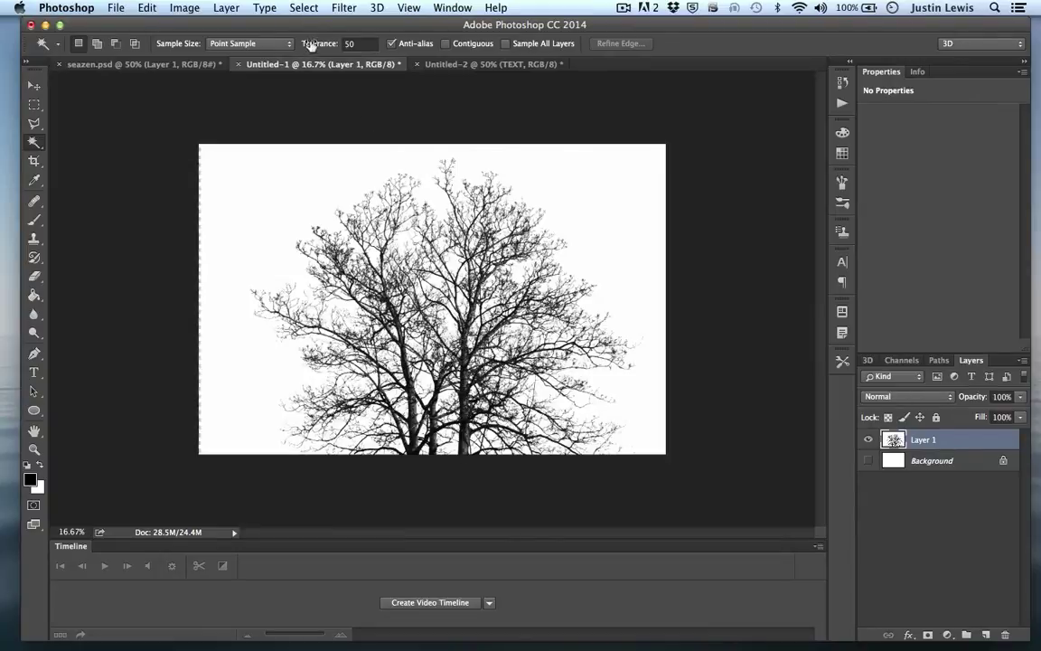
{"action": "left_click_drag", "start_coordinate": [311, 45], "coordinate": [331, 44]}
{"action": "left_click", "coordinate": [259, 205]}
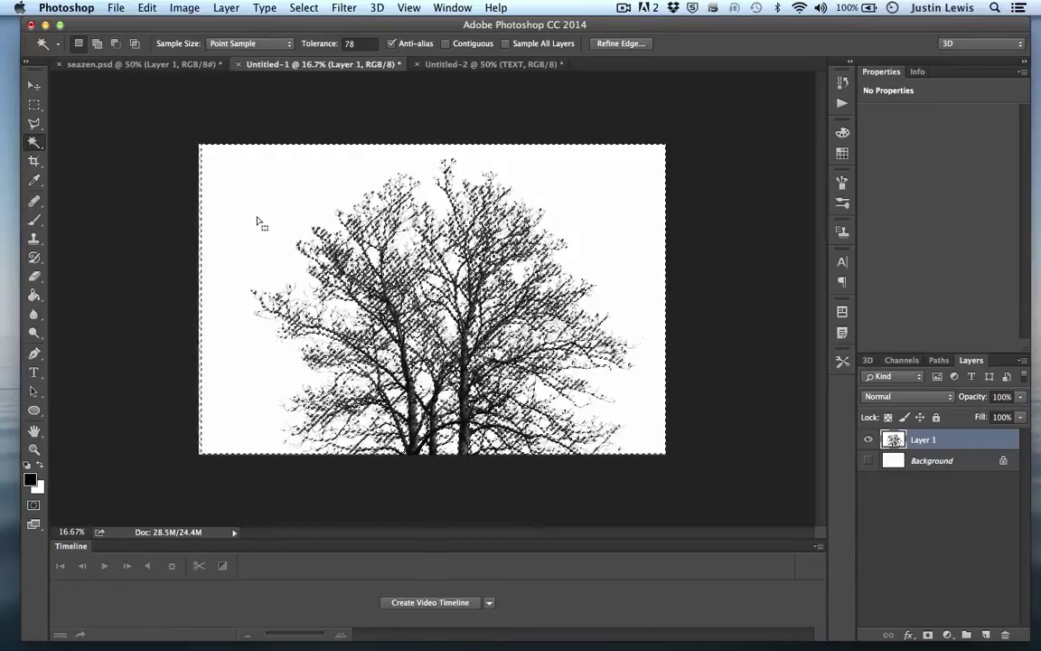
{"action": "key", "text": "Delete"}
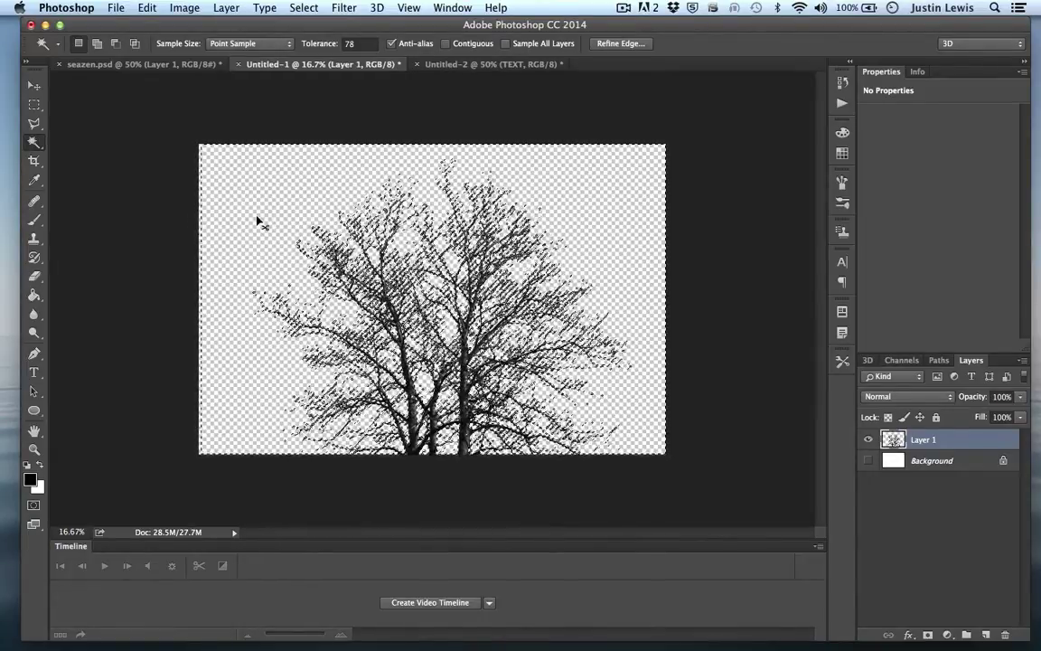
{"action": "key", "text": "super+d"}
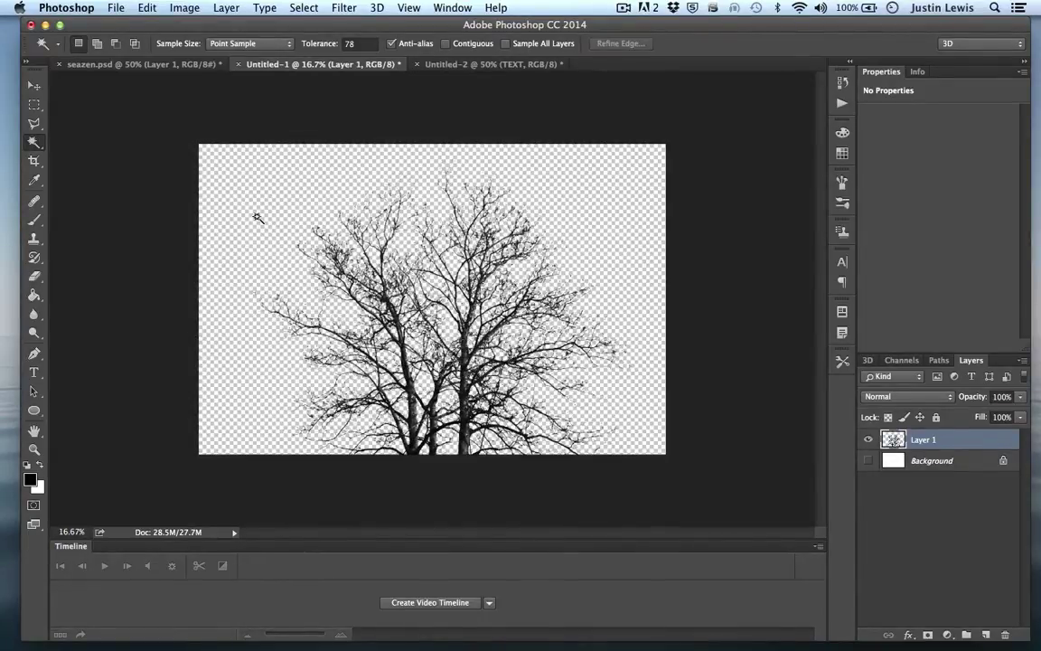
Step: Copy the cut-out tree into the Untitled-2 document and position its branches across the SEAZEN lettering
{"action": "left_click", "coordinate": [34, 85]}
{"action": "left_click_drag", "start_coordinate": [497, 367], "coordinate": [486, 389]}
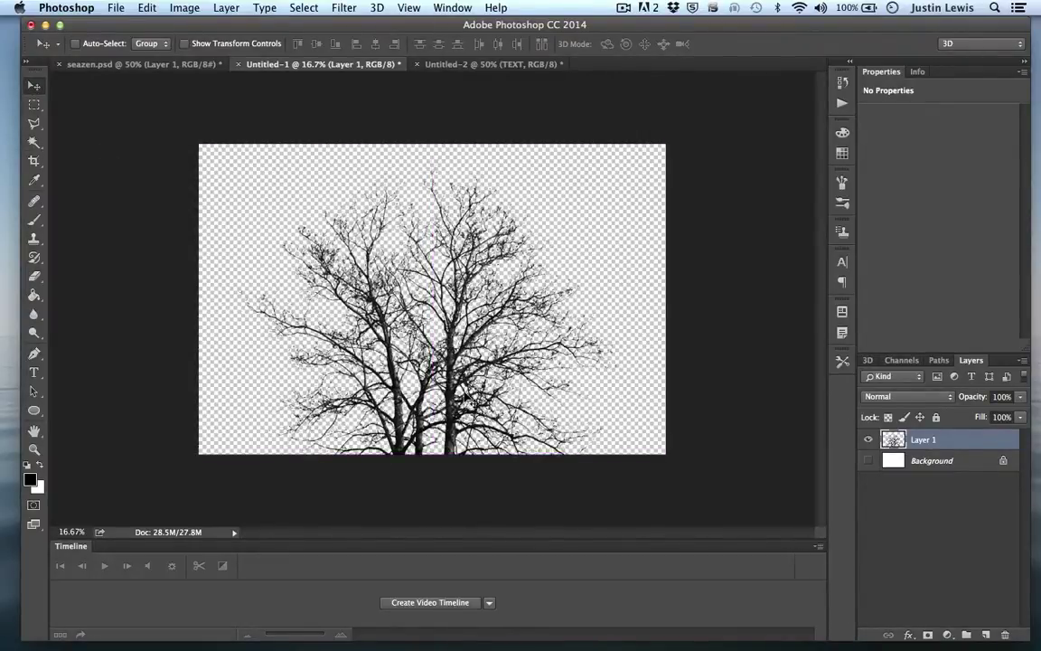
{"action": "key", "text": "super+a"}
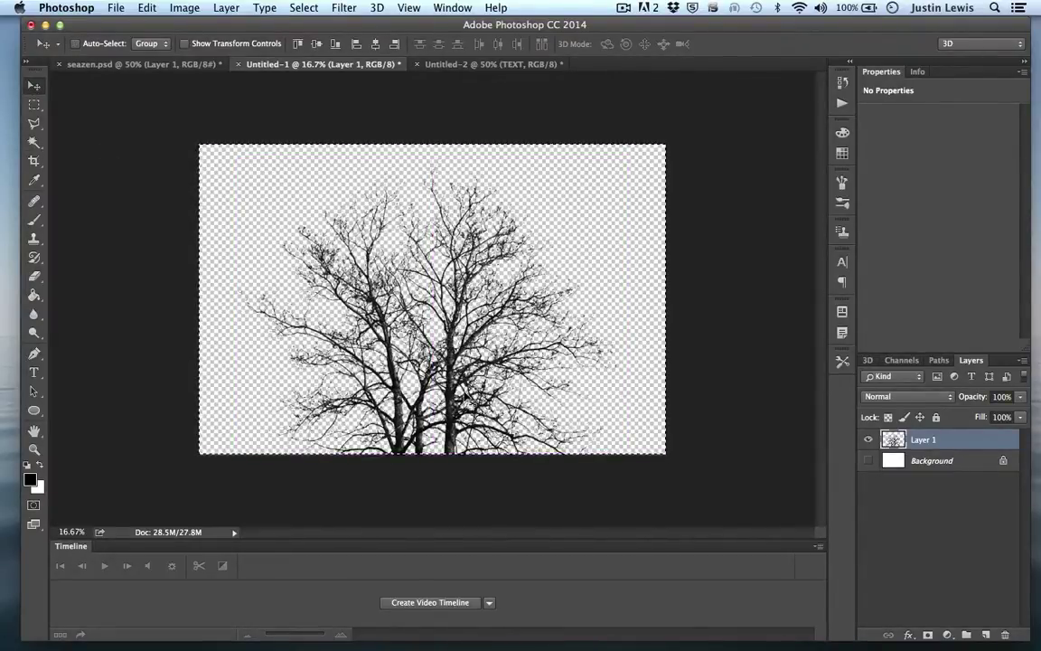
{"action": "key", "text": "super+c"}
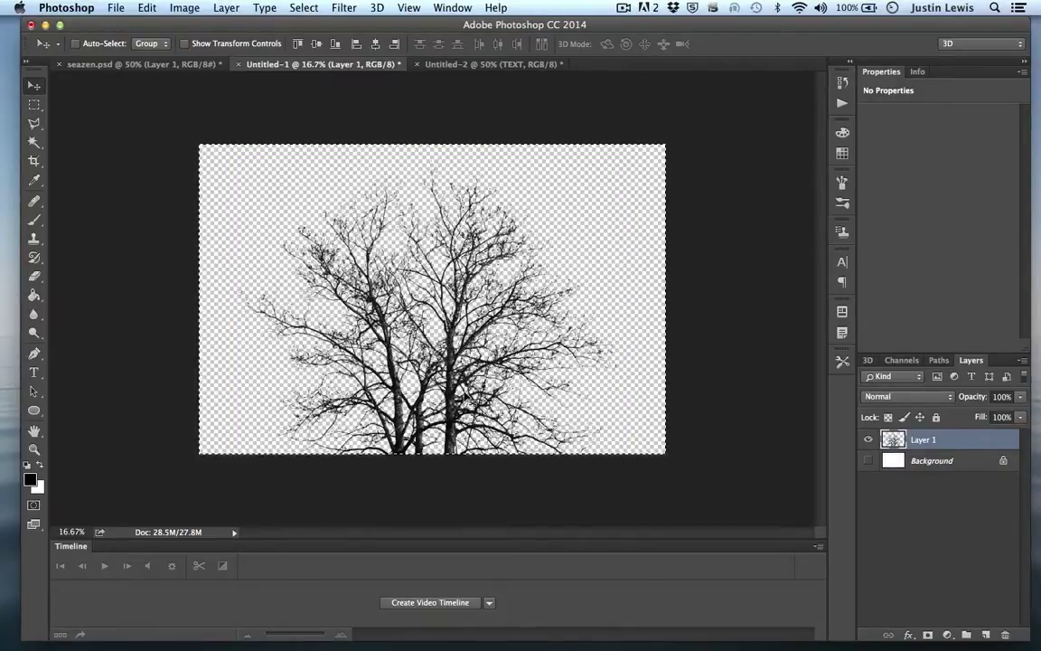
{"action": "left_click", "coordinate": [465, 64]}
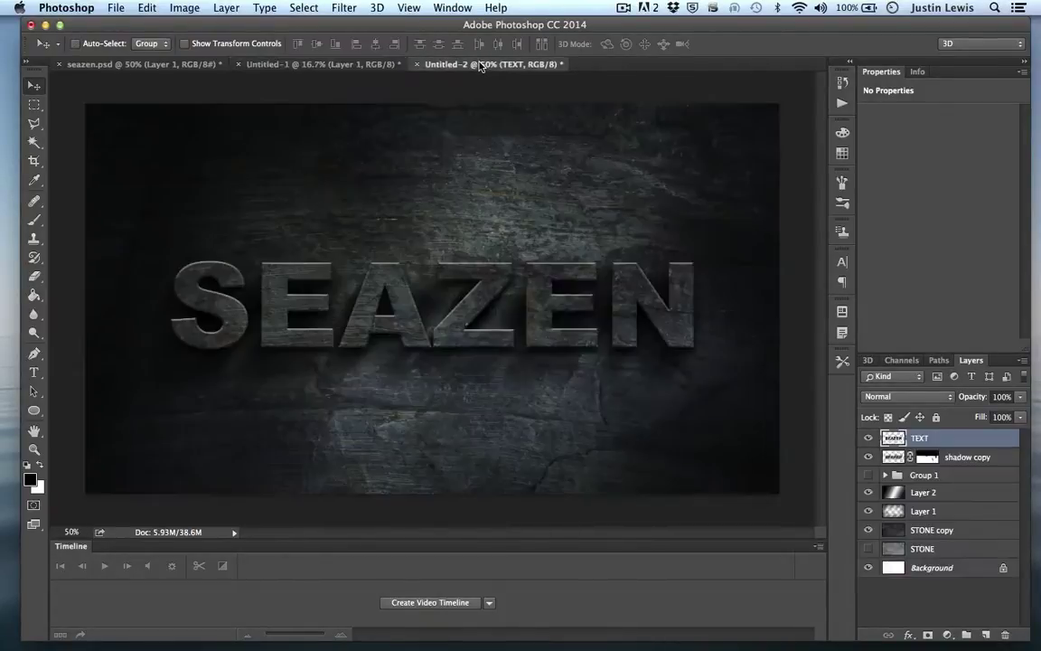
{"action": "key", "text": "super+v"}
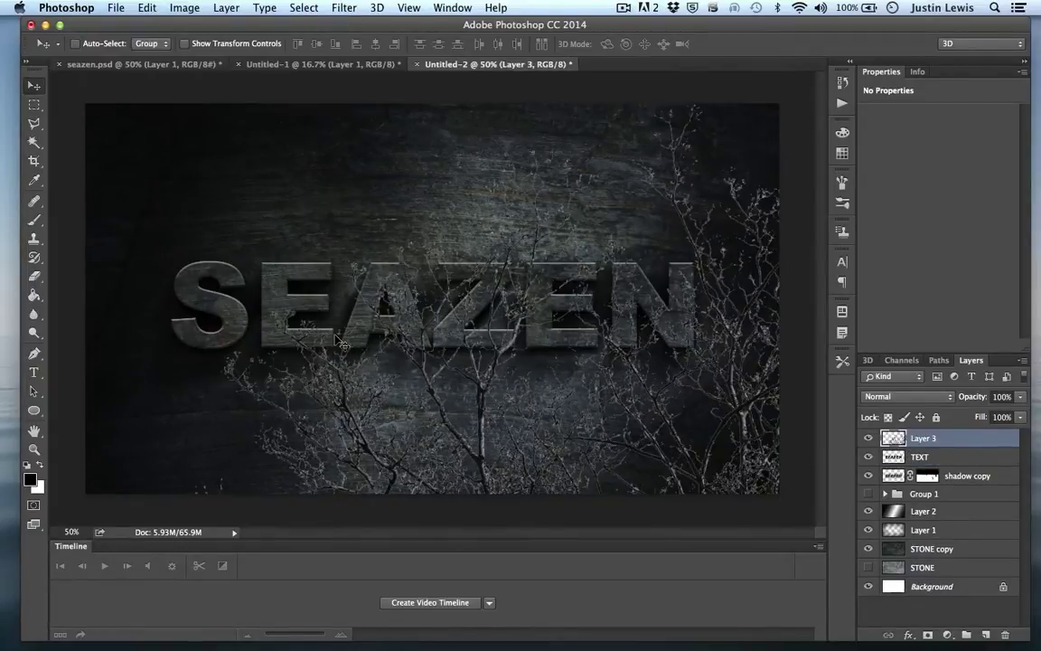
{"action": "left_click_drag", "start_coordinate": [685, 377], "coordinate": [542, 357]}
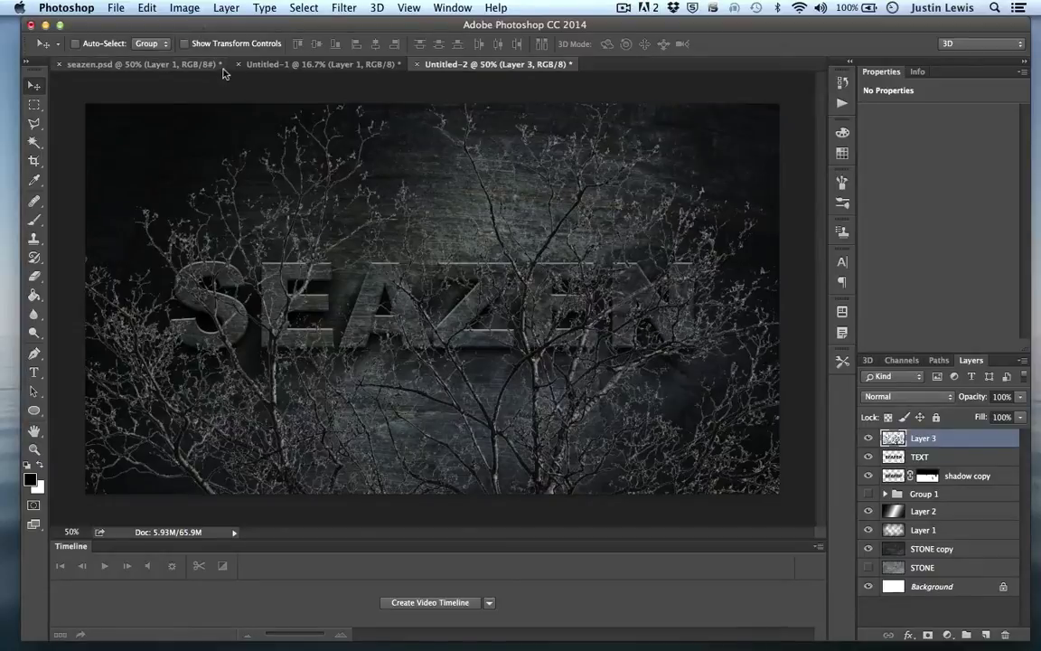
Step: Darken the pasted tree layer with a Hue/Saturation adjustment, setting Lightness to -43
{"action": "left_click", "coordinate": [182, 8]}
{"action": "mouse_move", "coordinate": [193, 47]}
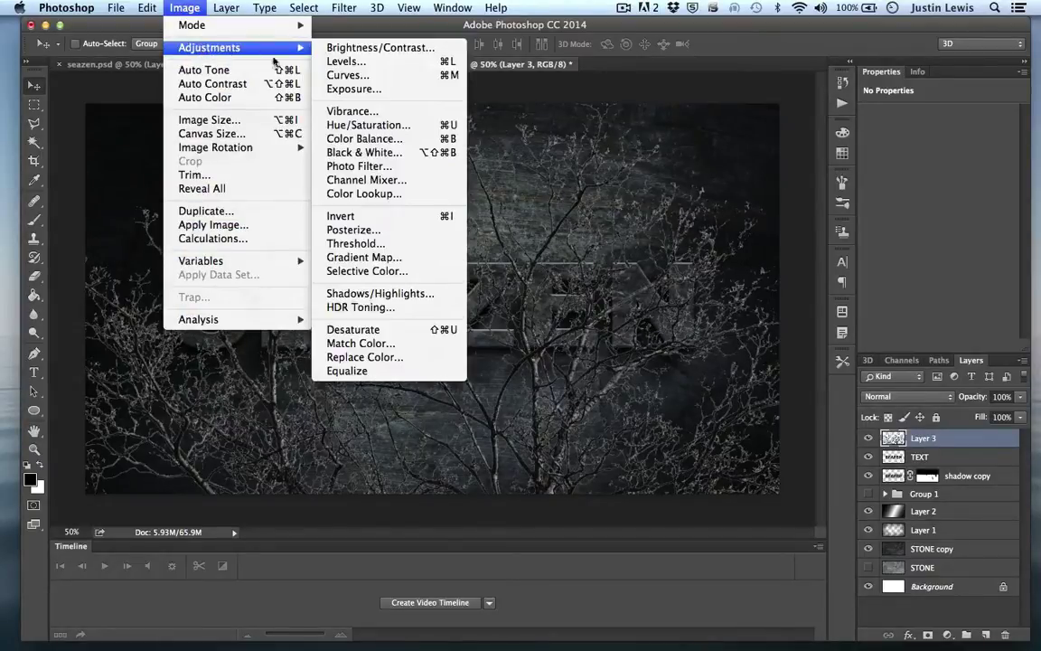
{"action": "left_click", "coordinate": [332, 123]}
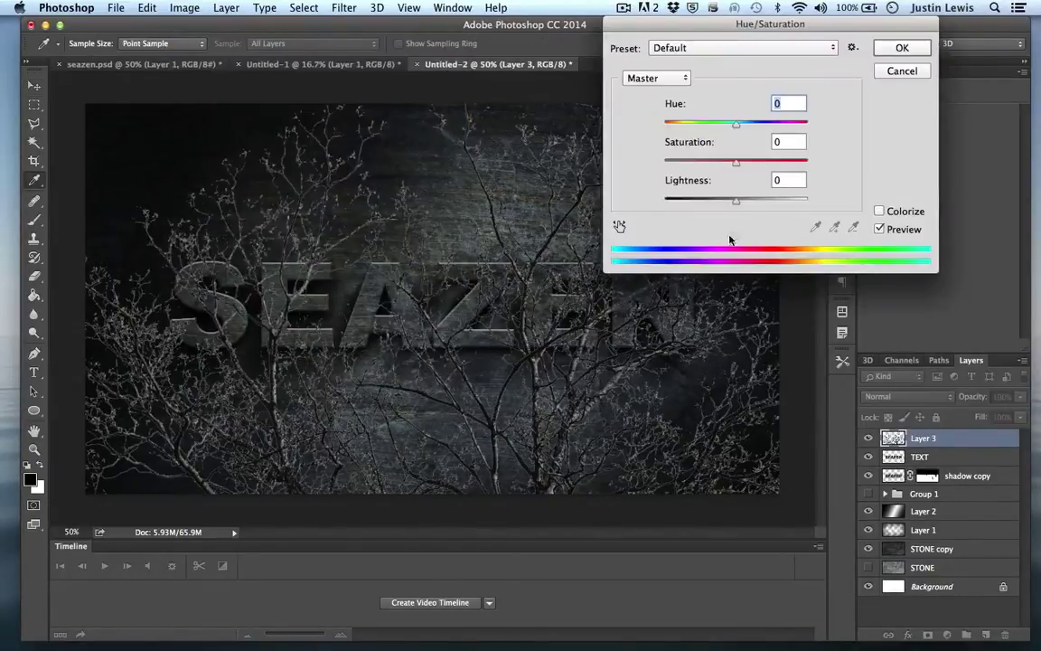
{"action": "left_click_drag", "start_coordinate": [735, 201], "coordinate": [704, 205]}
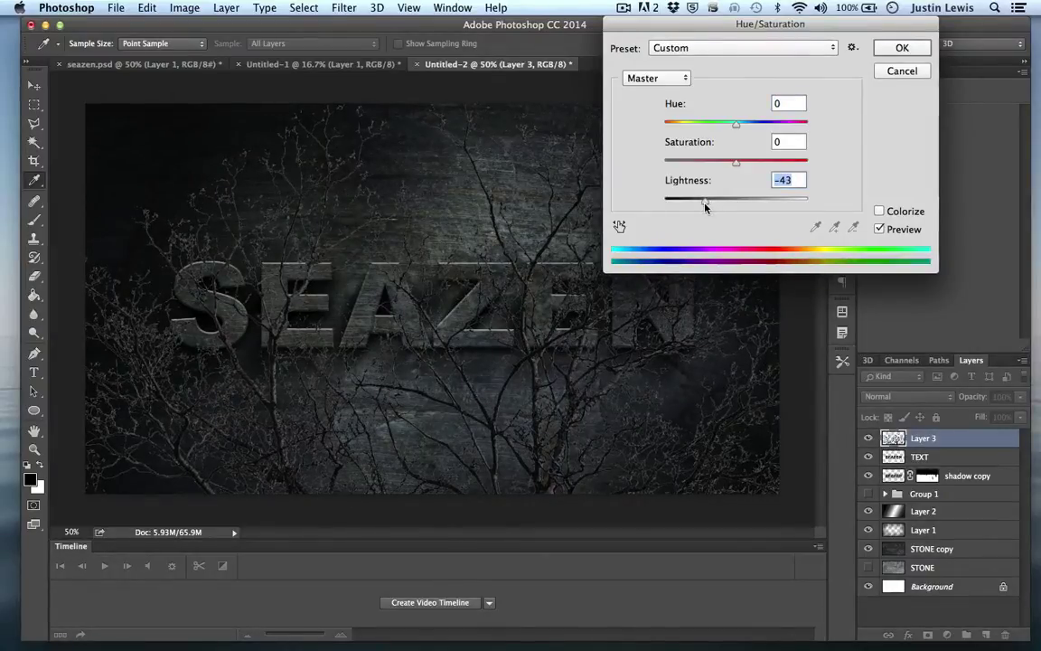
{"action": "left_click", "coordinate": [891, 50]}
{"action": "key", "text": "v"}
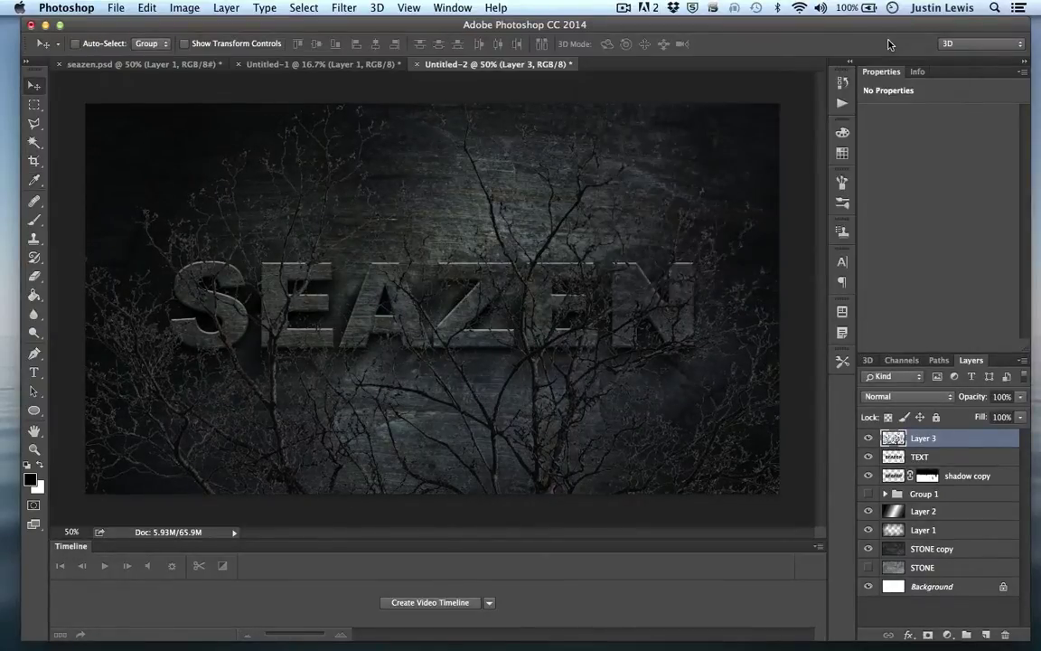
Step: Duplicate the TEXT layer and clip the tree on Layer 3 to the copy with a clipping mask
{"action": "left_click", "coordinate": [948, 458]}
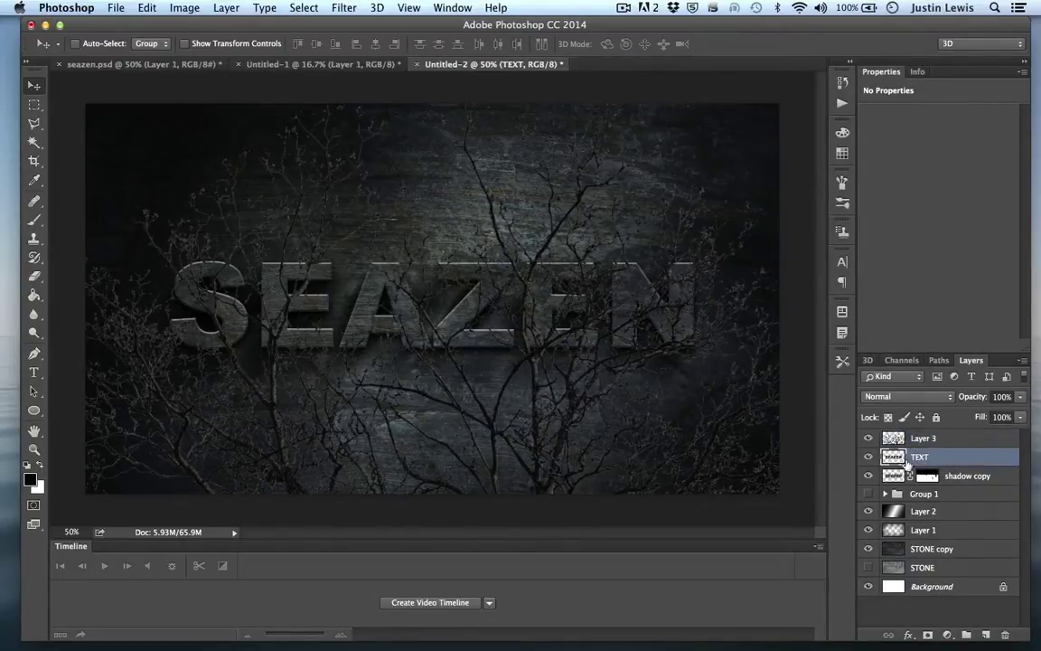
{"action": "left_click_drag", "start_coordinate": [951, 456], "coordinate": [986, 635]}
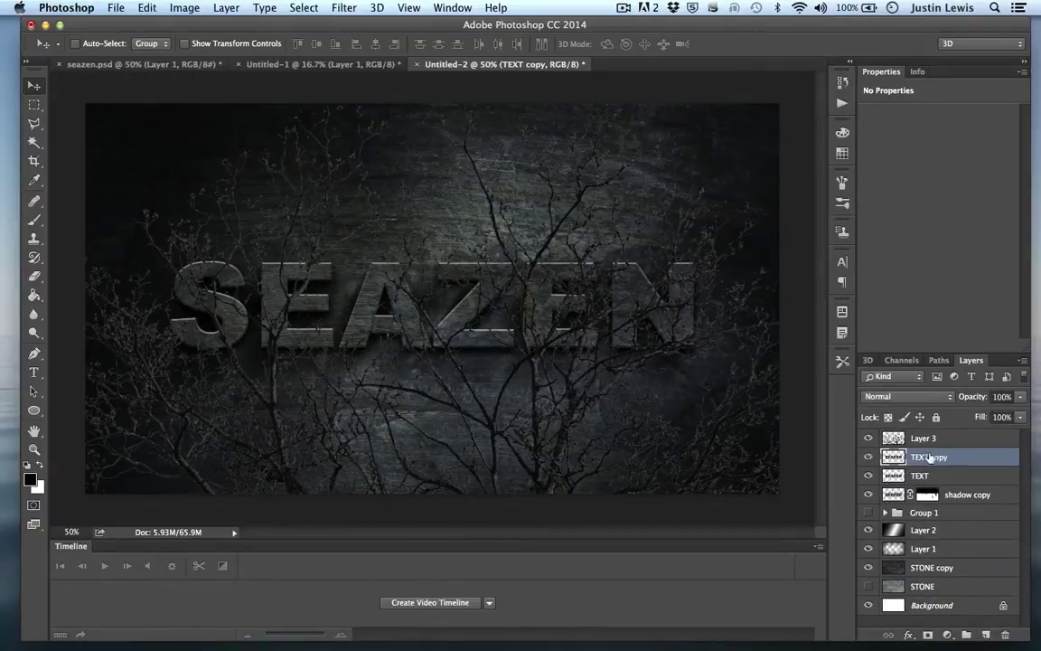
{"action": "left_click", "coordinate": [953, 441]}
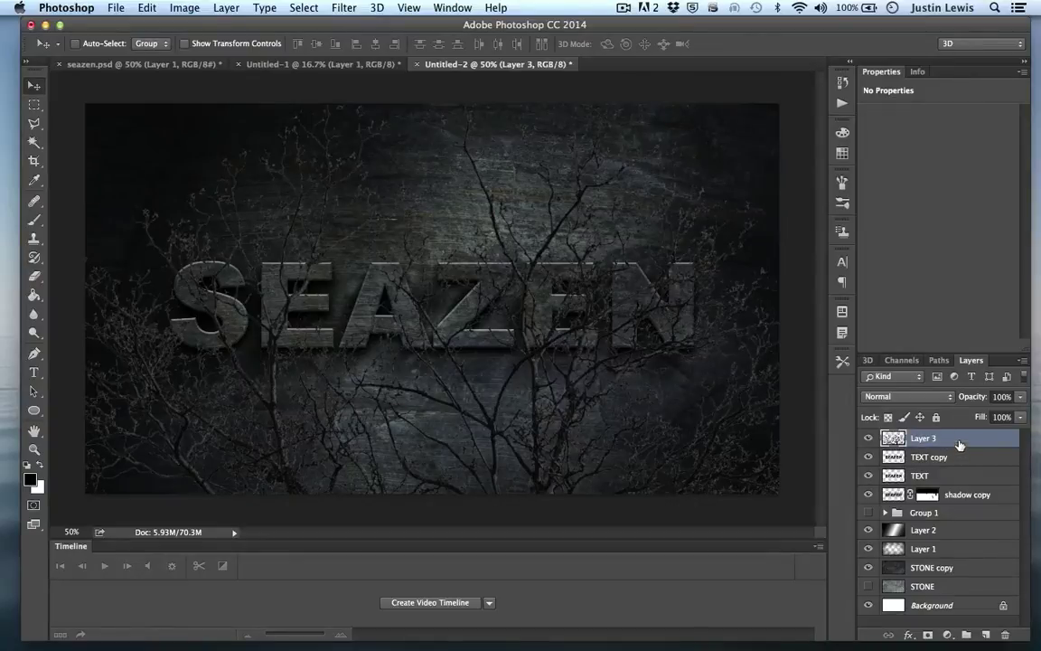
{"action": "right_click", "coordinate": [959, 444]}
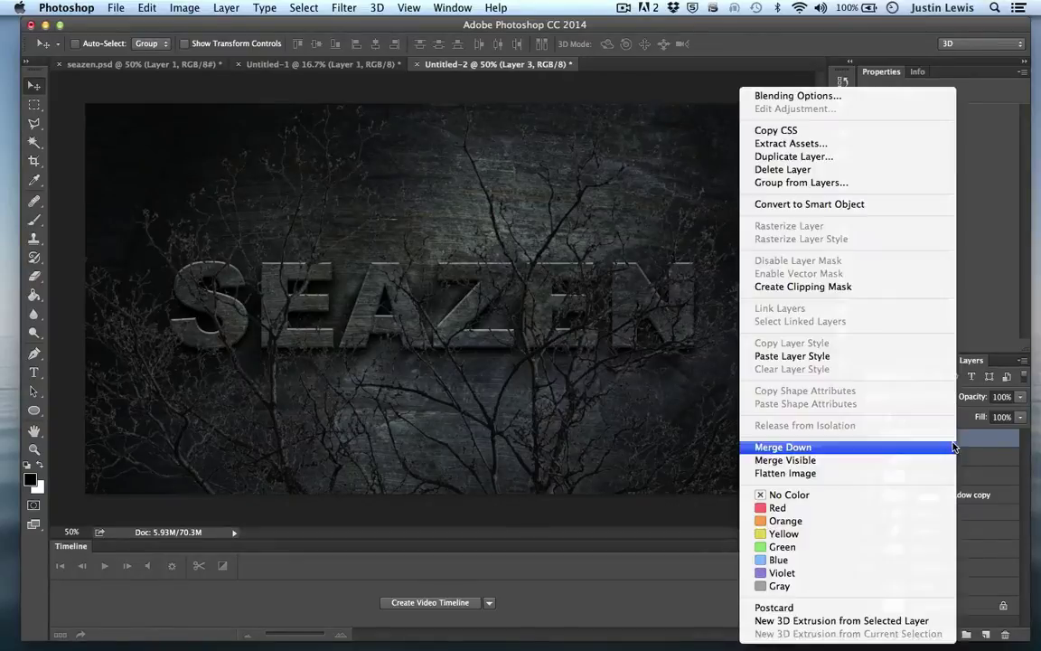
{"action": "left_click", "coordinate": [809, 287]}
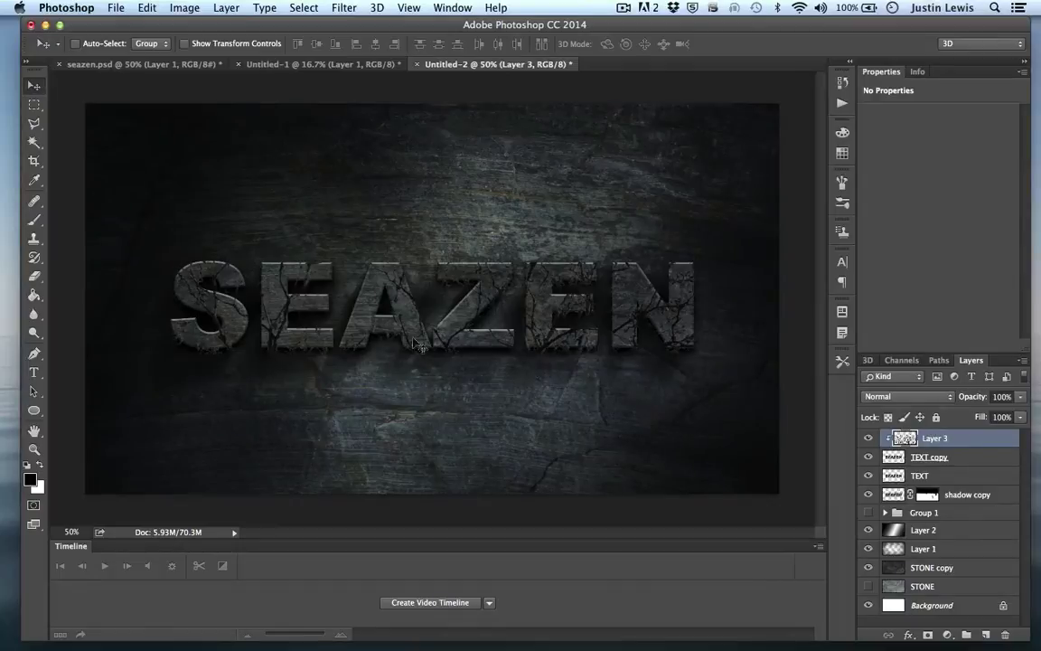
Step: Reposition the clipped branches within the letters and darken them further with Hue/Saturation at Lightness -28
{"action": "left_click_drag", "start_coordinate": [546, 345], "coordinate": [536, 406]}
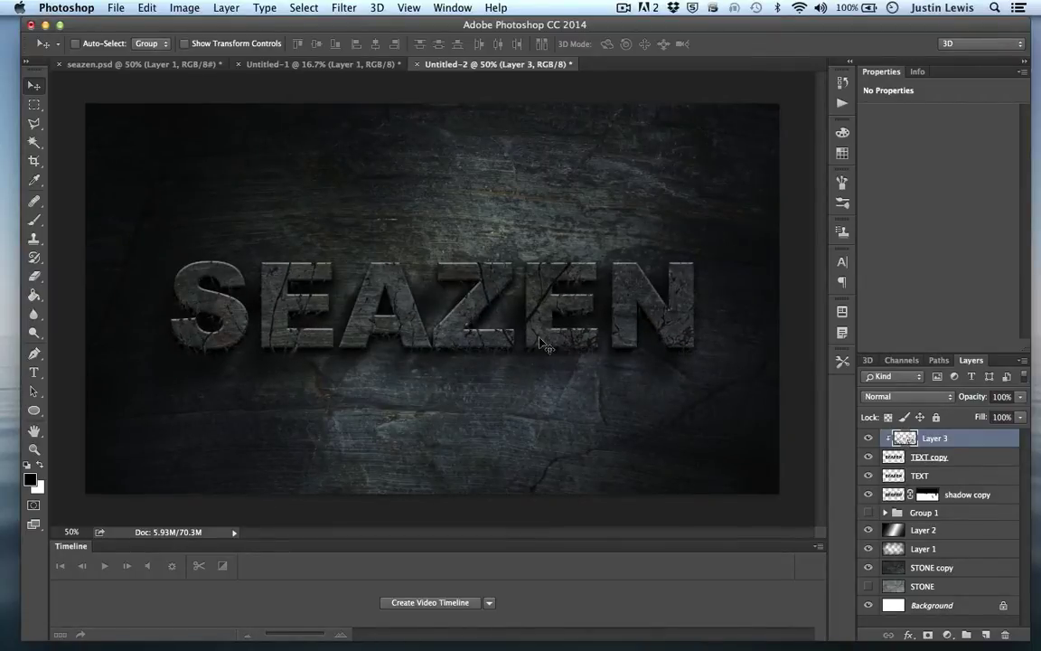
{"action": "left_click_drag", "start_coordinate": [536, 342], "coordinate": [544, 304]}
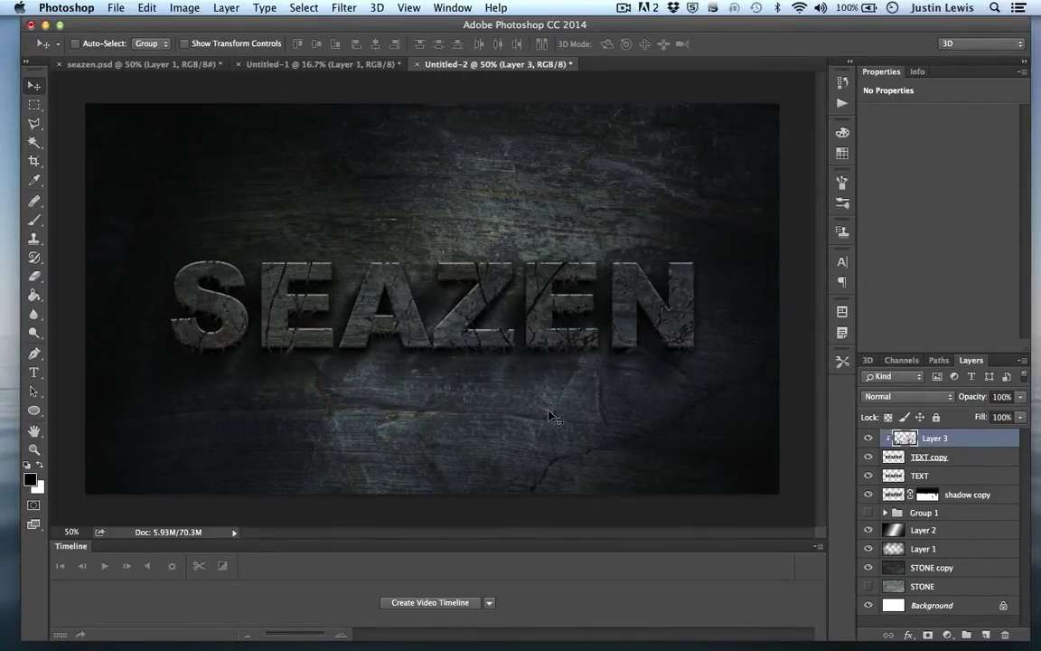
{"action": "key", "text": "ctrl+u"}
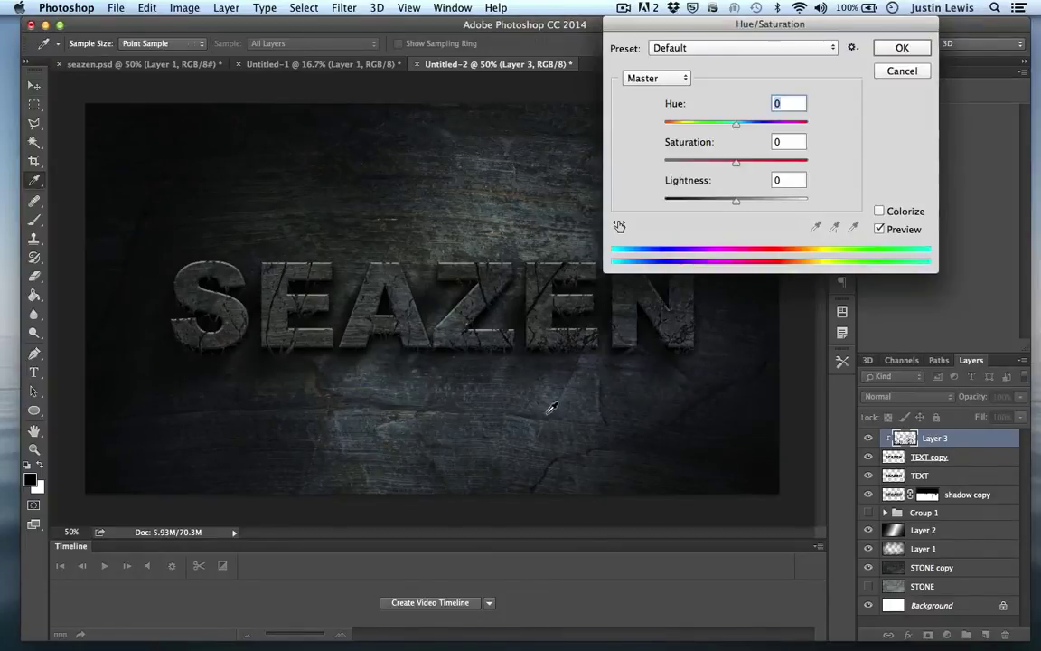
{"action": "left_click_drag", "start_coordinate": [736, 201], "coordinate": [716, 207]}
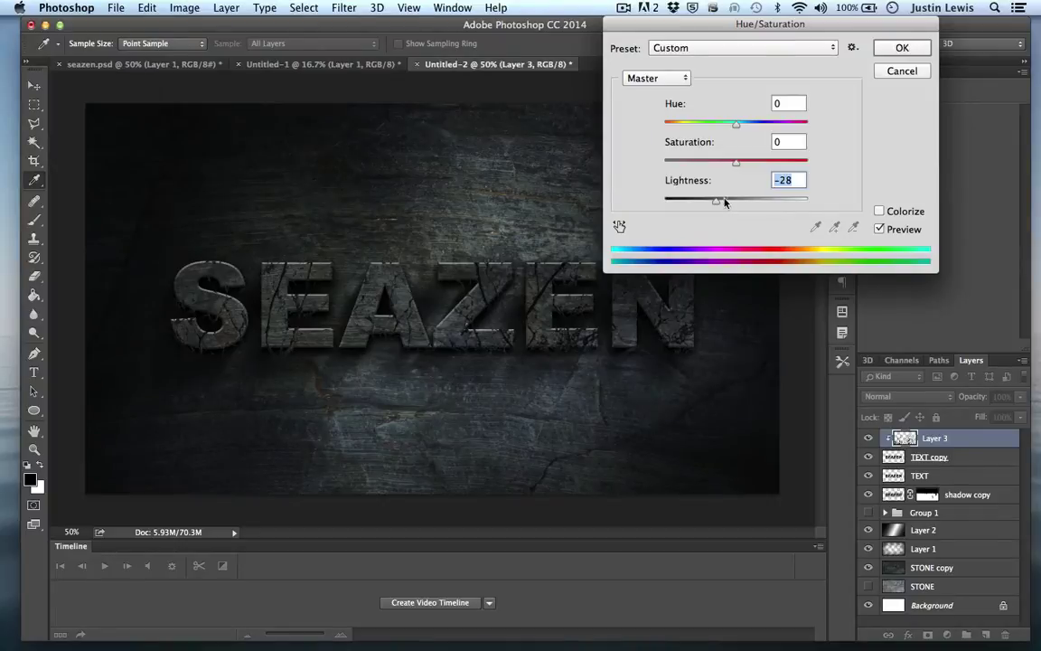
{"action": "left_click", "coordinate": [900, 50]}
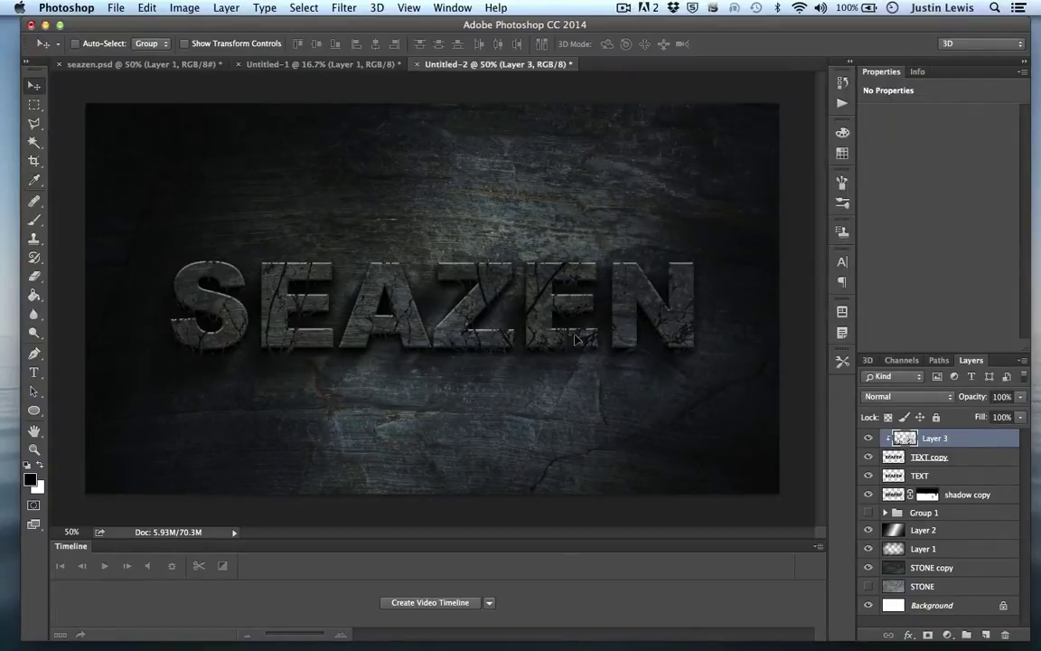
Step: Enlarge the clipped tree to about 107% and reposition it so its branches read as cracks across the letters
{"action": "left_click_drag", "start_coordinate": [539, 387], "coordinate": [492, 407]}
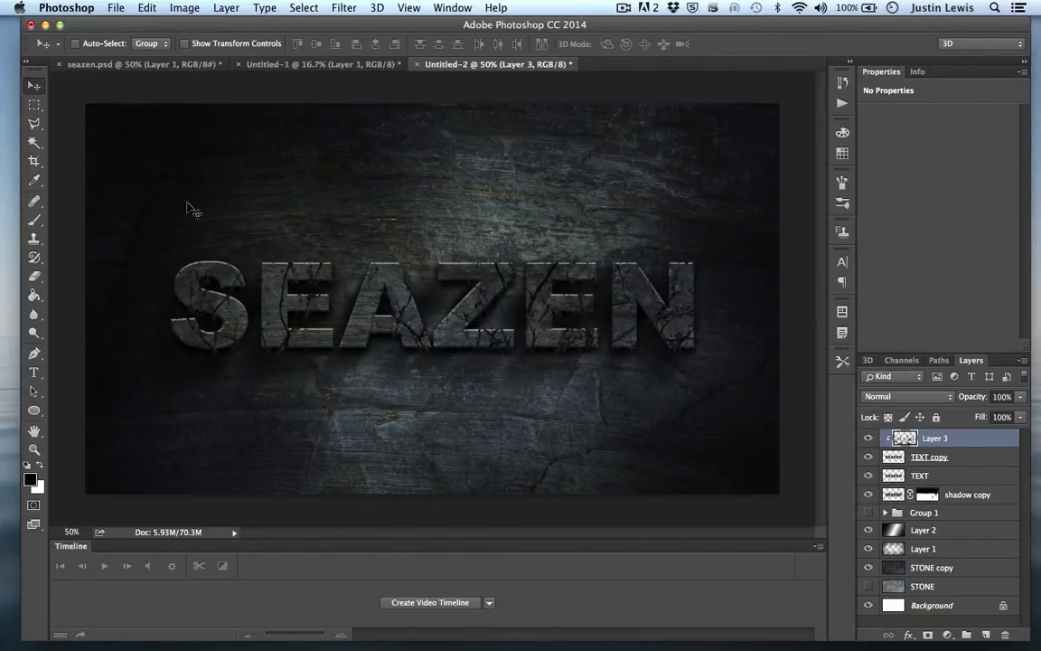
{"action": "left_click", "coordinate": [184, 43]}
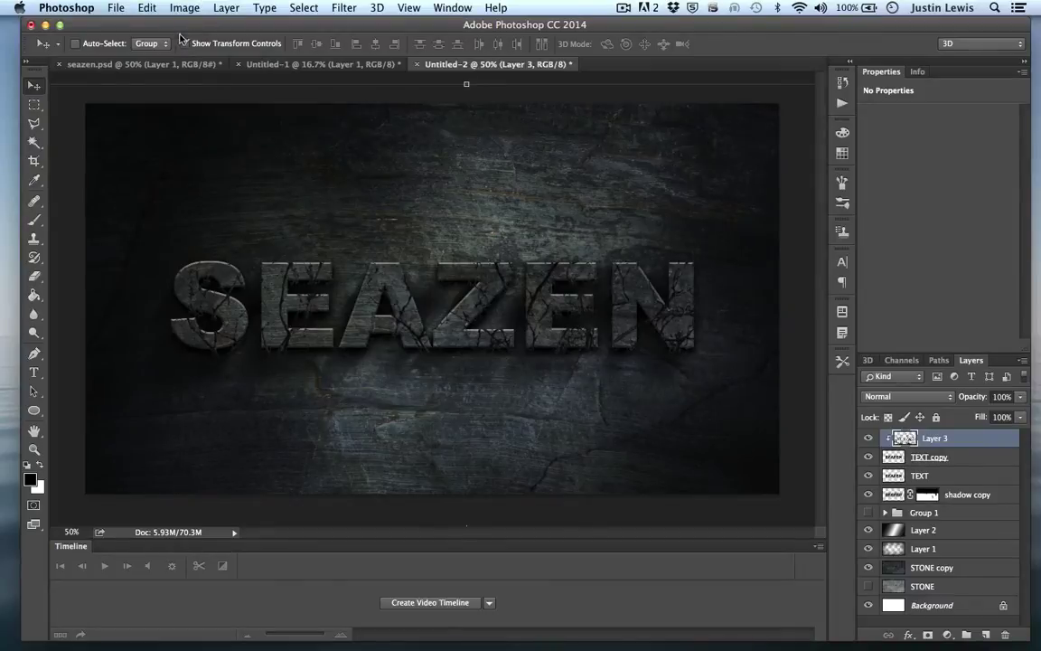
{"action": "left_click_drag", "start_coordinate": [502, 288], "coordinate": [523, 327]}
{"action": "key", "text": "super+minus"}
{"action": "key", "text": "super+minus"}
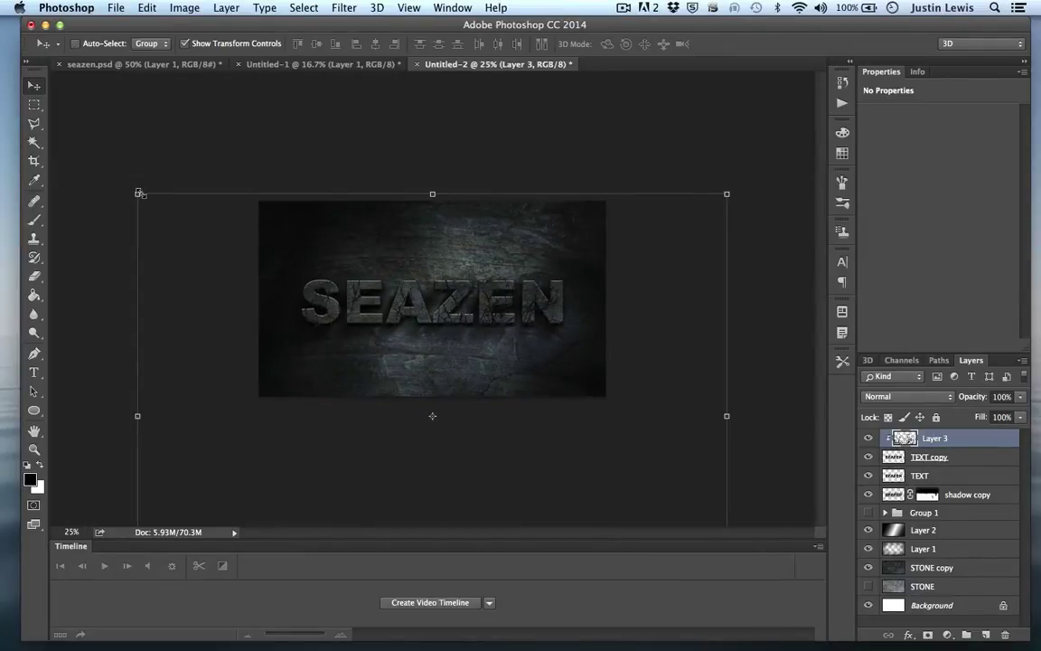
{"action": "left_click_drag", "start_coordinate": [137, 193], "coordinate": [95, 159]}
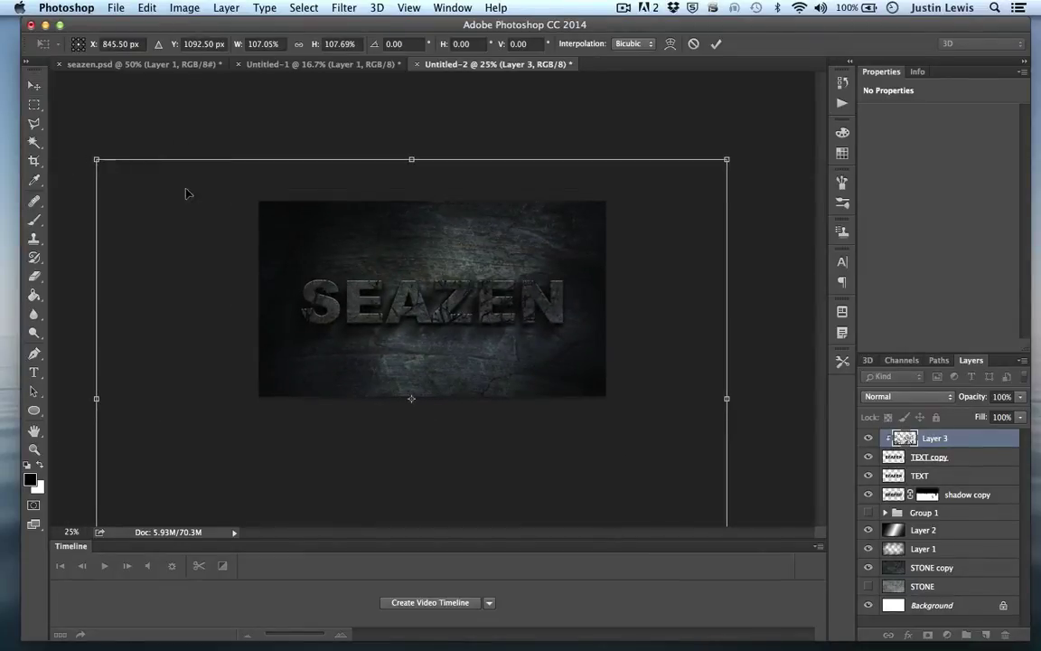
{"action": "key", "text": "Return"}
{"action": "left_click_drag", "start_coordinate": [456, 361], "coordinate": [442, 339]}
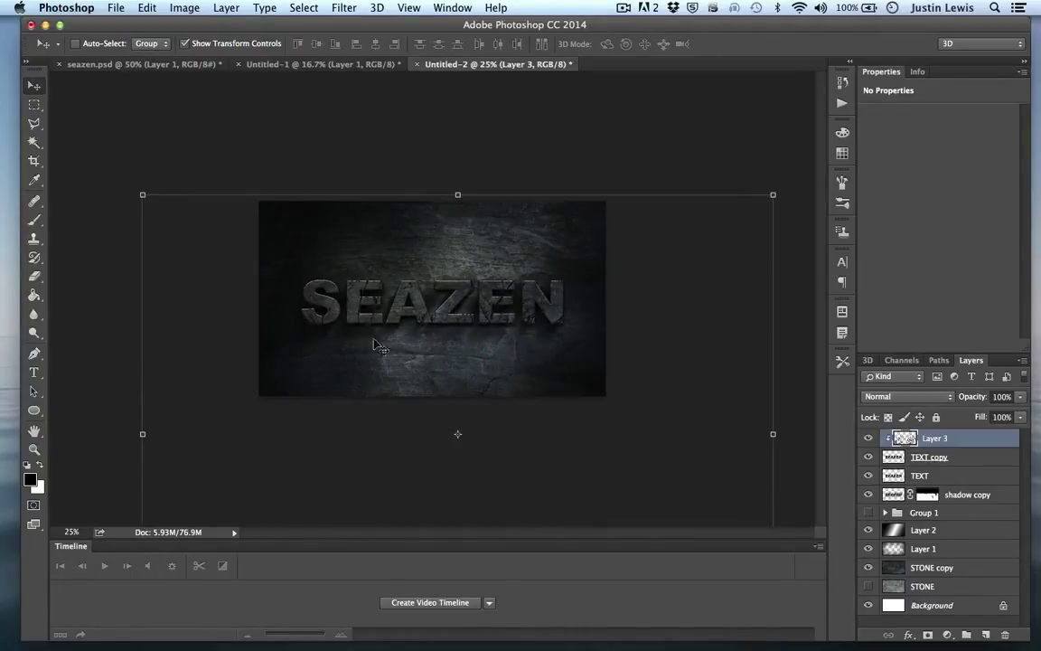
{"action": "key", "text": "super+equal"}
{"action": "key", "text": "super+equal"}
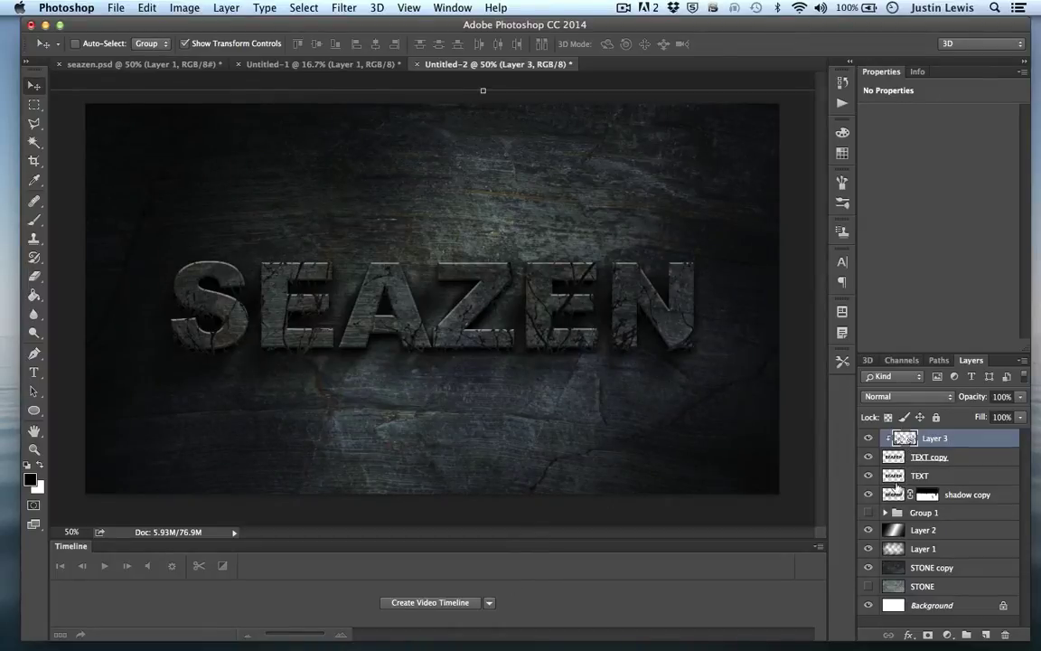
Step: Group Layer 3, TEXT copy and TEXT together, and duplicate the group
{"action": "left_click", "coordinate": [966, 458], "text": "shift"}
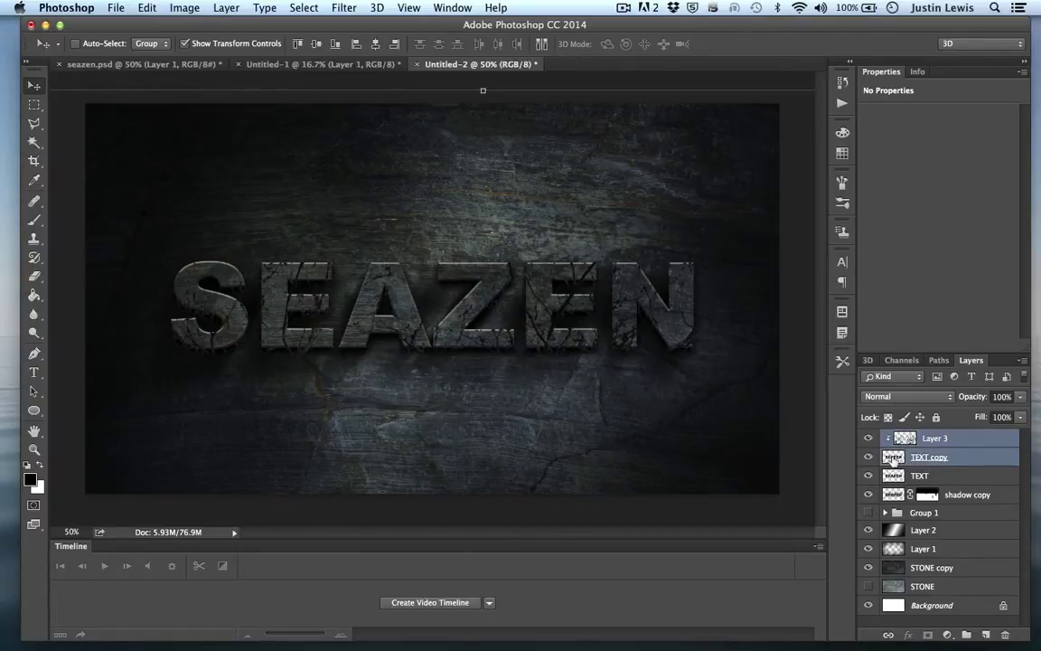
{"action": "left_click", "coordinate": [959, 476], "text": "shift"}
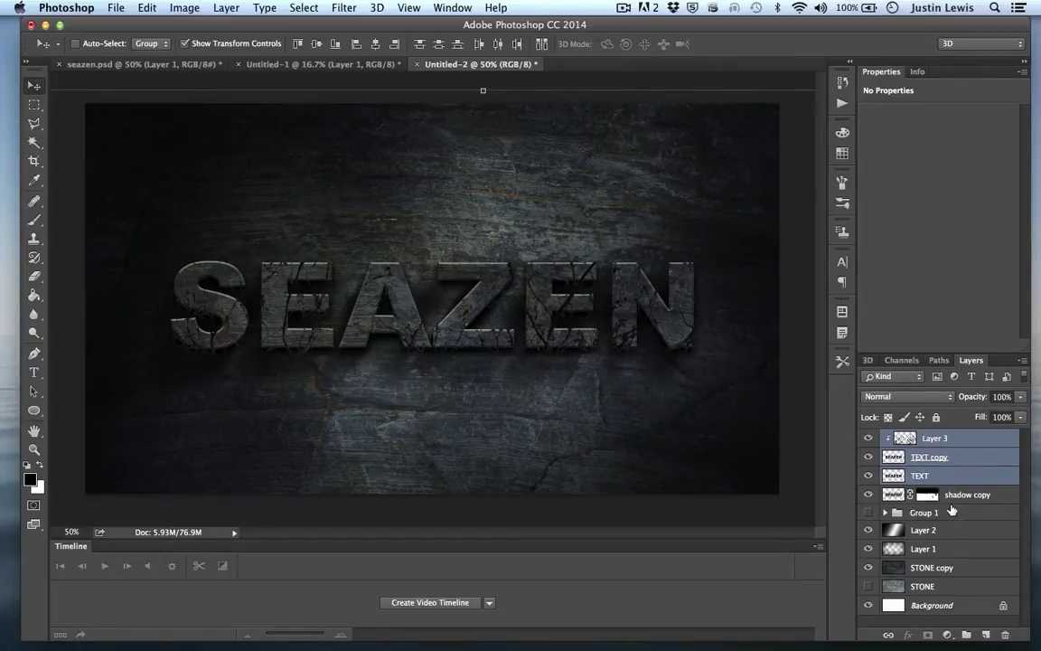
{"action": "key", "text": "super+g"}
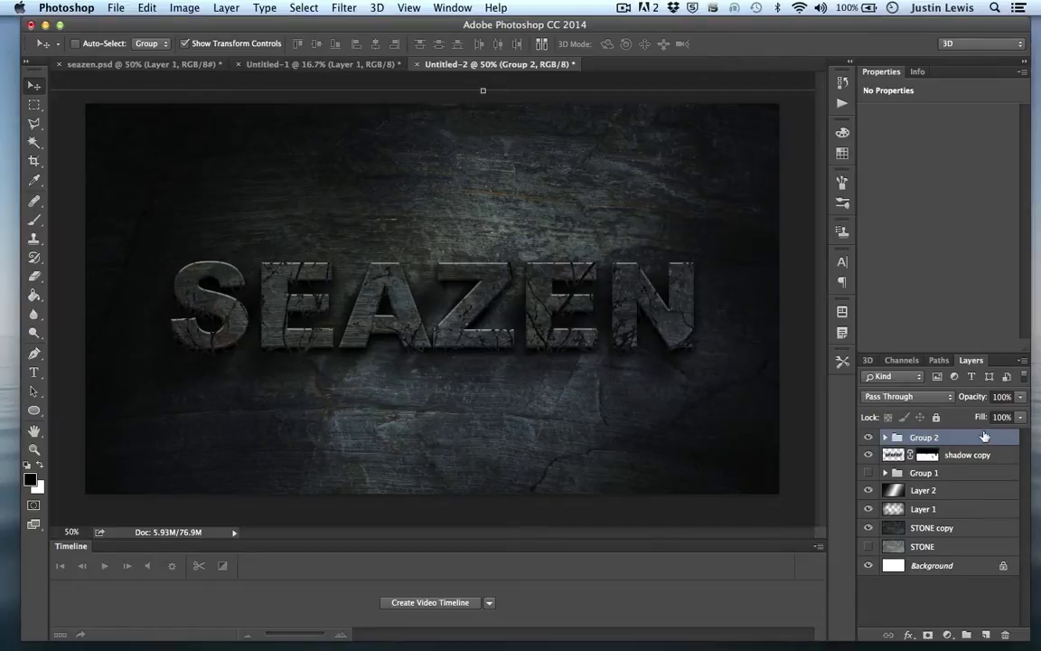
{"action": "left_click_drag", "start_coordinate": [984, 438], "coordinate": [985, 635]}
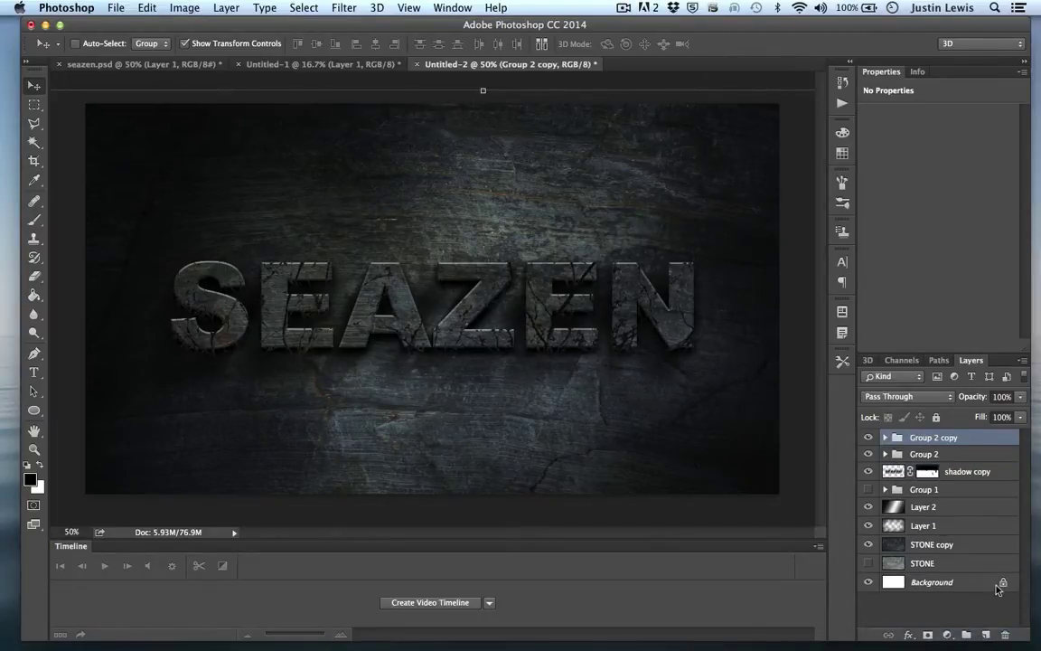
Step: Hide Group 2 and merge Group 2 copy into a single layer
{"action": "left_click", "coordinate": [868, 455]}
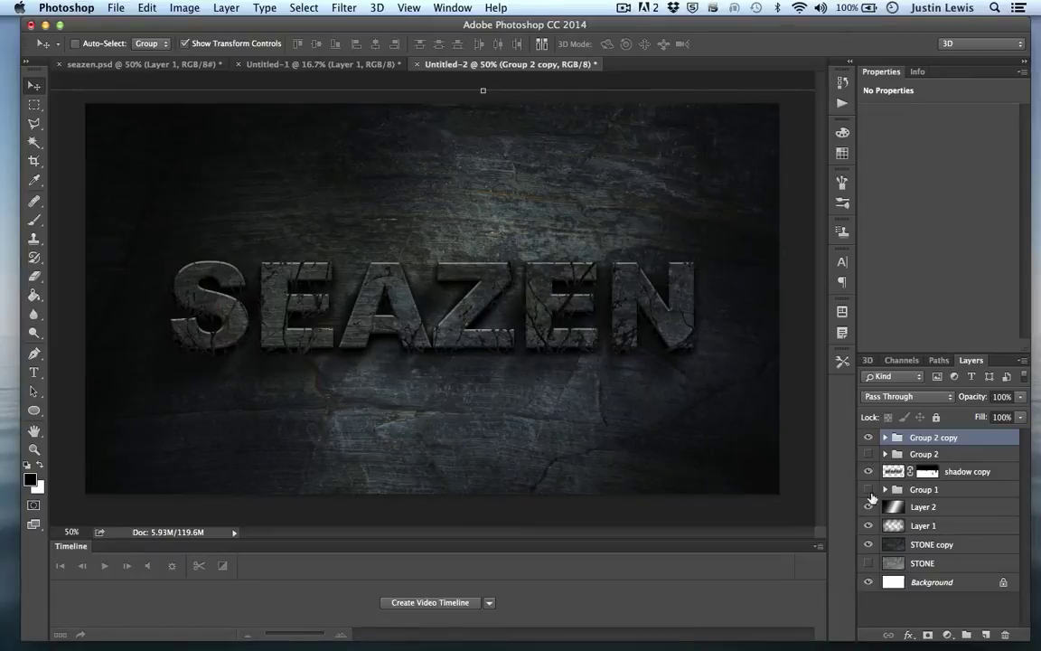
{"action": "right_click", "coordinate": [967, 443]}
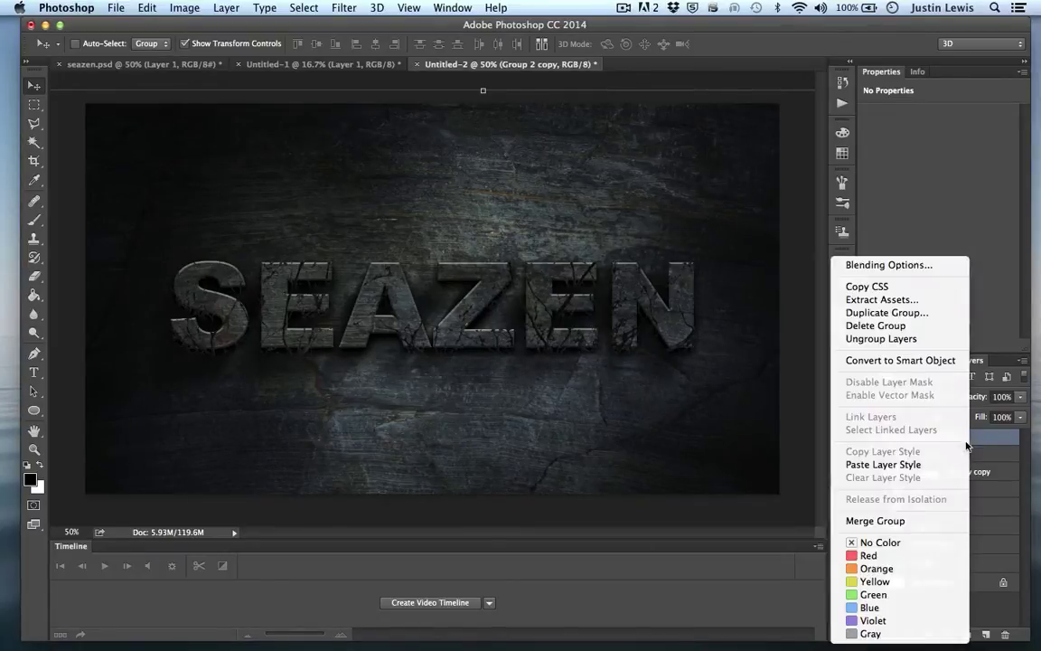
{"action": "left_click", "coordinate": [890, 521]}
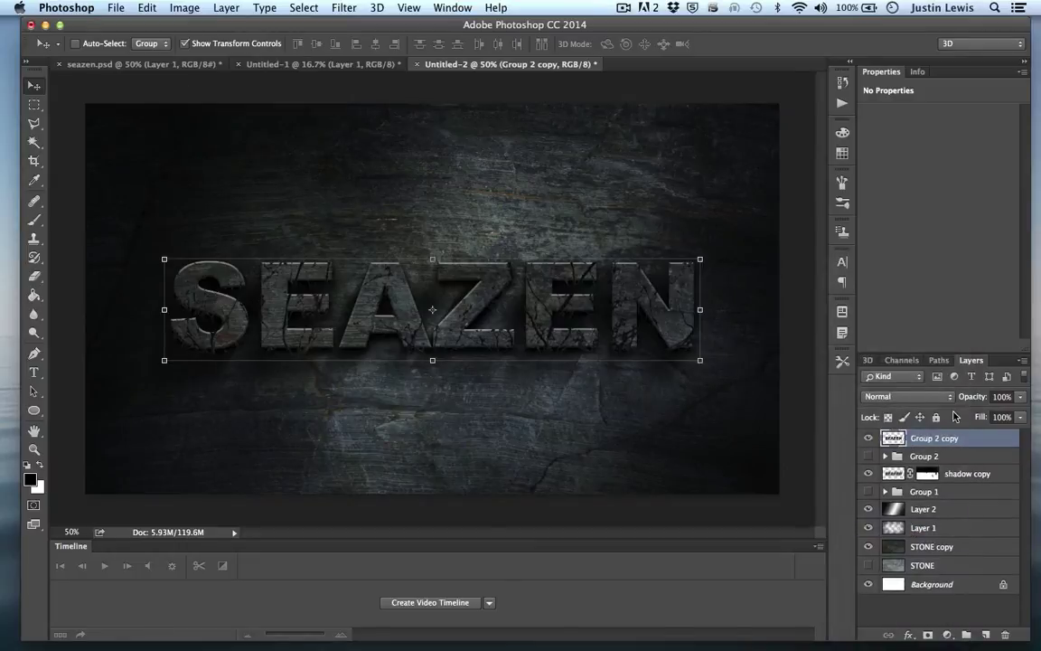
{"action": "left_click", "coordinate": [869, 438]}
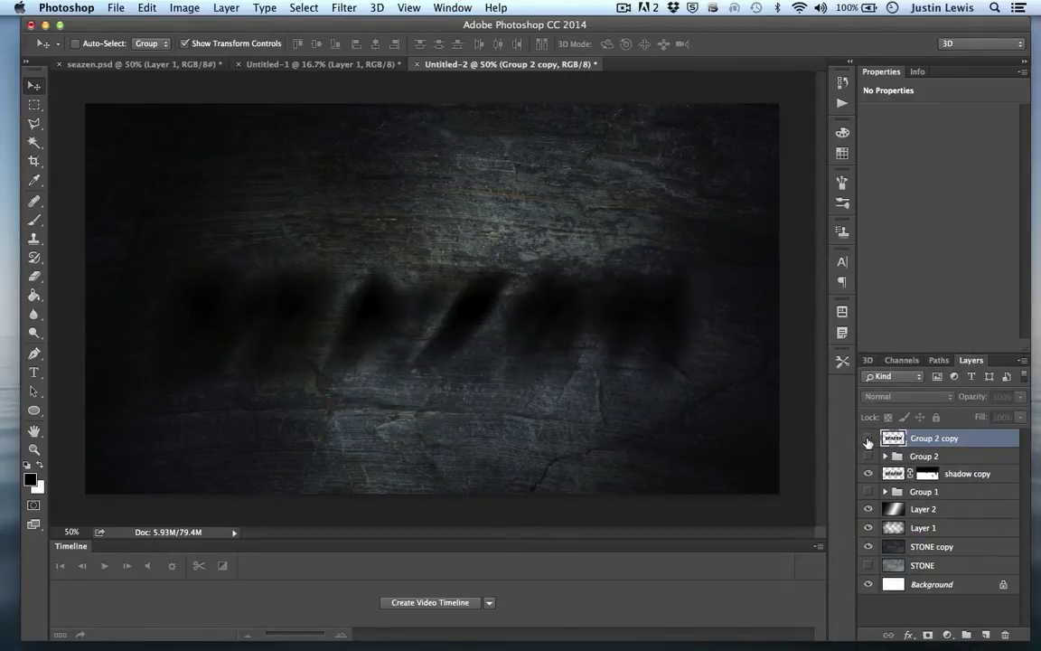
{"action": "left_click", "coordinate": [868, 438]}
{"action": "left_click", "coordinate": [868, 438]}
{"action": "left_click", "coordinate": [868, 439]}
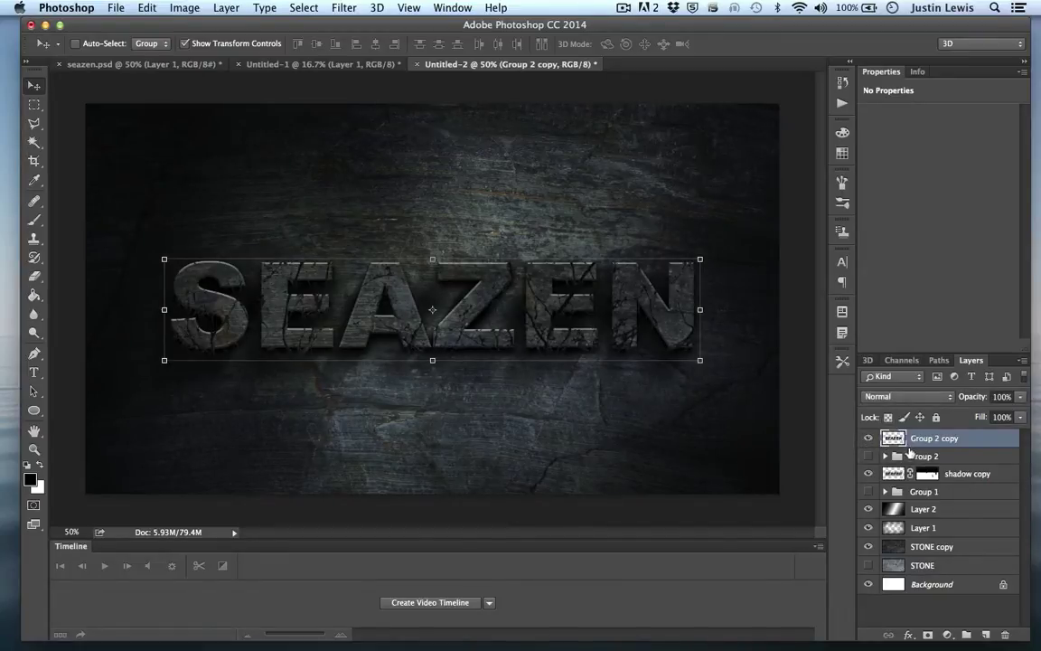
Step: Turn off the transform controls and outline a narrow diagonal wedge across the upper part of the S with the Polygonal Lasso
{"action": "left_click", "coordinate": [183, 44]}
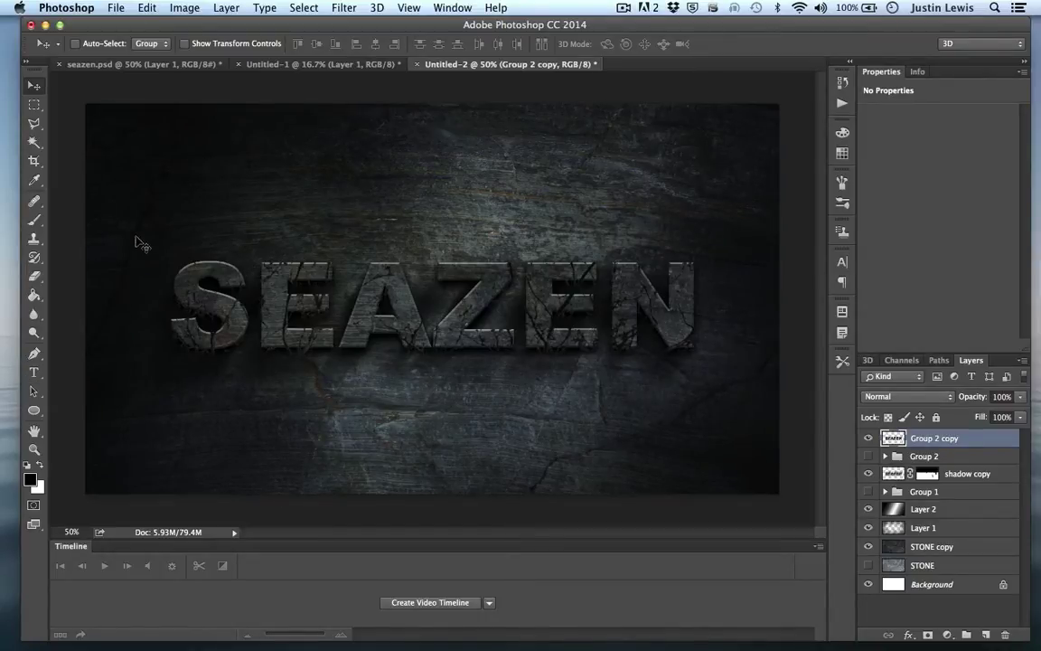
{"action": "key", "text": "l"}
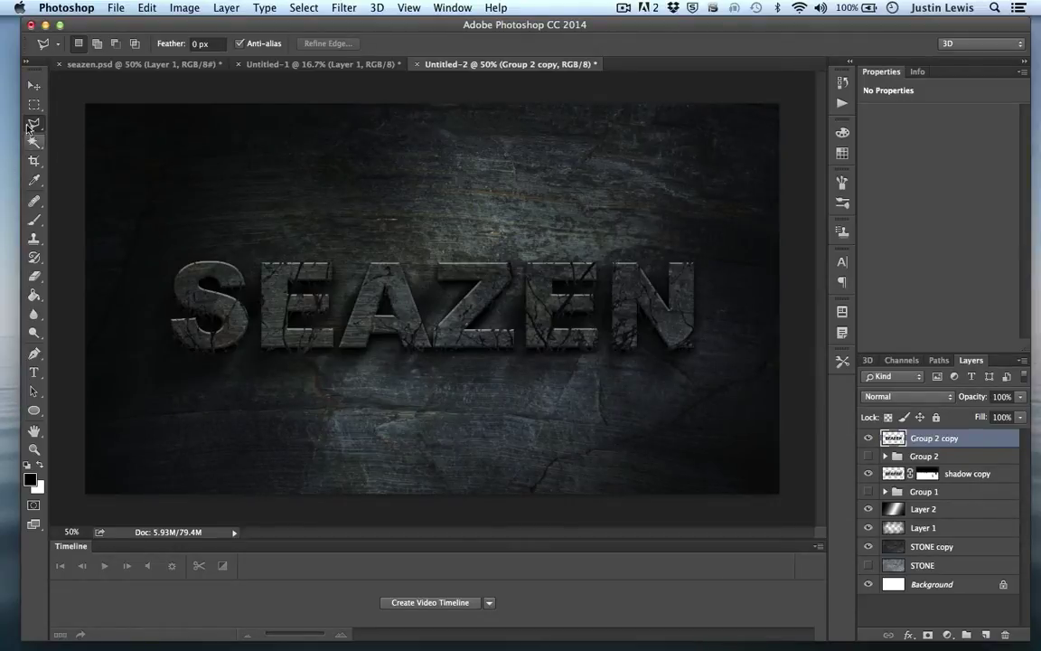
{"action": "left_click", "coordinate": [149, 217]}
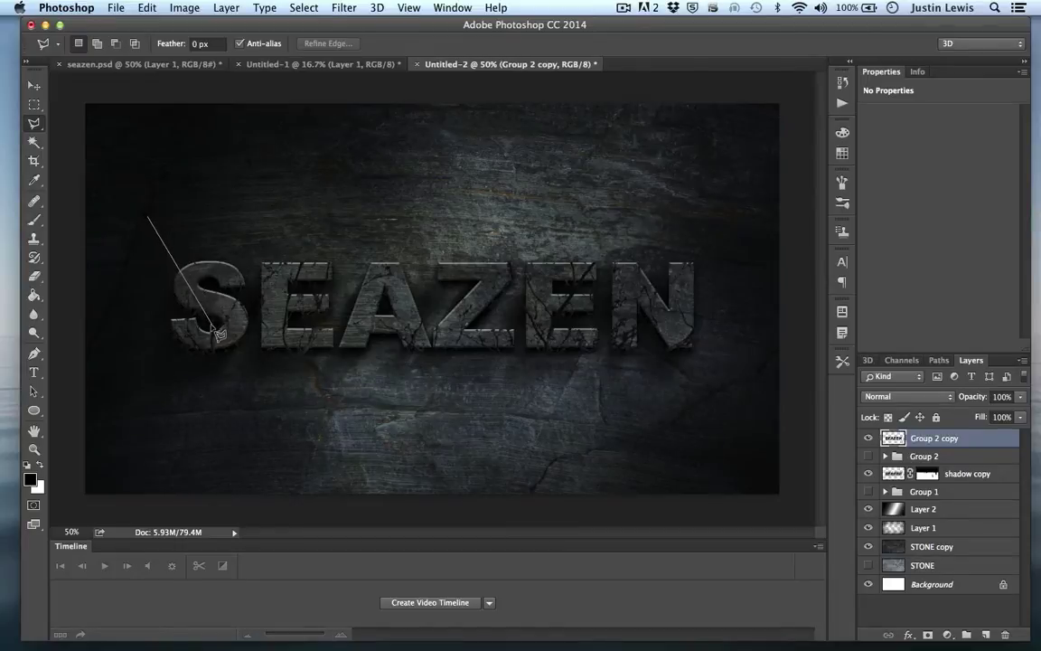
{"action": "left_click", "coordinate": [211, 322]}
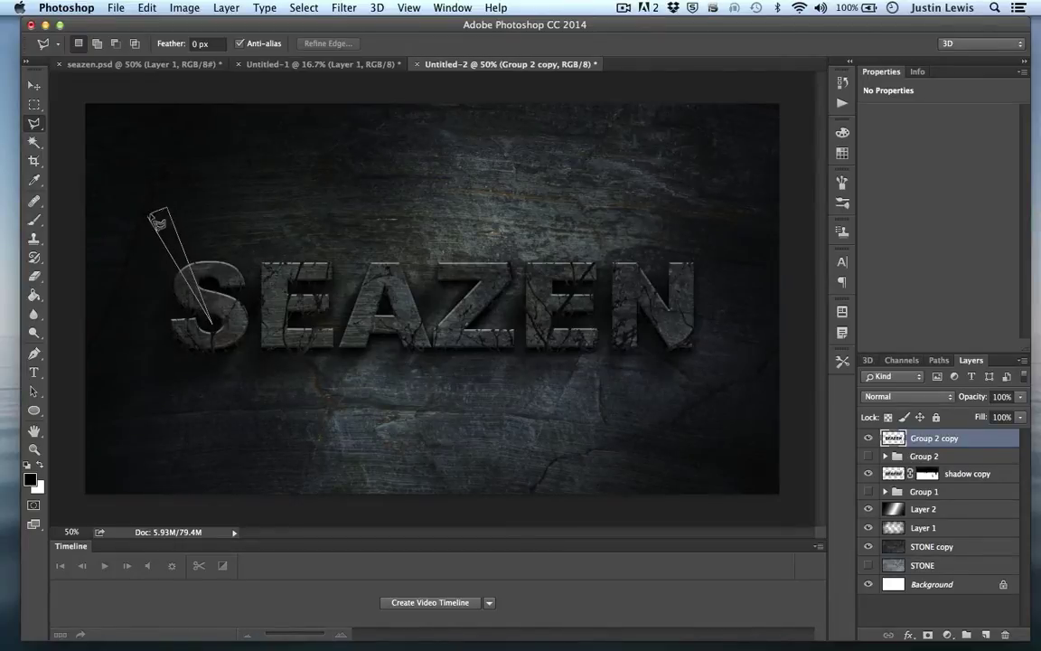
{"action": "left_click", "coordinate": [153, 222]}
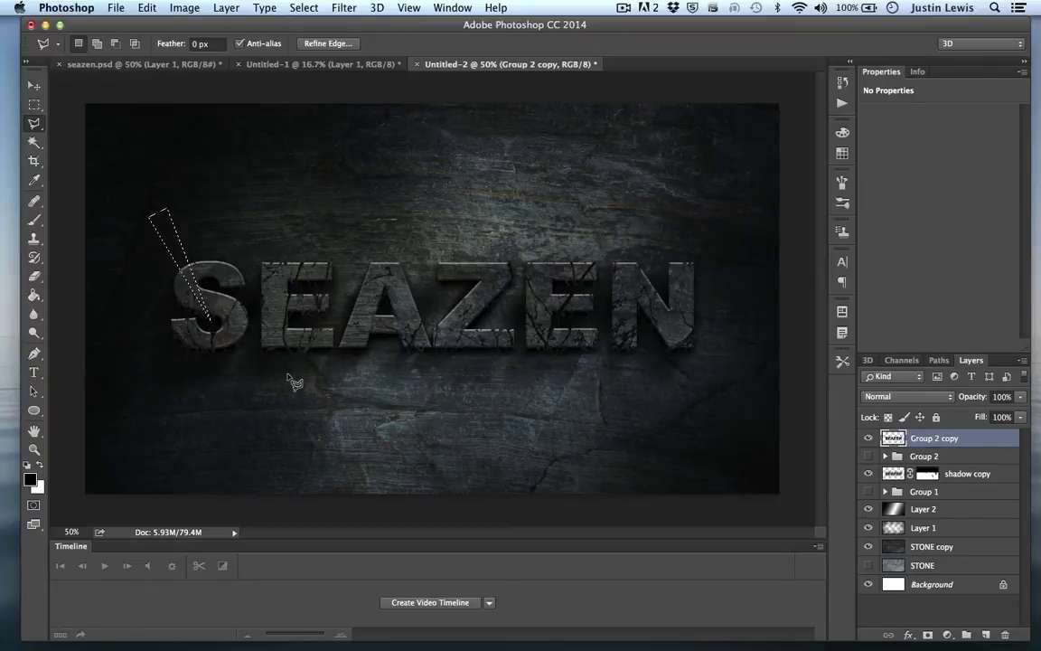
Step: Cut the selected wedge out of the S onto a new layer and move the piece back into its gap
{"action": "left_click", "coordinate": [147, 8]}
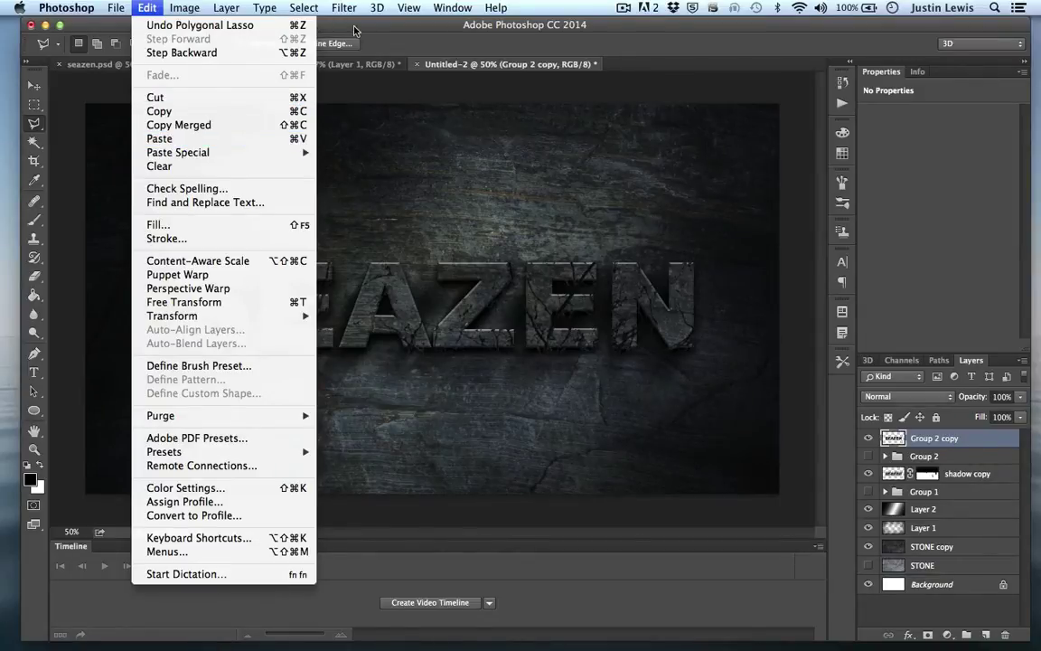
{"action": "left_click", "coordinate": [321, 27]}
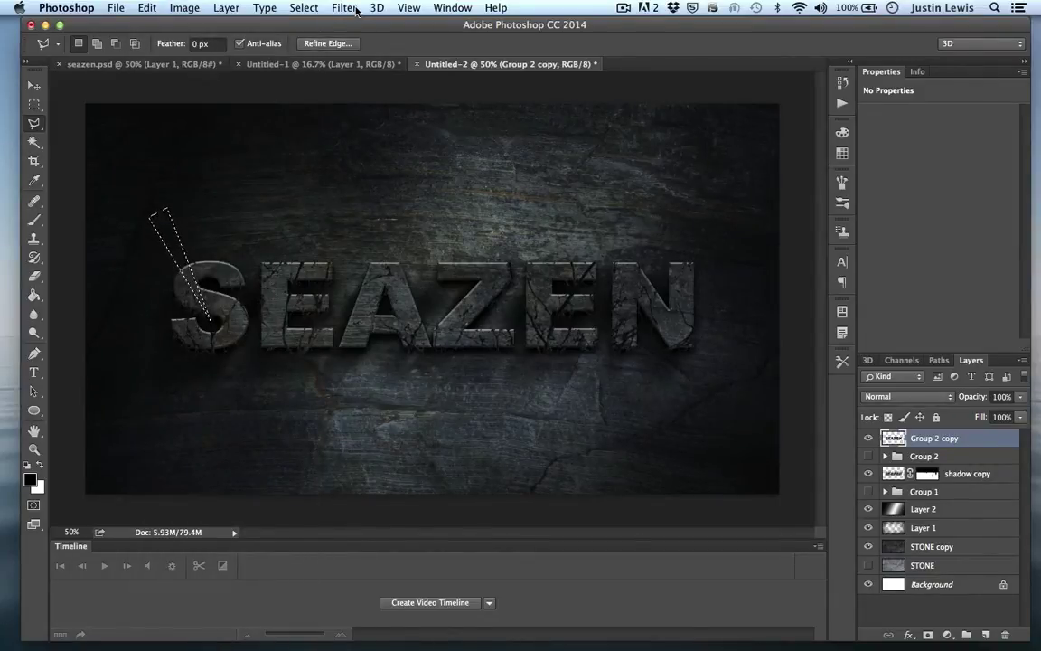
{"action": "key", "text": "super+v"}
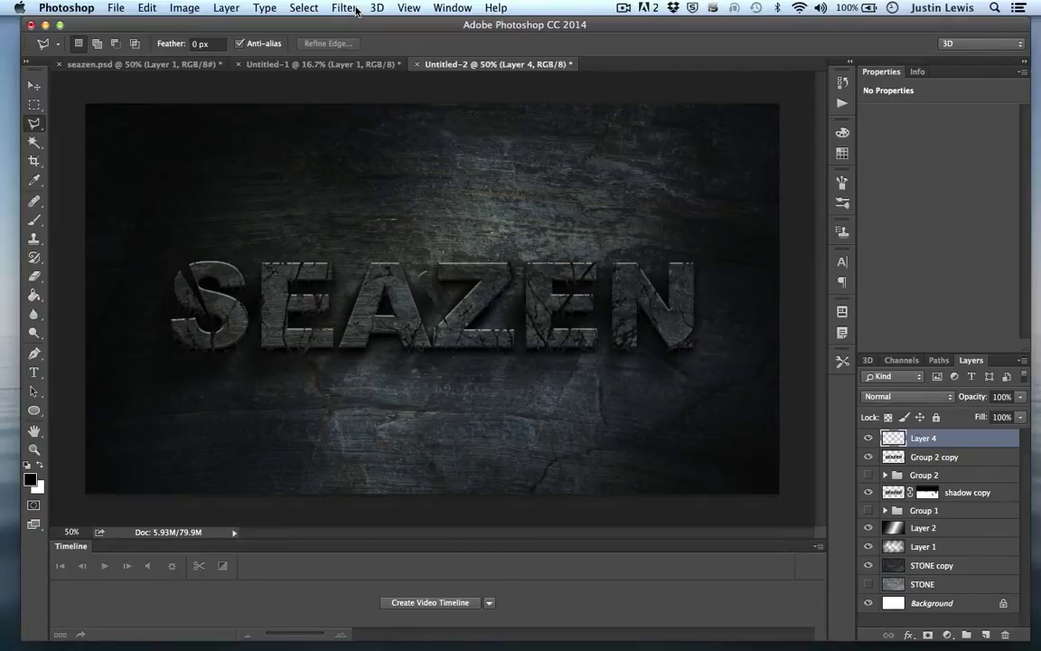
{"action": "left_click", "coordinate": [31, 83]}
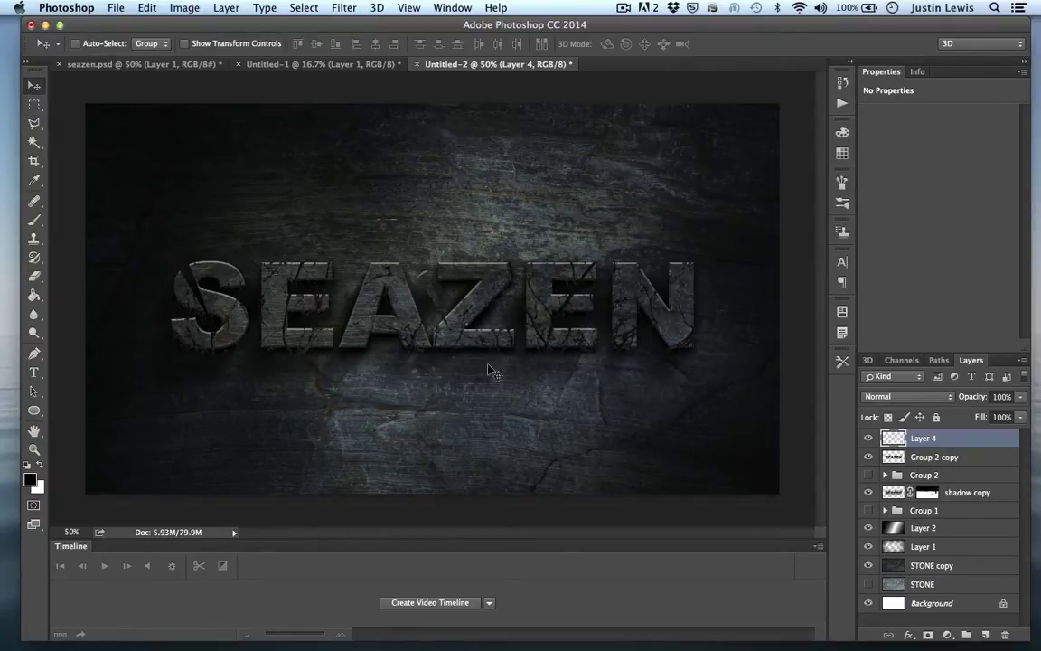
{"action": "left_click_drag", "start_coordinate": [429, 282], "coordinate": [187, 274]}
Step: Compare the S with the cut-out piece on Layer 4 shown and hidden
{"action": "left_click", "coordinate": [869, 440]}
{"action": "left_click", "coordinate": [869, 440]}
{"action": "left_click", "coordinate": [868, 440]}
{"action": "left_click", "coordinate": [868, 440]}
{"action": "left_click", "coordinate": [868, 440]}
{"action": "left_click", "coordinate": [868, 440]}
{"action": "left_click", "coordinate": [868, 440]}
{"action": "left_click", "coordinate": [869, 440]}
Step: On Group 2 copy, select jagged pieces through the tops and bottoms of all the letters with the Polygonal Lasso, closing the outline around the word
{"action": "left_click", "coordinate": [957, 458]}
{"action": "left_click", "coordinate": [868, 457]}
{"action": "left_click", "coordinate": [868, 458]}
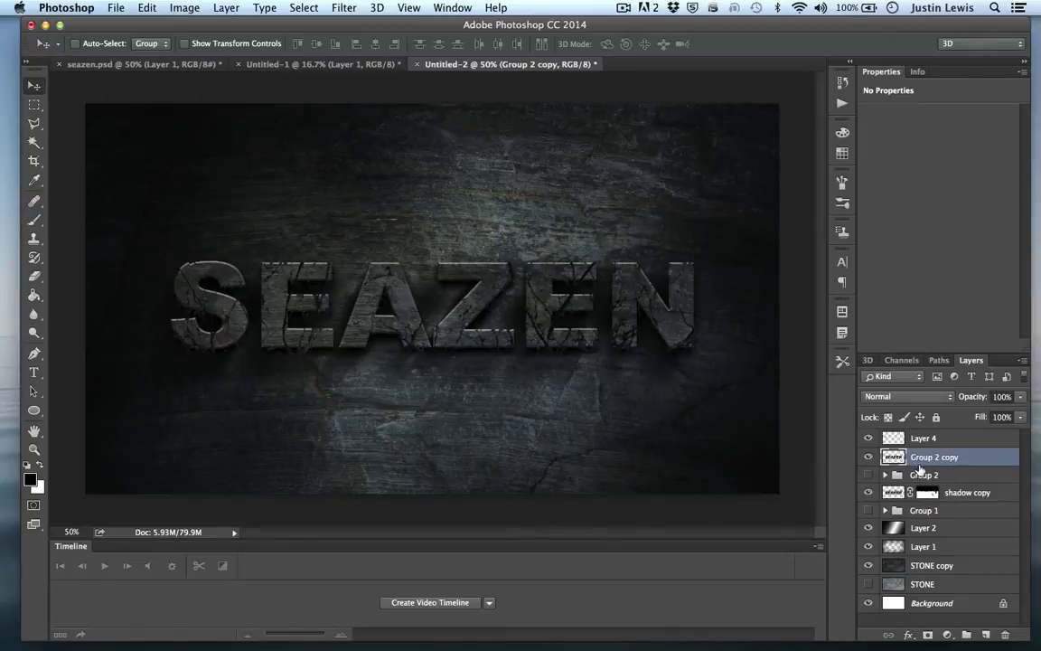
{"action": "left_click", "coordinate": [33, 124]}
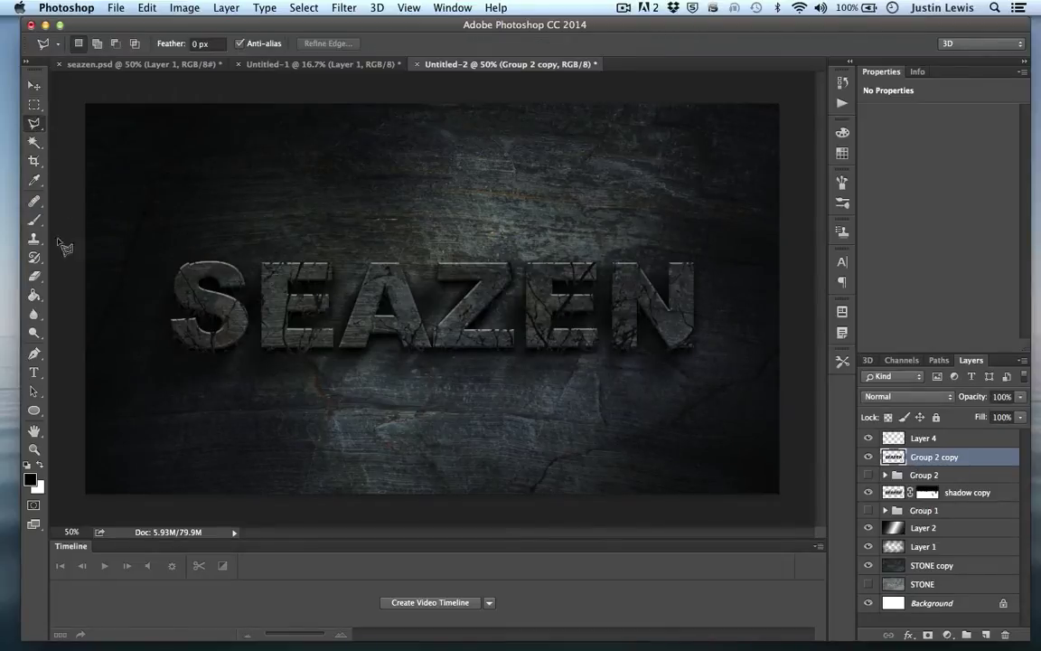
{"action": "left_click", "coordinate": [206, 221]}
{"action": "left_click", "coordinate": [233, 283]}
{"action": "left_click", "coordinate": [221, 224]}
{"action": "left_click", "coordinate": [298, 204]}
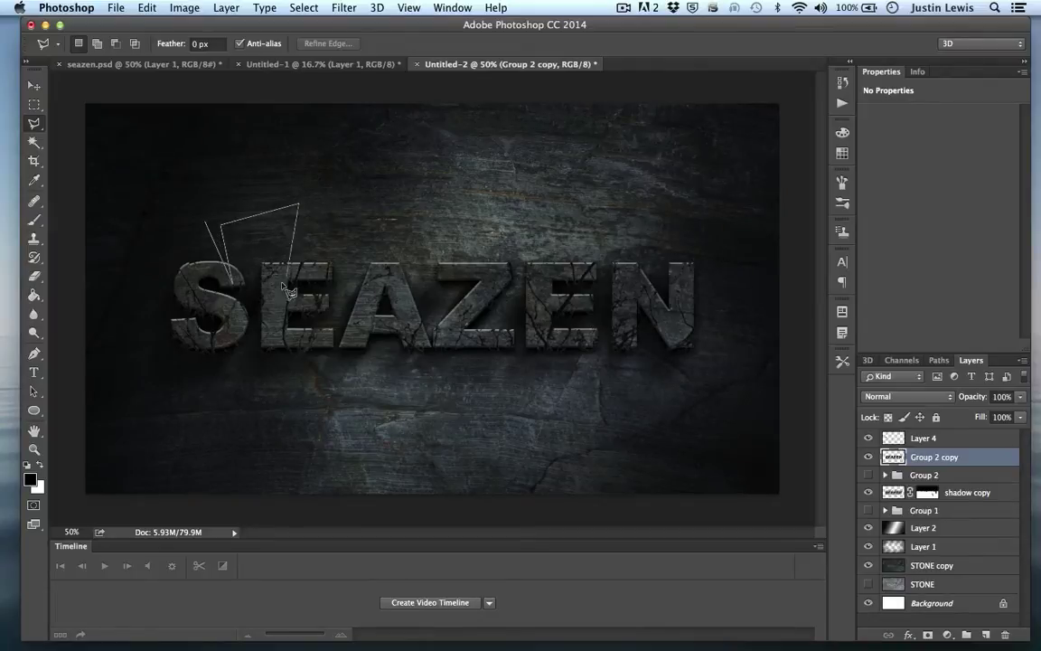
{"action": "left_click", "coordinate": [261, 307]}
{"action": "left_click", "coordinate": [318, 211]}
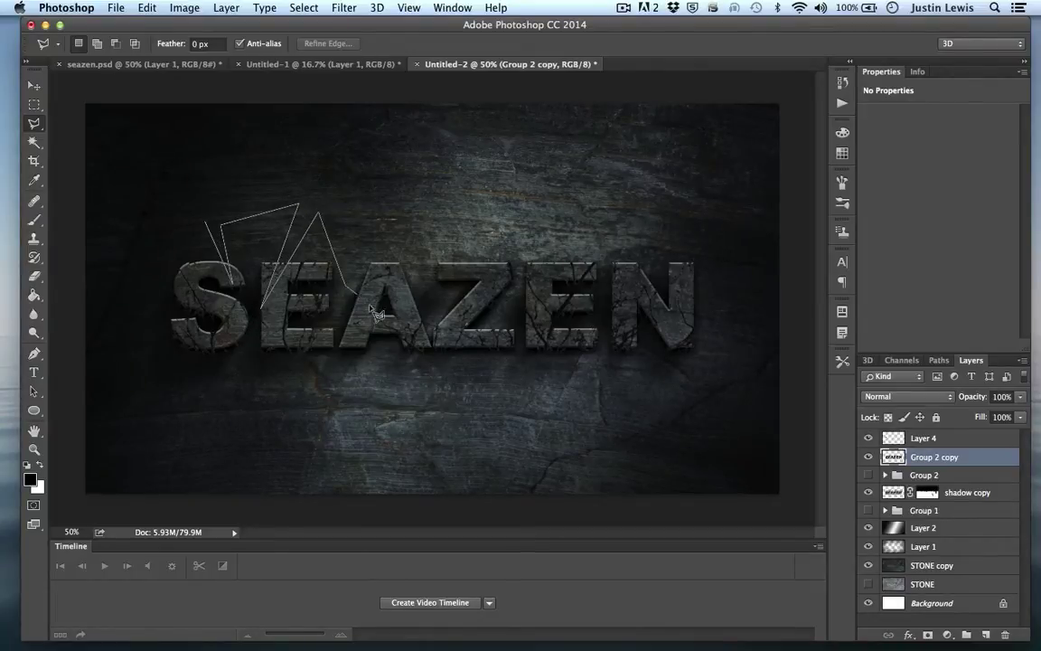
{"action": "left_click", "coordinate": [380, 296]}
{"action": "left_click", "coordinate": [343, 250]}
{"action": "left_click", "coordinate": [365, 198]}
{"action": "left_click", "coordinate": [425, 222]}
{"action": "left_click", "coordinate": [390, 306]}
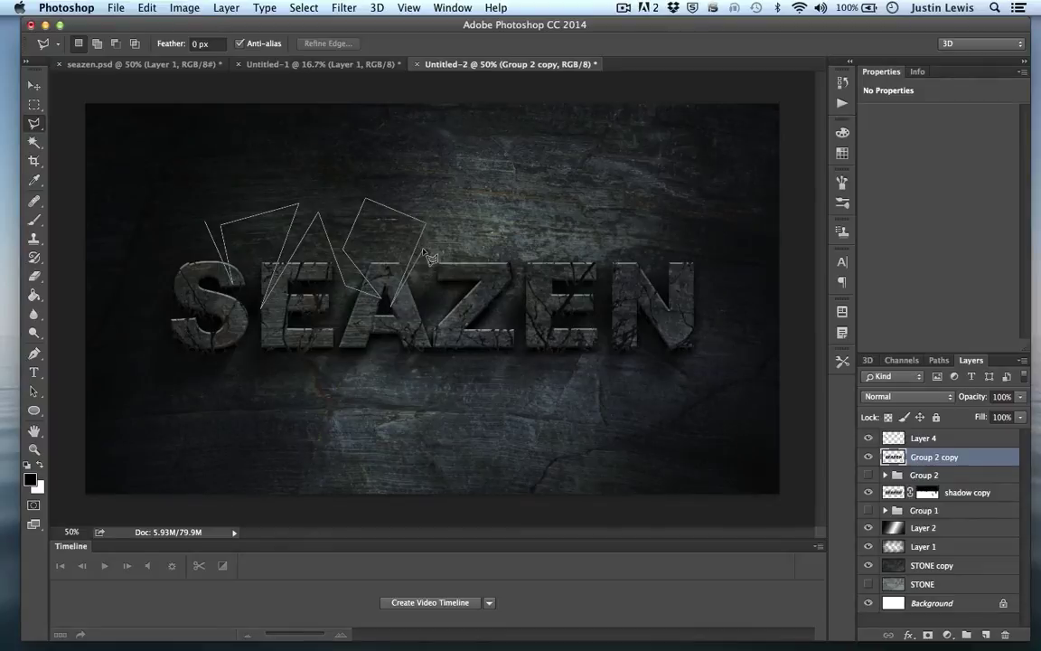
{"action": "left_click", "coordinate": [482, 215]}
{"action": "left_click", "coordinate": [455, 291]}
{"action": "left_click", "coordinate": [496, 219]}
{"action": "left_click", "coordinate": [543, 220]}
{"action": "left_click", "coordinate": [567, 277]}
{"action": "left_click", "coordinate": [557, 217]}
{"action": "left_click", "coordinate": [647, 220]}
{"action": "left_click", "coordinate": [605, 323]}
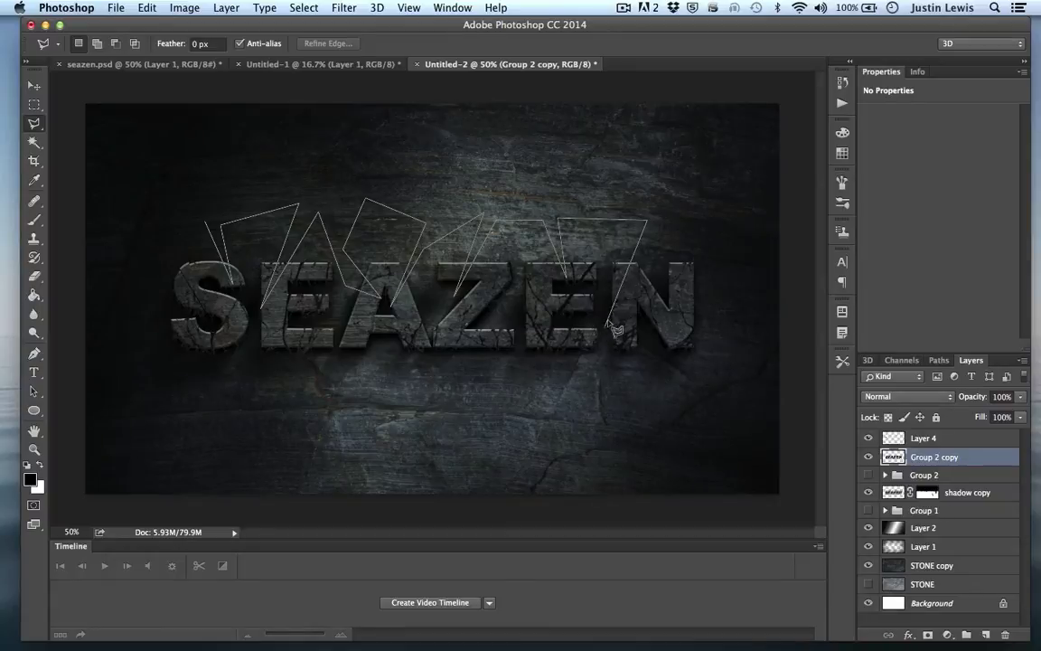
{"action": "left_click", "coordinate": [698, 226]}
{"action": "left_click", "coordinate": [667, 291]}
{"action": "left_click", "coordinate": [700, 256]}
{"action": "left_click", "coordinate": [740, 300]}
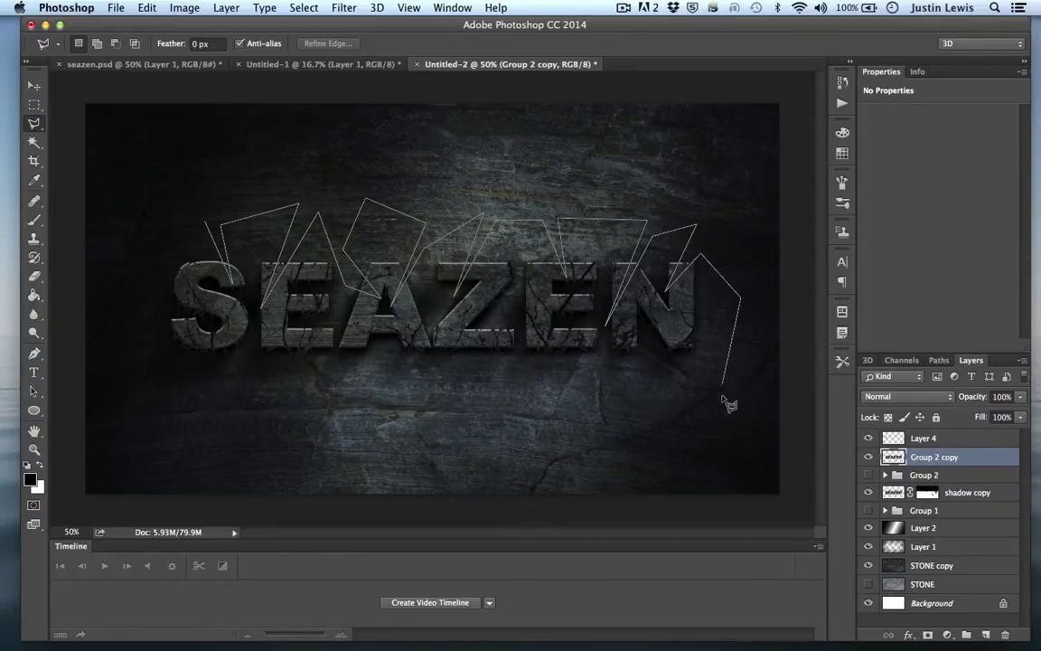
{"action": "left_click", "coordinate": [669, 318]}
{"action": "left_click", "coordinate": [676, 415]}
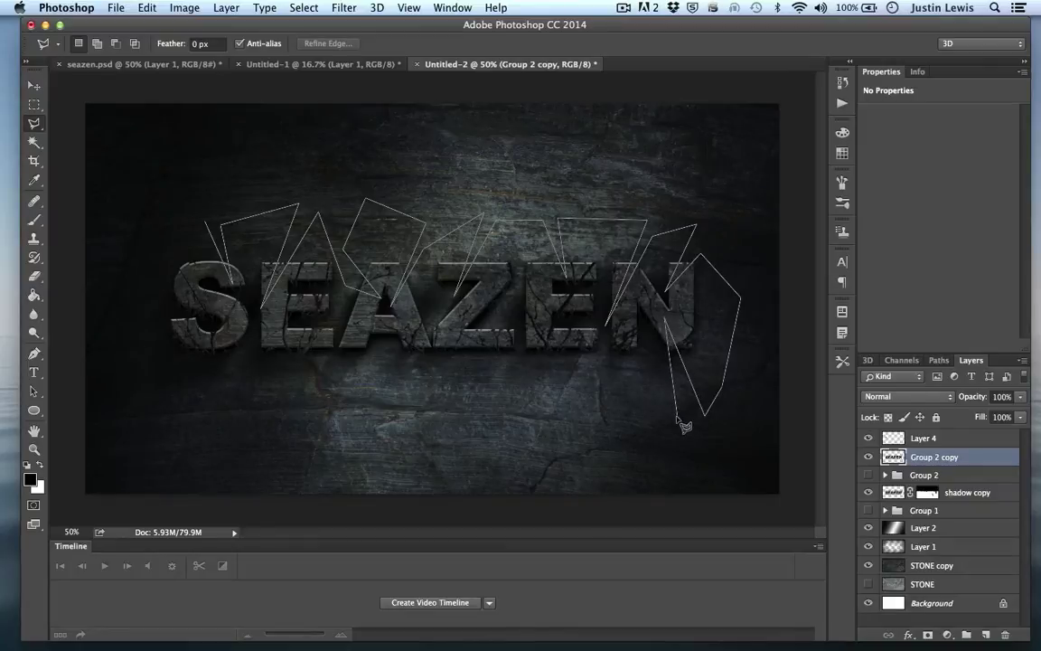
{"action": "left_click", "coordinate": [579, 435]}
{"action": "left_click", "coordinate": [562, 327]}
{"action": "left_click", "coordinate": [494, 420]}
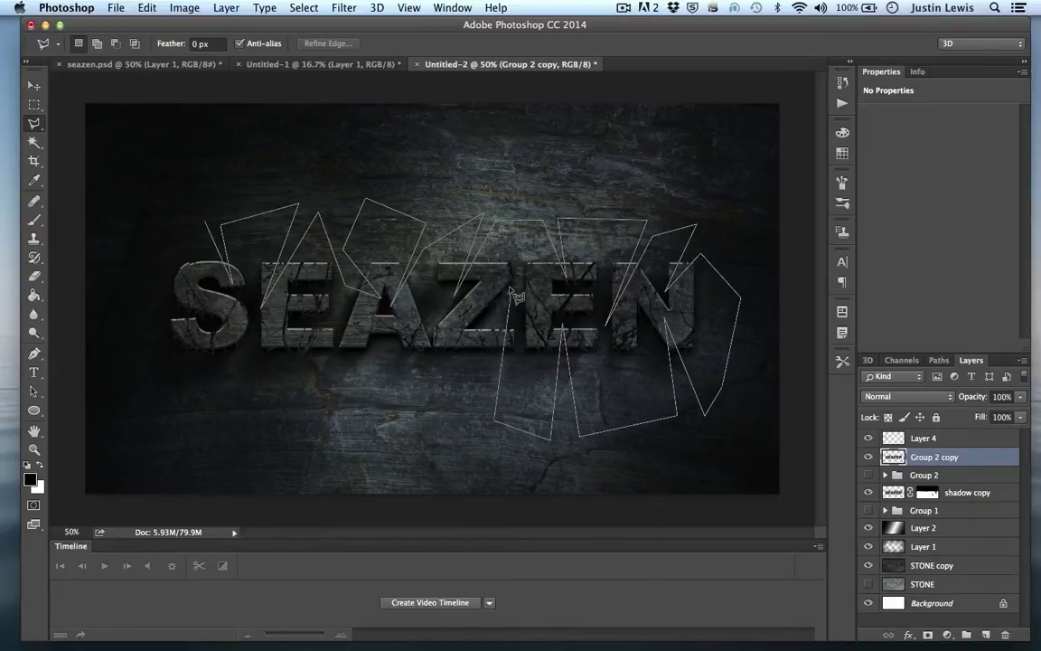
{"action": "left_click", "coordinate": [503, 306]}
{"action": "left_click", "coordinate": [461, 411]}
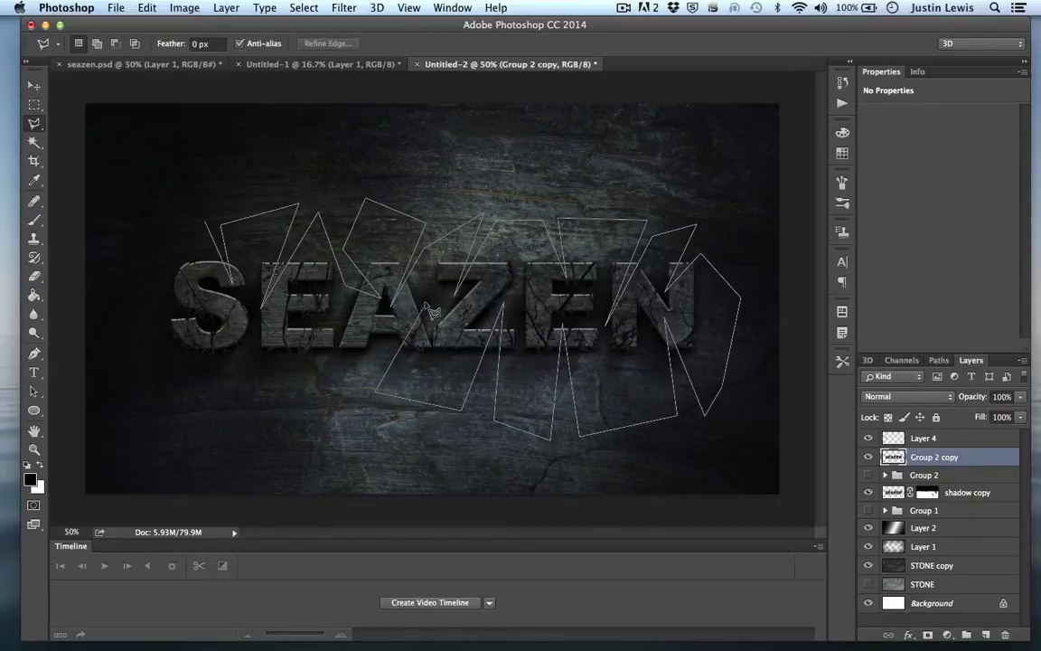
{"action": "left_click", "coordinate": [374, 390]}
{"action": "left_click", "coordinate": [426, 298]}
{"action": "left_click", "coordinate": [346, 317]}
{"action": "left_click", "coordinate": [339, 396]}
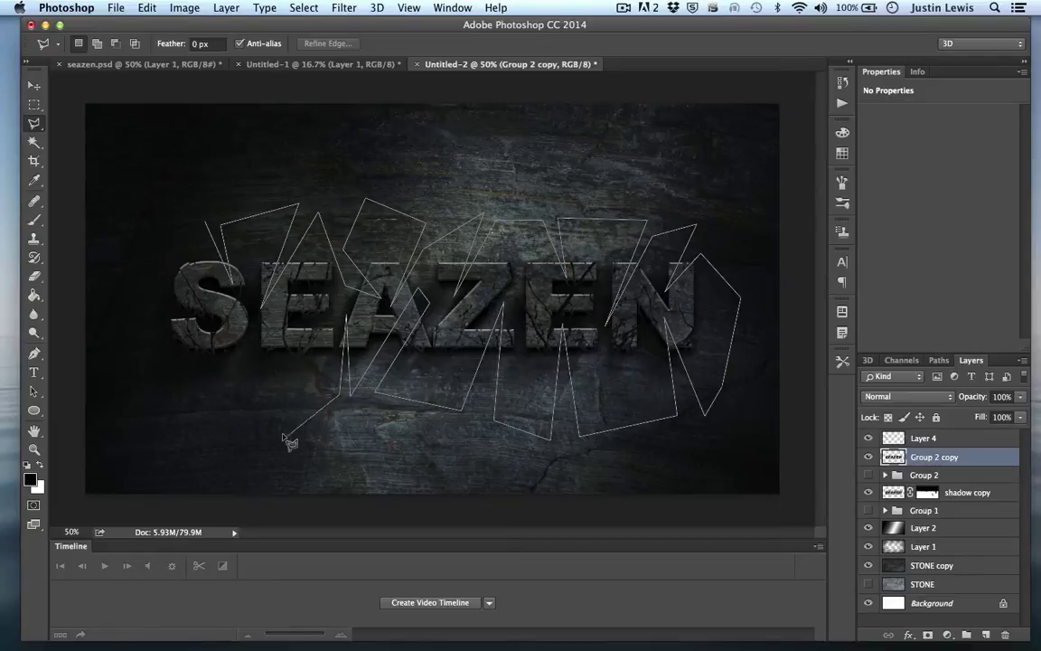
{"action": "left_click", "coordinate": [280, 445]}
{"action": "left_click", "coordinate": [211, 316]}
{"action": "left_click", "coordinate": [223, 446]}
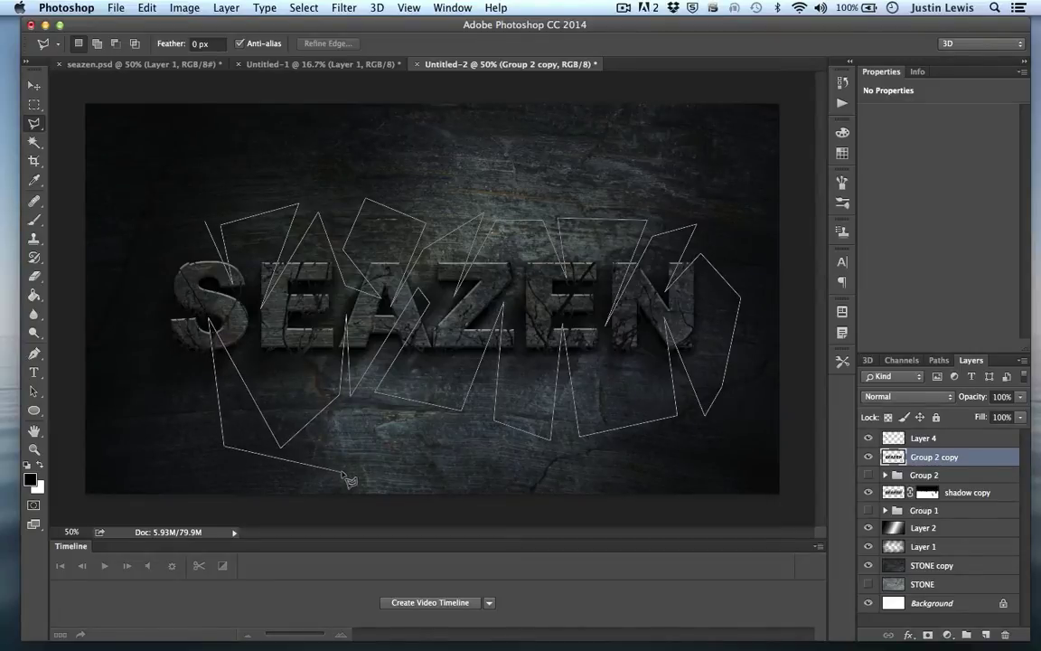
{"action": "left_click", "coordinate": [353, 470]}
{"action": "left_click", "coordinate": [640, 485]}
{"action": "left_click", "coordinate": [769, 426]}
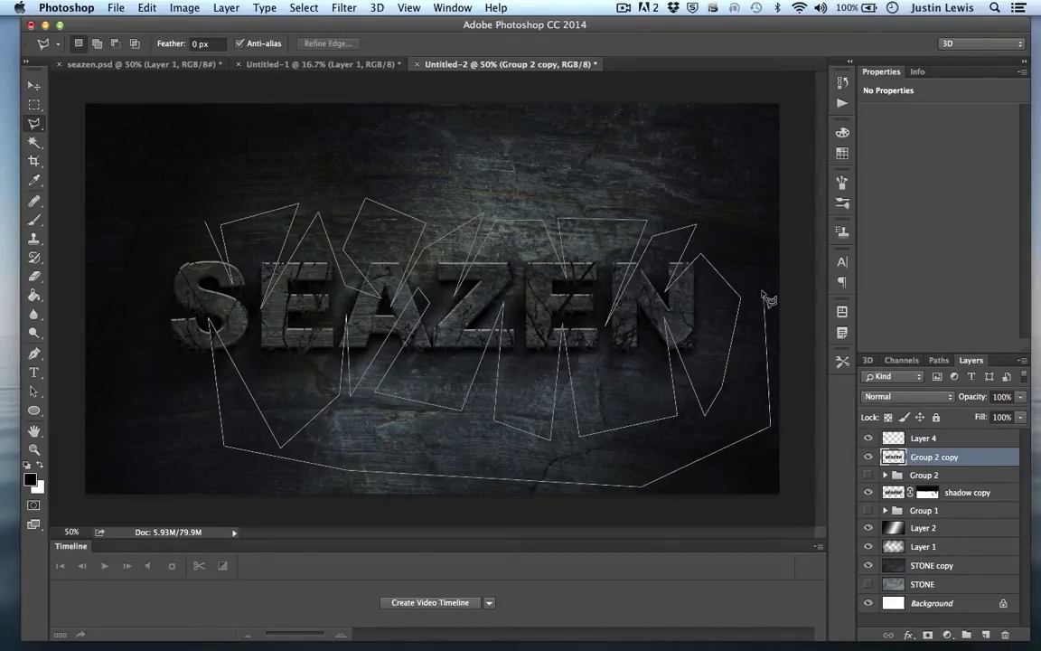
{"action": "left_click", "coordinate": [728, 151]}
{"action": "left_click", "coordinate": [551, 134]}
{"action": "left_click", "coordinate": [173, 168]}
{"action": "left_click", "coordinate": [106, 208]}
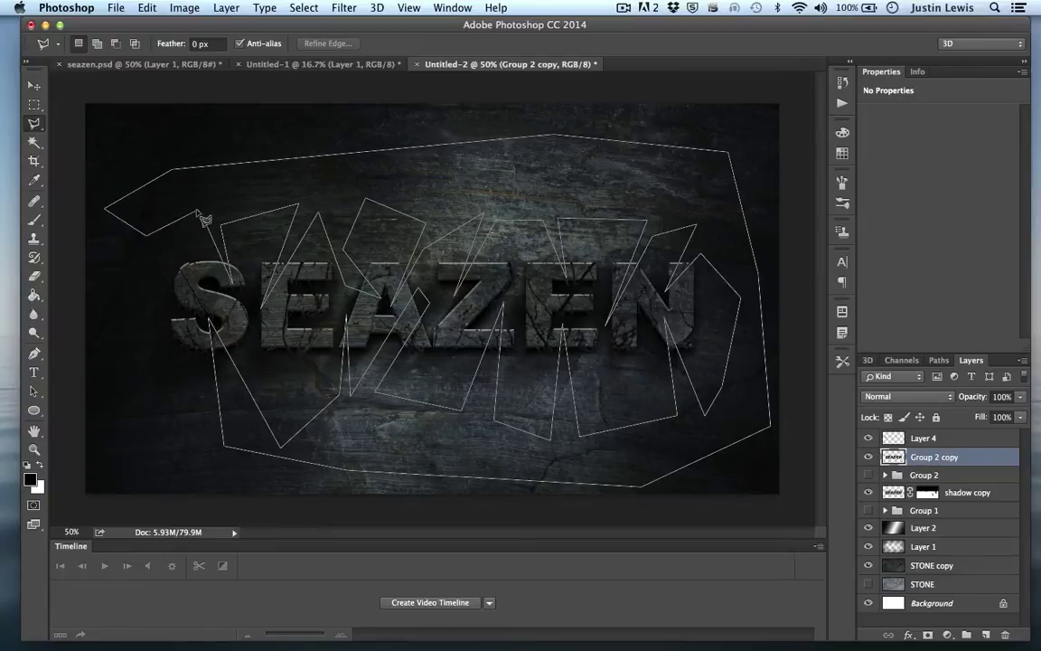
{"action": "double_click", "coordinate": [146, 234]}
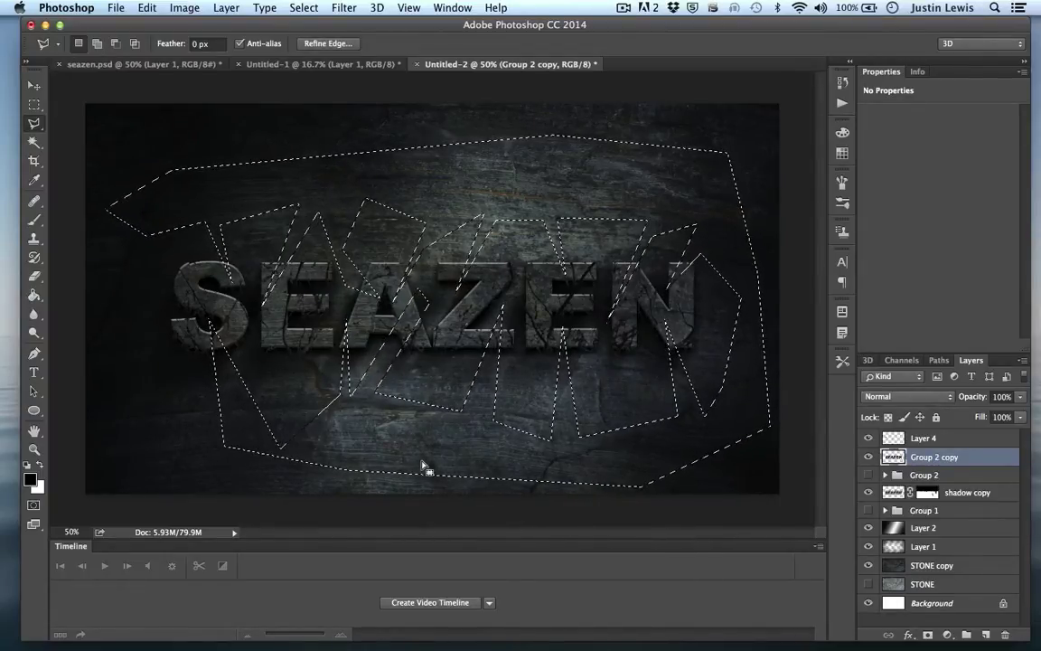
Step: Cut the selected letter pieces out of Group 2 copy onto a new layer and move them back into their gaps
{"action": "key", "text": "super+d"}
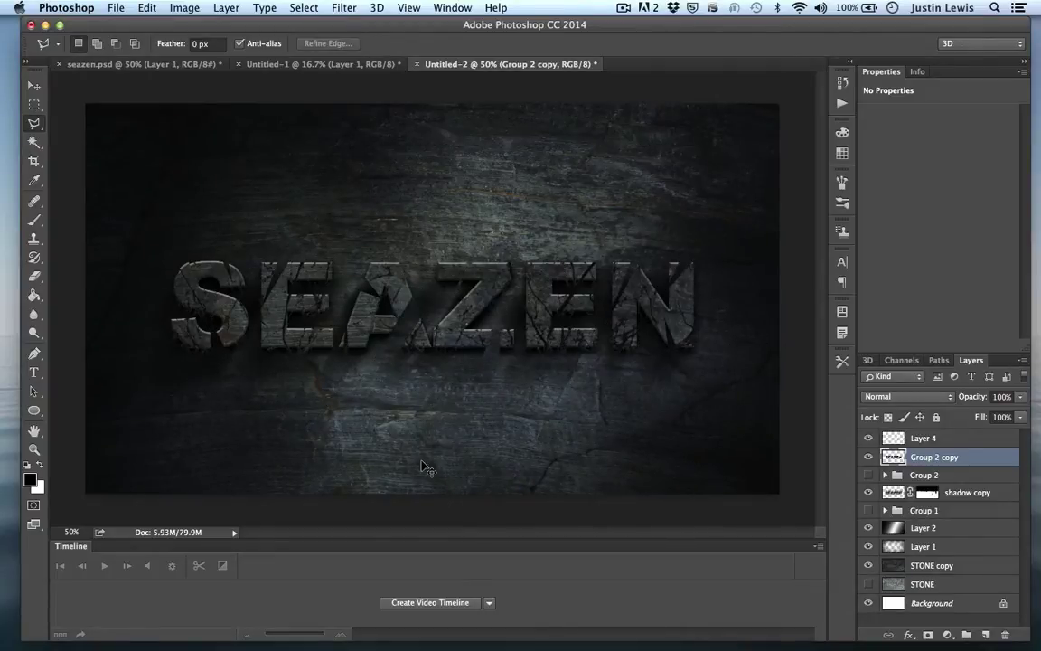
{"action": "key", "text": "super+shift+alt+n"}
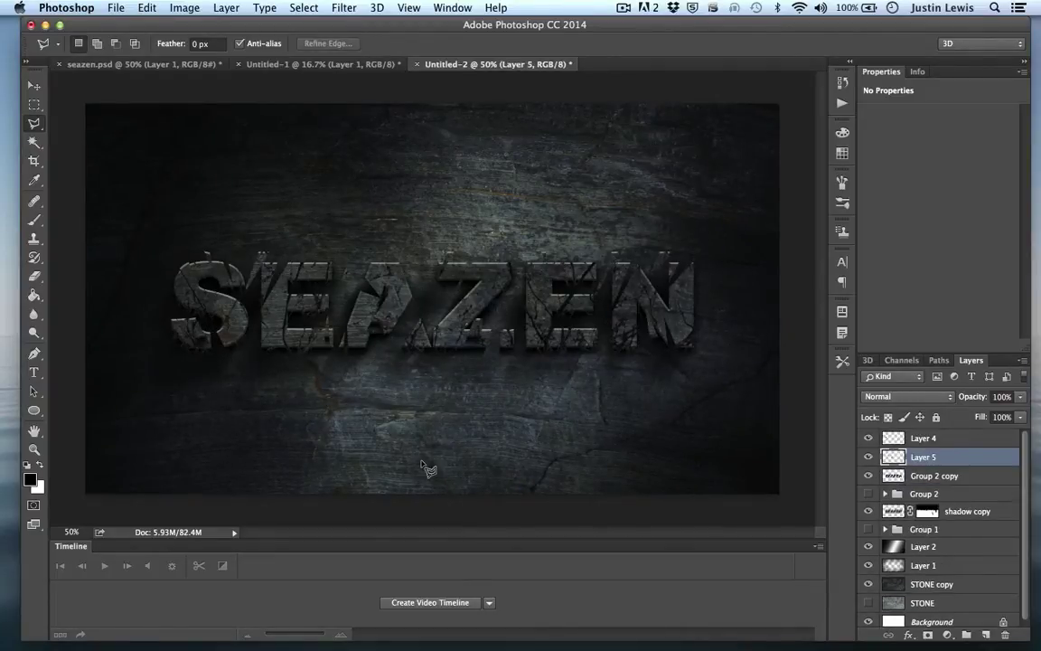
{"action": "left_click", "coordinate": [38, 84]}
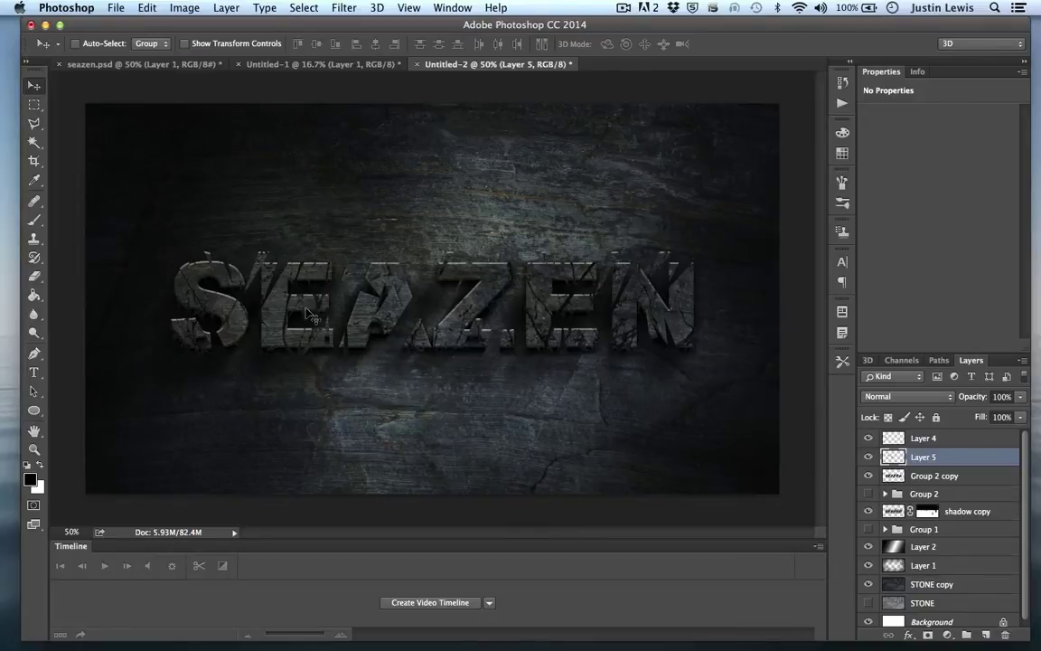
{"action": "left_click_drag", "start_coordinate": [262, 260], "coordinate": [252, 240]}
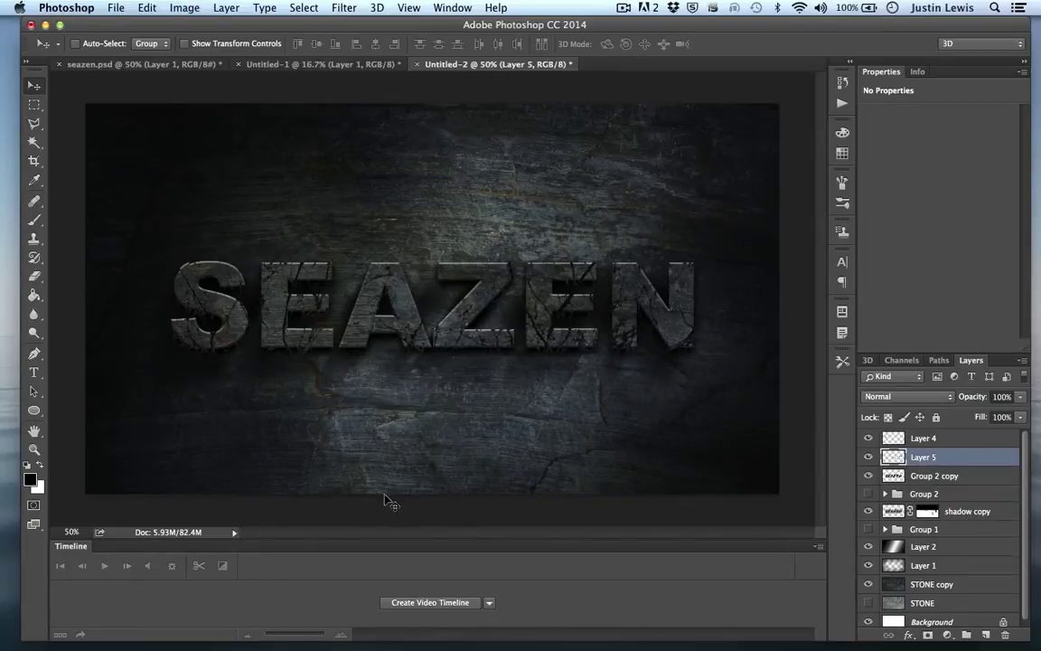
Step: Add a Drop Shadow to Layer 5 with its opacity raised to 100%
{"action": "left_click", "coordinate": [908, 636]}
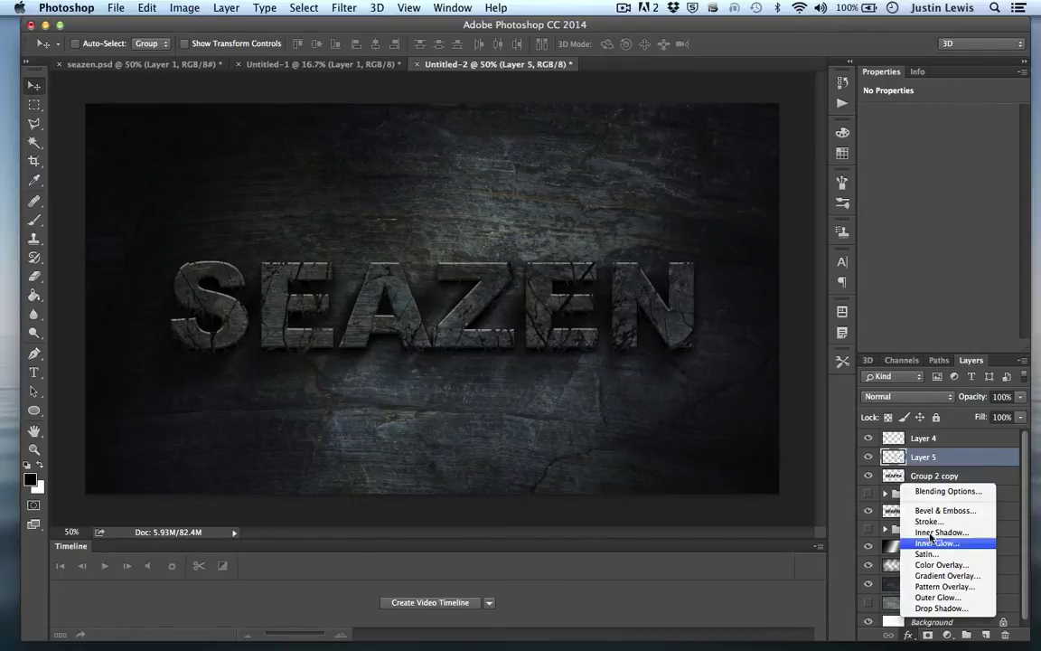
{"action": "left_click", "coordinate": [937, 609]}
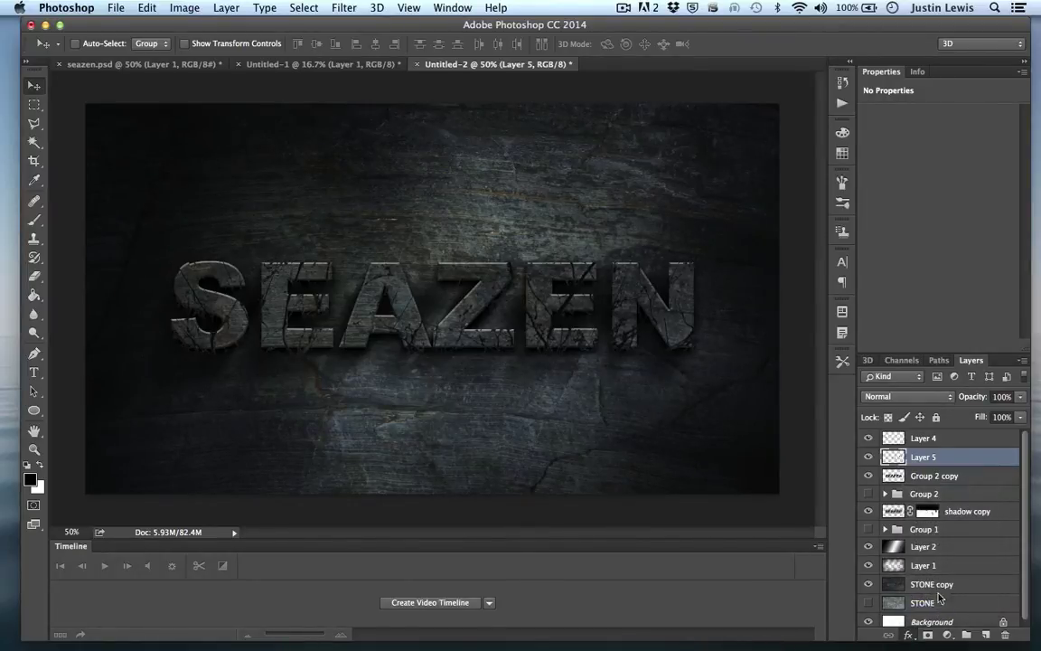
{"action": "left_click_drag", "start_coordinate": [437, 104], "coordinate": [404, 332]}
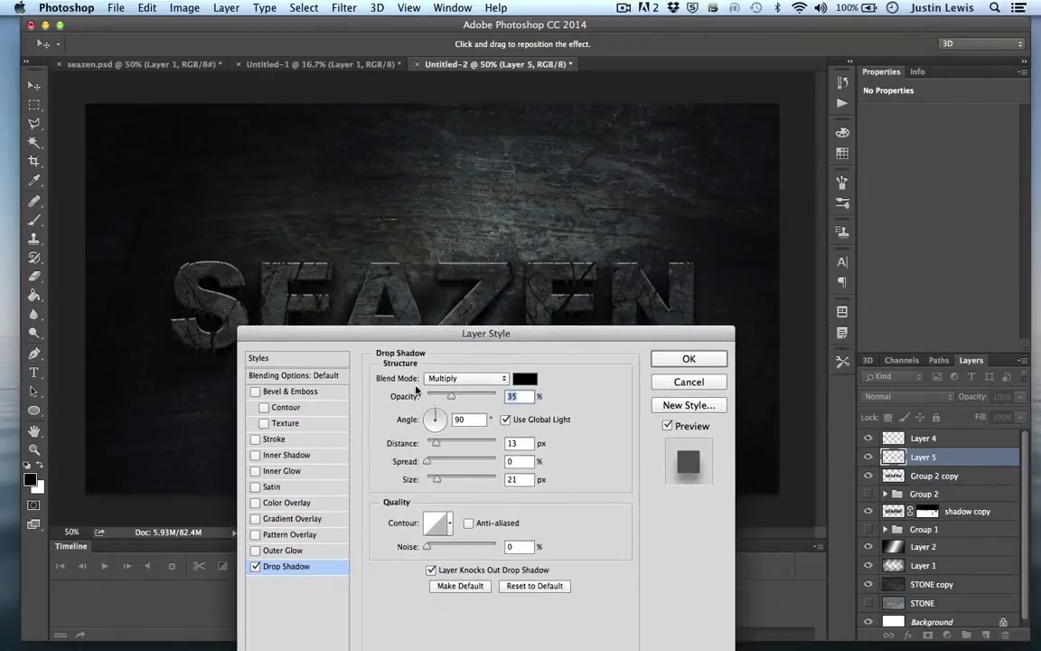
{"action": "left_click_drag", "start_coordinate": [458, 398], "coordinate": [501, 398]}
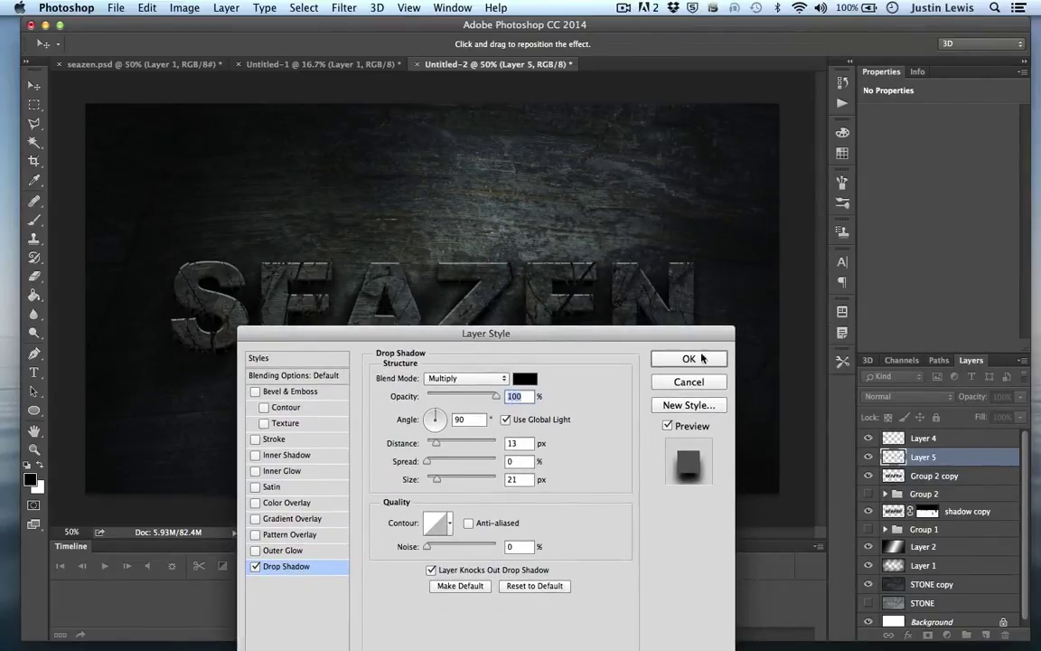
{"action": "left_click", "coordinate": [701, 358]}
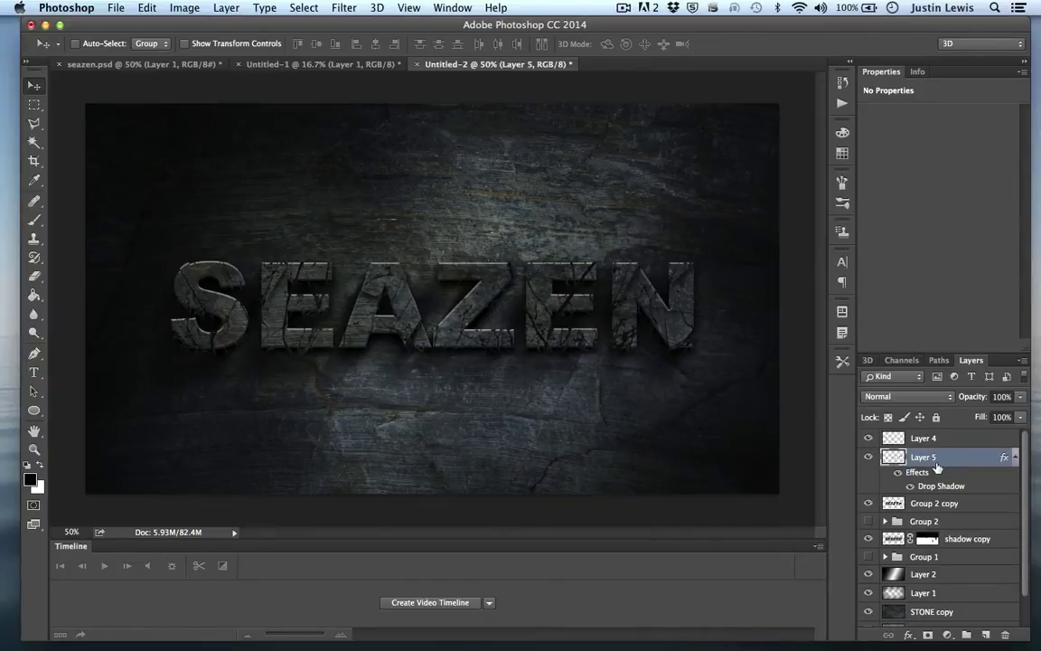
Step: Copy the Drop Shadow layer style from Layer 5 and paste it onto Layer 4
{"action": "right_click", "coordinate": [967, 482]}
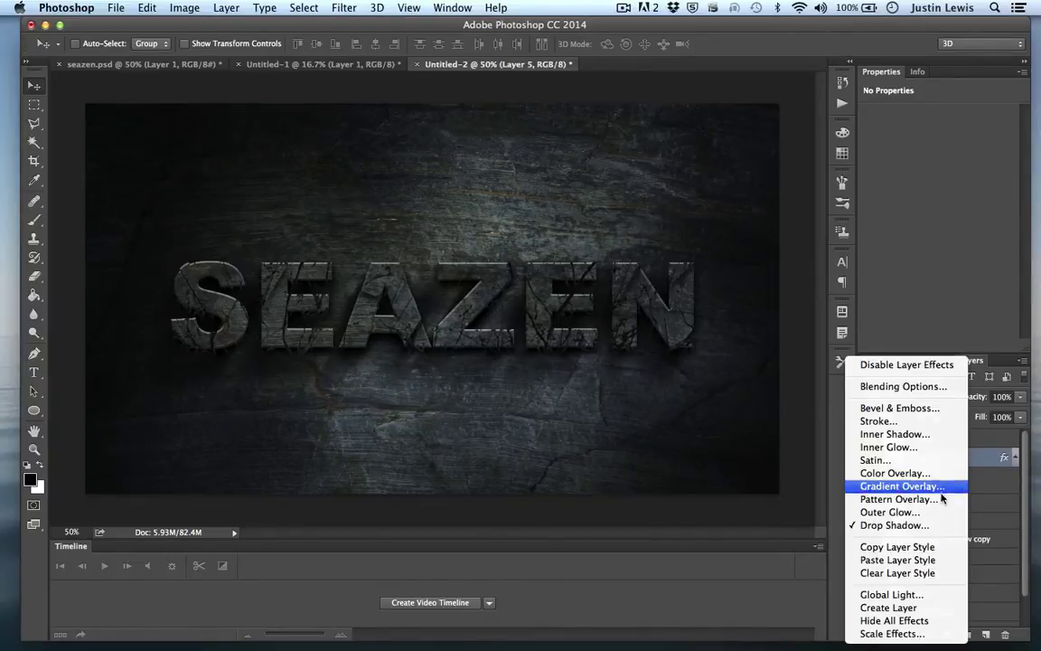
{"action": "left_click", "coordinate": [902, 549]}
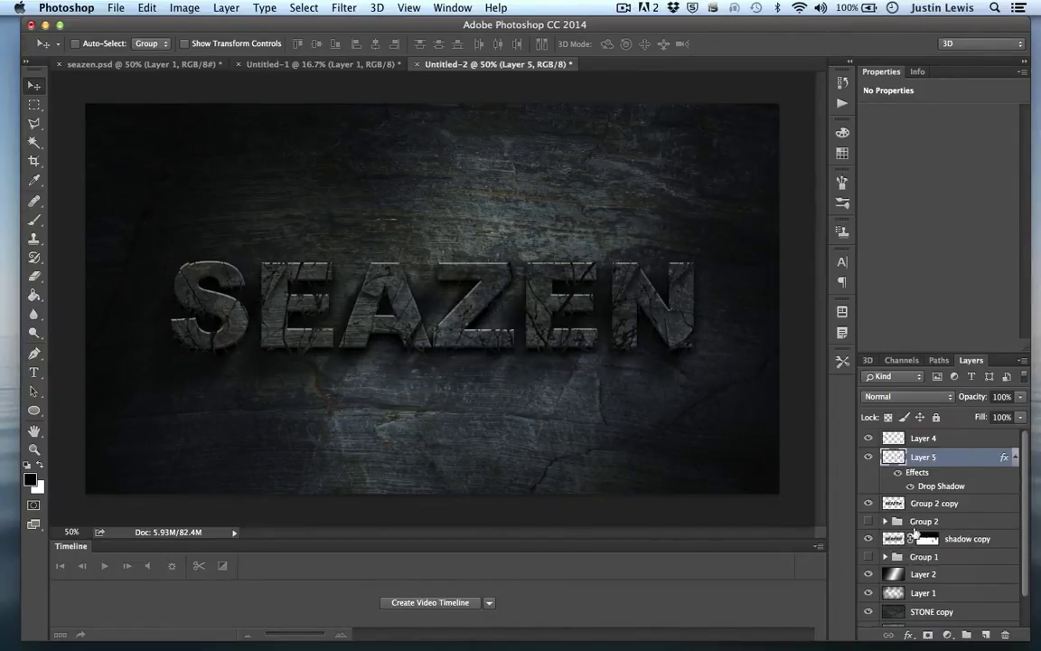
{"action": "left_click", "coordinate": [965, 439]}
{"action": "right_click", "coordinate": [960, 439]}
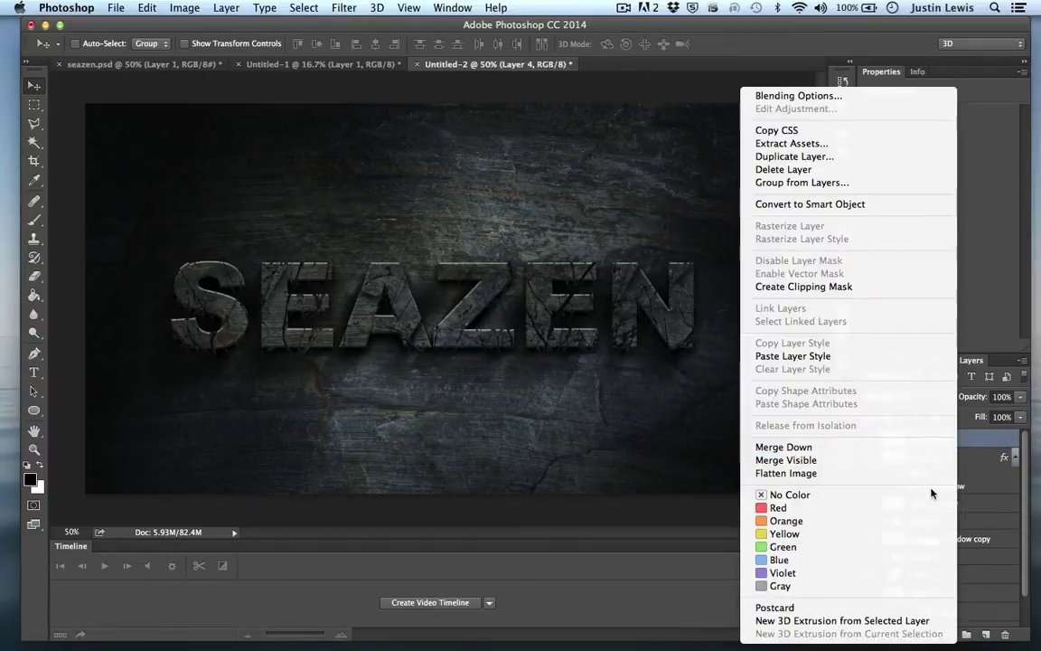
{"action": "left_click", "coordinate": [846, 356]}
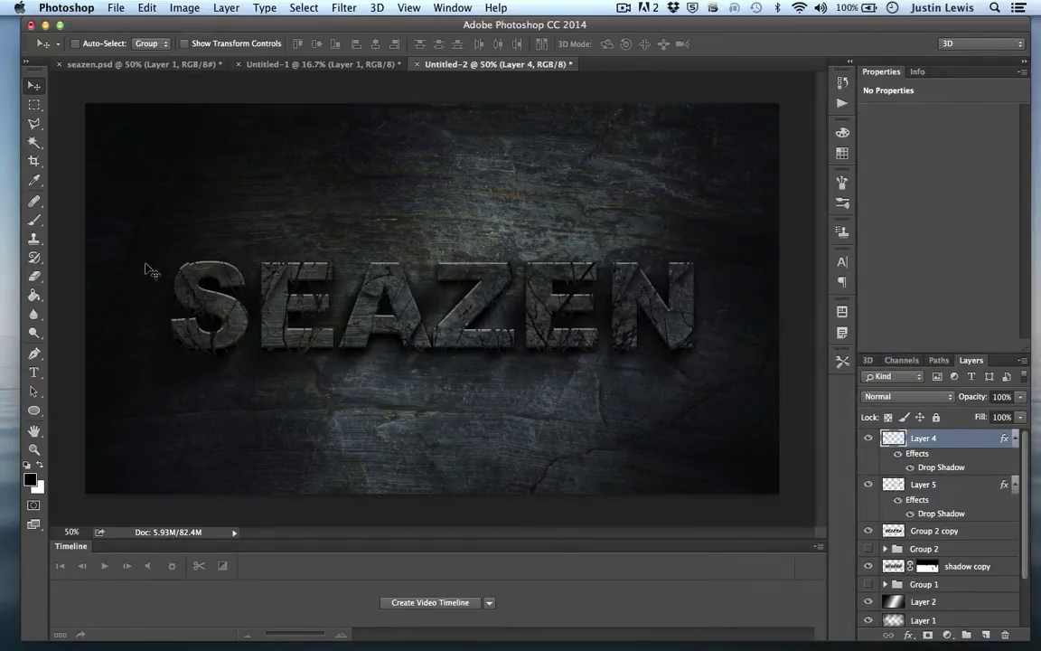
Step: Compare the lettering with the cut-out pieces on Layer 5 shown and hidden
{"action": "left_click", "coordinate": [868, 488]}
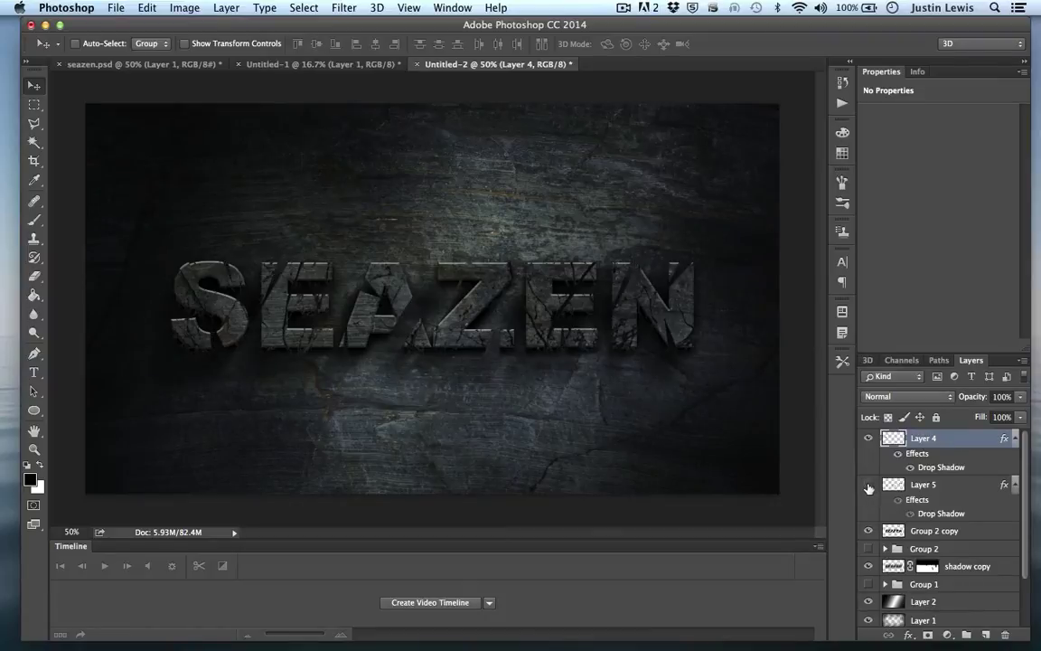
{"action": "left_click", "coordinate": [868, 488]}
{"action": "left_click", "coordinate": [868, 488]}
{"action": "left_click", "coordinate": [868, 487]}
{"action": "left_click", "coordinate": [868, 487]}
{"action": "left_click", "coordinate": [868, 487]}
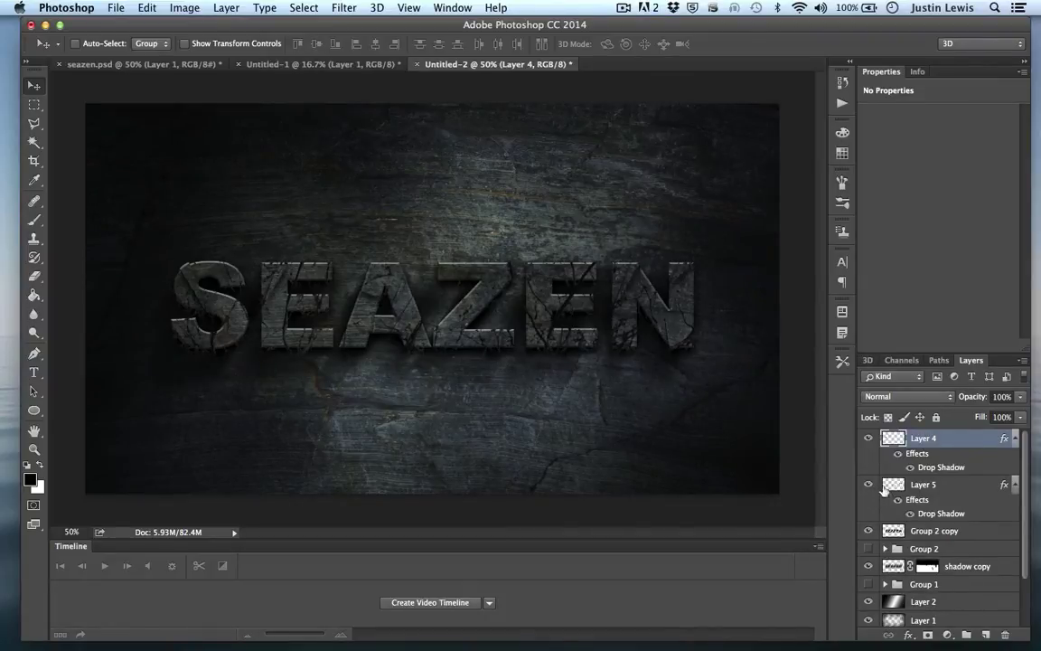
Step: On Group 2 copy, outline jagged wedges reaching up into the letters from below, N to S, with the Polygonal Lasso and close the selection
{"action": "left_click", "coordinate": [978, 533]}
{"action": "left_click", "coordinate": [31, 124]}
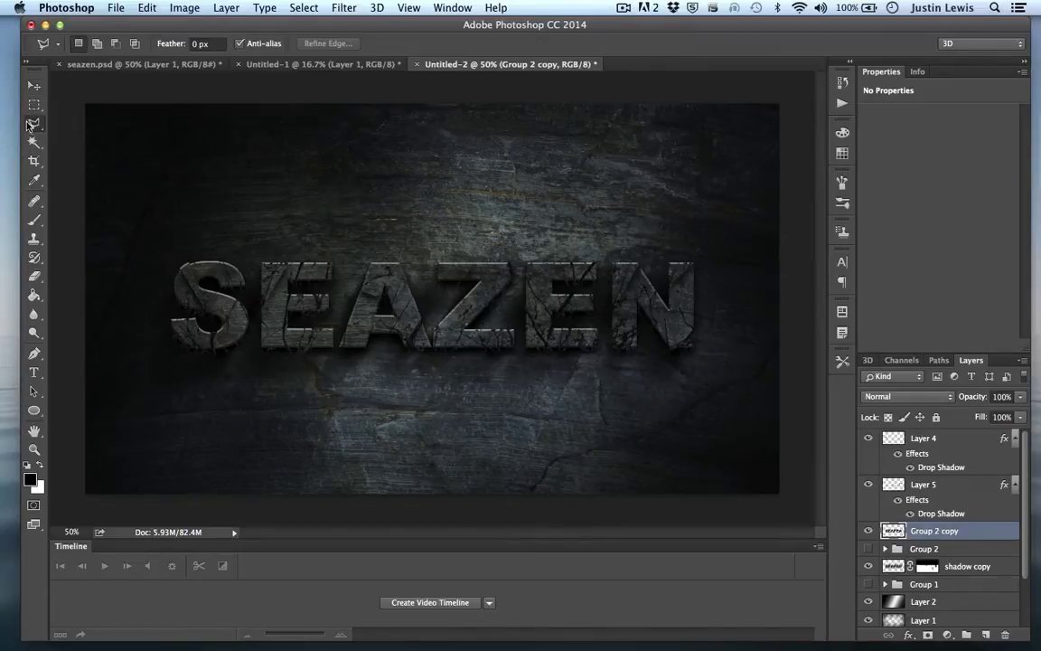
{"action": "left_click", "coordinate": [745, 281]}
{"action": "left_click", "coordinate": [662, 291]}
{"action": "left_click", "coordinate": [743, 316]}
{"action": "left_click", "coordinate": [726, 421]}
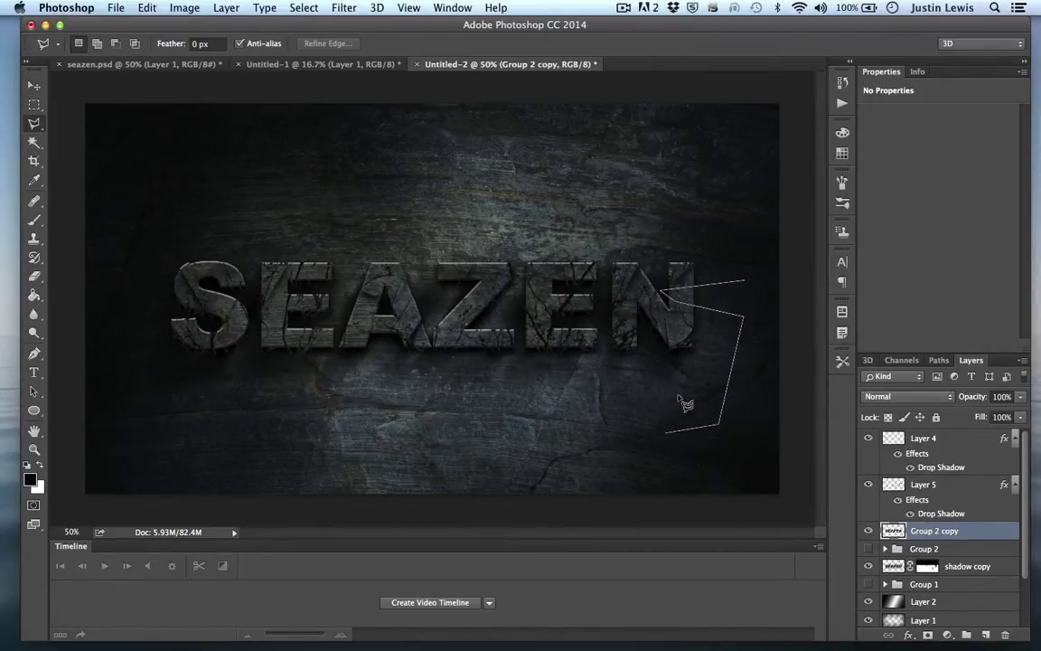
{"action": "left_click", "coordinate": [667, 431]}
{"action": "left_click", "coordinate": [676, 324]}
{"action": "left_click", "coordinate": [649, 400]}
{"action": "left_click", "coordinate": [626, 386]}
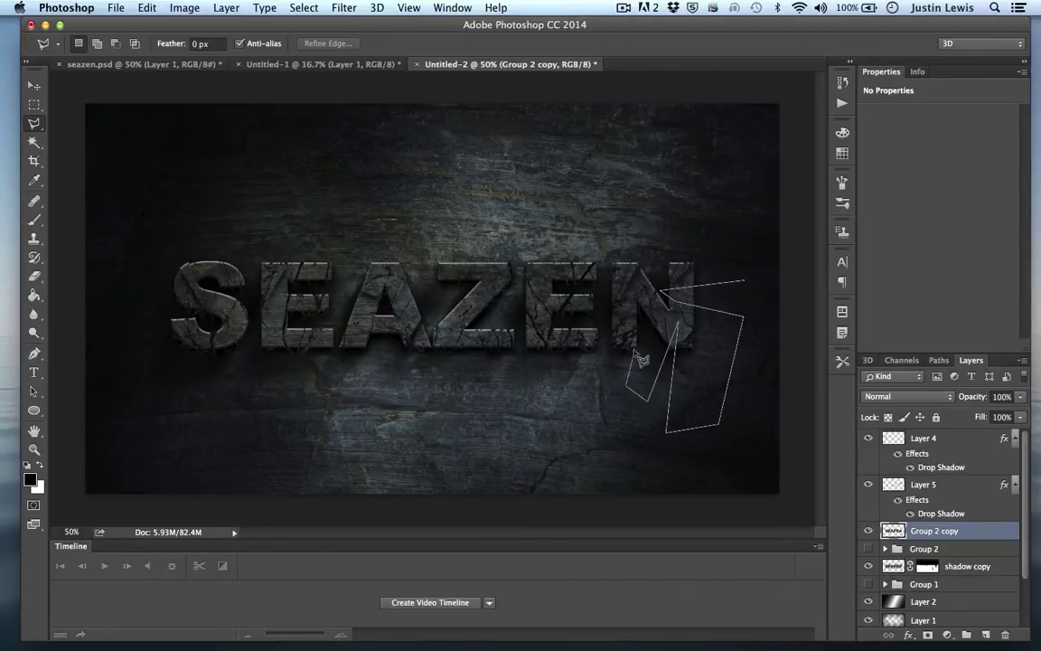
{"action": "left_click", "coordinate": [625, 296]}
{"action": "left_click", "coordinate": [612, 401]}
{"action": "left_click", "coordinate": [559, 408]}
{"action": "left_click", "coordinate": [572, 318]}
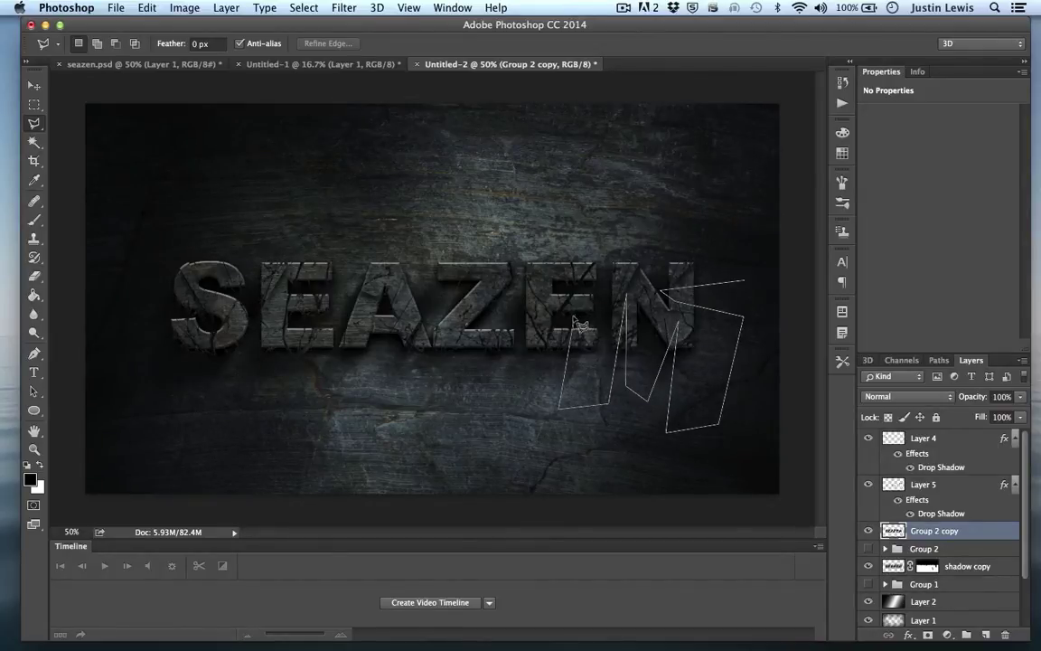
{"action": "left_click", "coordinate": [508, 437]}
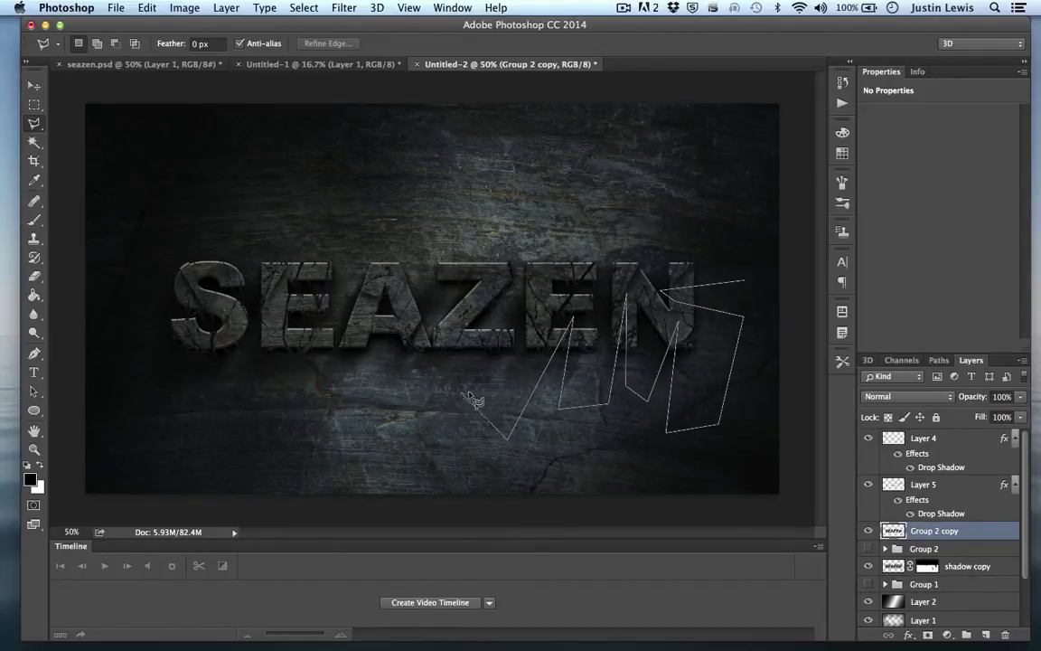
{"action": "left_click", "coordinate": [461, 221]}
{"action": "left_click", "coordinate": [496, 309]}
{"action": "left_click", "coordinate": [425, 445]}
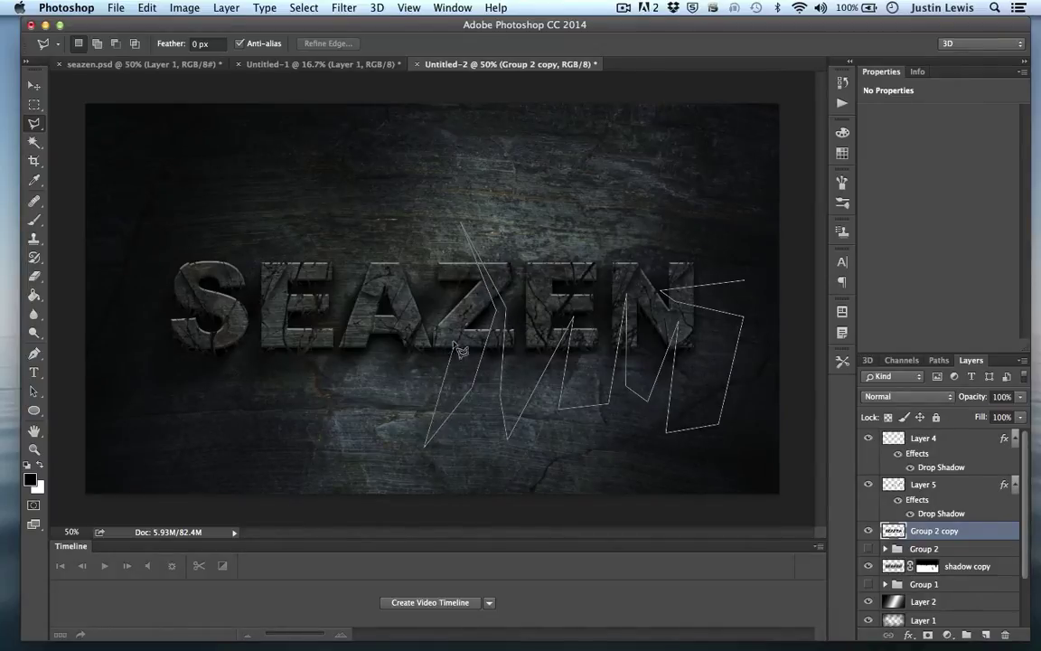
{"action": "left_click", "coordinate": [449, 291]}
{"action": "left_click", "coordinate": [392, 437]}
{"action": "left_click", "coordinate": [343, 419]}
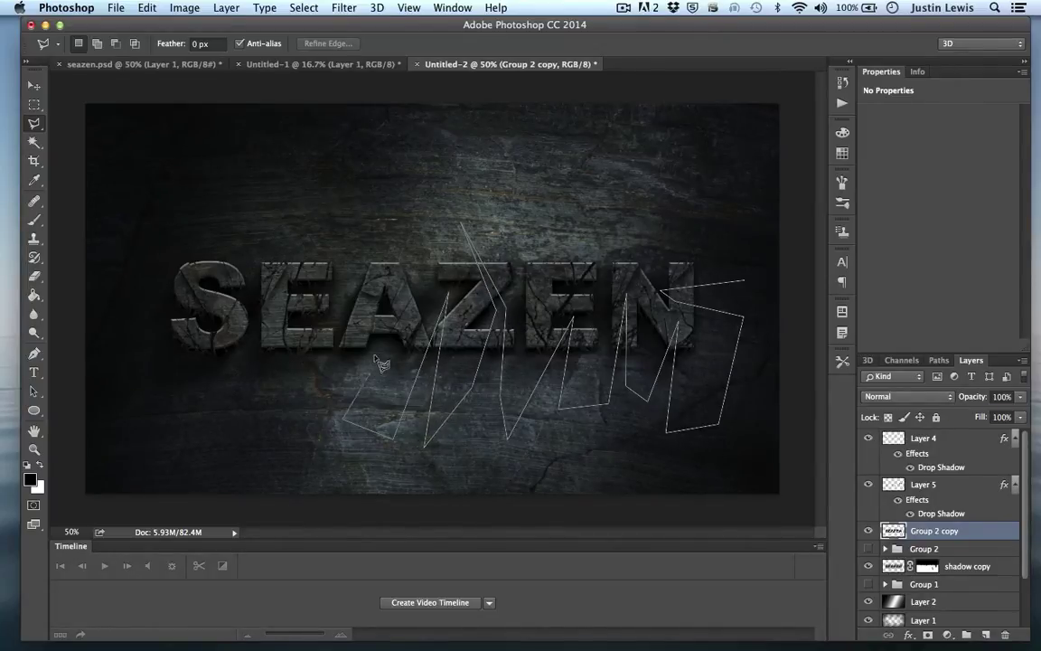
{"action": "left_click", "coordinate": [346, 283]}
{"action": "left_click", "coordinate": [315, 398]}
{"action": "left_click", "coordinate": [303, 320]}
{"action": "left_click", "coordinate": [275, 432]}
{"action": "left_click", "coordinate": [242, 294]}
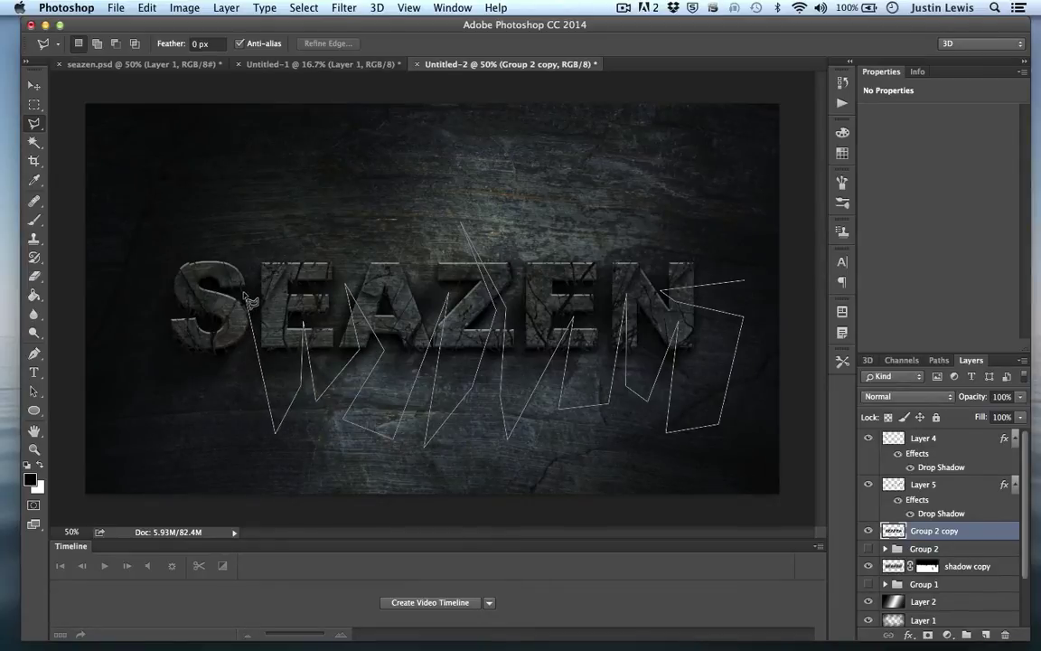
{"action": "left_click", "coordinate": [215, 345]}
{"action": "left_click", "coordinate": [237, 321]}
{"action": "left_click", "coordinate": [219, 415]}
{"action": "left_click", "coordinate": [334, 467]}
{"action": "left_click", "coordinate": [755, 465]}
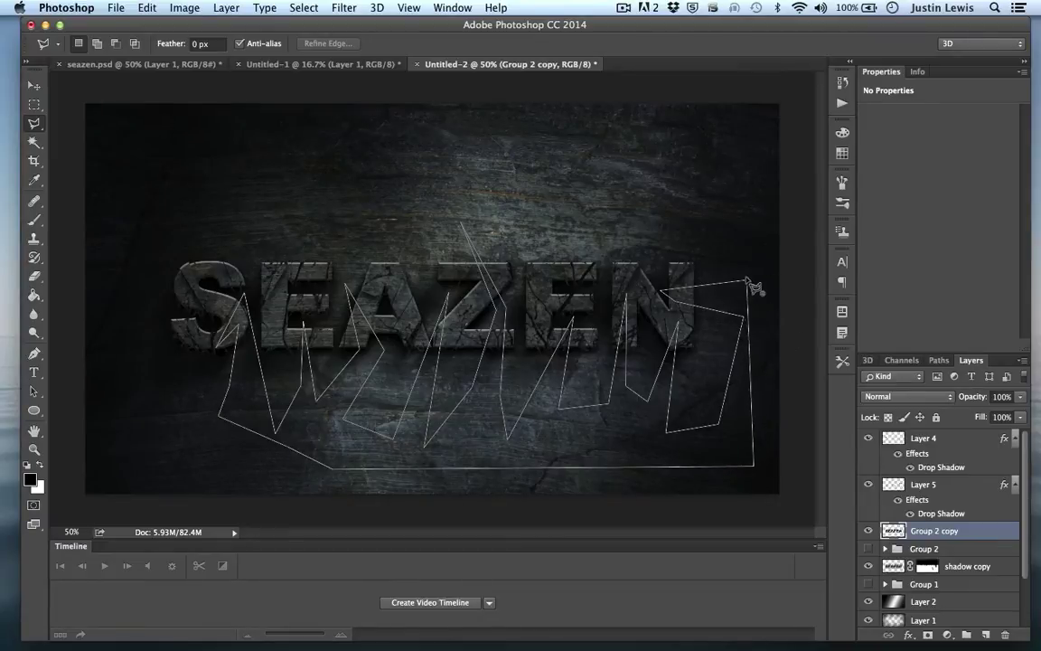
{"action": "left_click", "coordinate": [767, 291]}
Step: Cut the selected lower letter wedges out of Group 2 copy onto a new layer and nudge them back into their gaps
{"action": "key", "text": "super+x"}
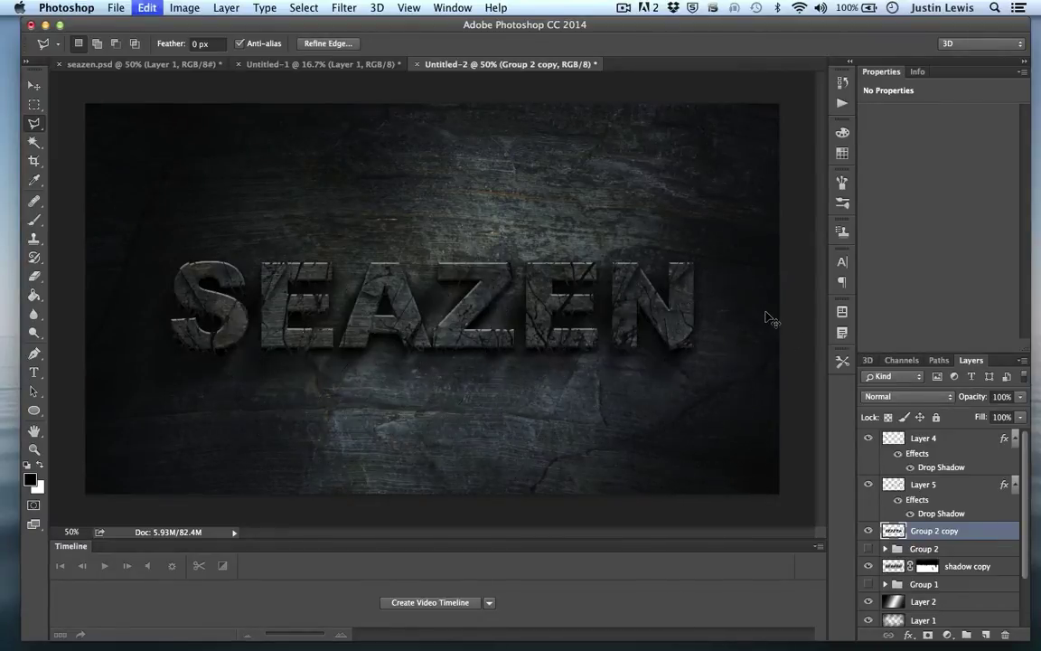
{"action": "key", "text": "super+v"}
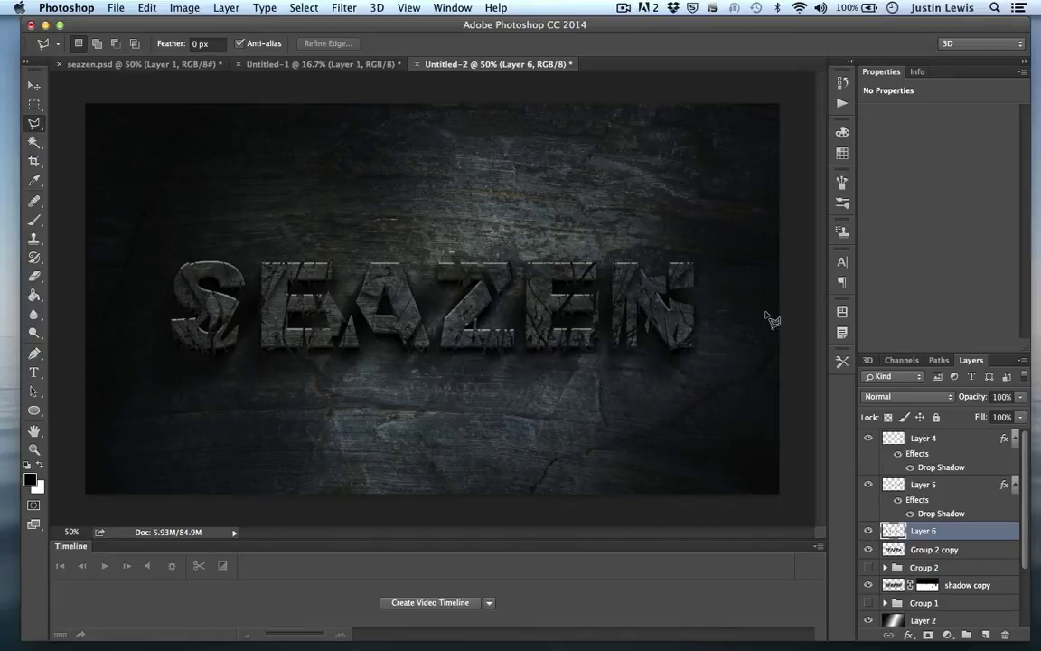
{"action": "key", "text": "v"}
{"action": "key", "text": "Right"}
{"action": "key", "text": "Right"}
{"action": "key", "text": "Right"}
{"action": "key", "text": "Right"}
{"action": "key", "text": "Right"}
{"action": "key", "text": "Right"}
{"action": "key", "text": "Right"}
{"action": "key", "text": "Right"}
{"action": "key", "text": "Right"}
{"action": "key", "text": "Right"}
{"action": "key", "text": "Right"}
{"action": "key", "text": "Right"}
{"action": "key", "text": "Right"}
{"action": "key", "text": "Right"}
{"action": "key", "text": "Right"}
{"action": "key", "text": "Right"}
{"action": "key", "text": "Right"}
{"action": "key", "text": "Right"}
{"action": "key", "text": "Right"}
{"action": "key", "text": "Right"}
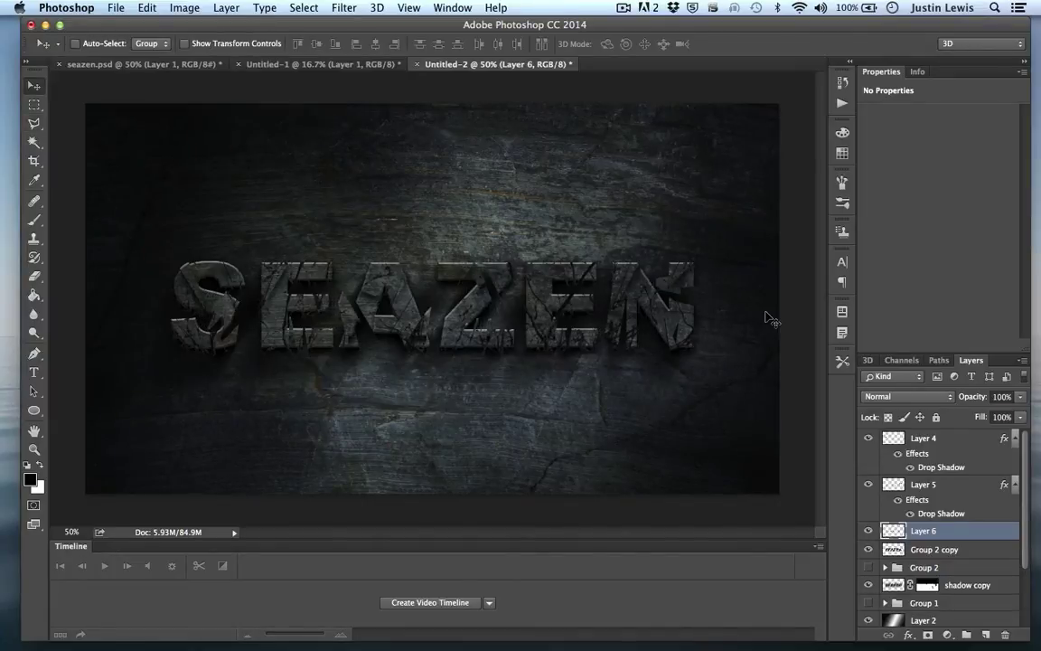
{"action": "key", "text": "Right"}
{"action": "key", "text": "Right"}
{"action": "key", "text": "Right"}
{"action": "key", "text": "Right"}
{"action": "key", "text": "Right"}
{"action": "key", "text": "Right"}
{"action": "key", "text": "Right"}
{"action": "key", "text": "Right"}
{"action": "key", "text": "Right"}
{"action": "key", "text": "Right"}
{"action": "key", "text": "Right"}
{"action": "key", "text": "Right"}
{"action": "key", "text": "Right"}
{"action": "key", "text": "Right"}
{"action": "key", "text": "Right"}
{"action": "key", "text": "Right"}
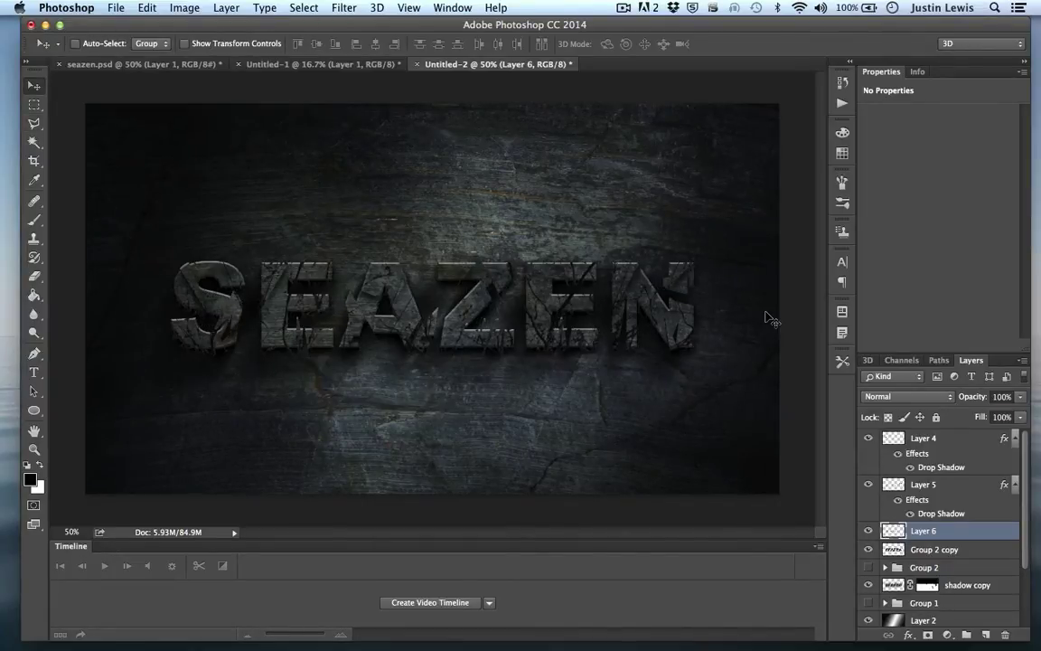
{"action": "key", "text": "Right"}
{"action": "key", "text": "Right"}
{"action": "key", "text": "Right"}
{"action": "key", "text": "Right"}
{"action": "key", "text": "Right"}
{"action": "key", "text": "Right"}
{"action": "key", "text": "Right"}
{"action": "key", "text": "Right"}
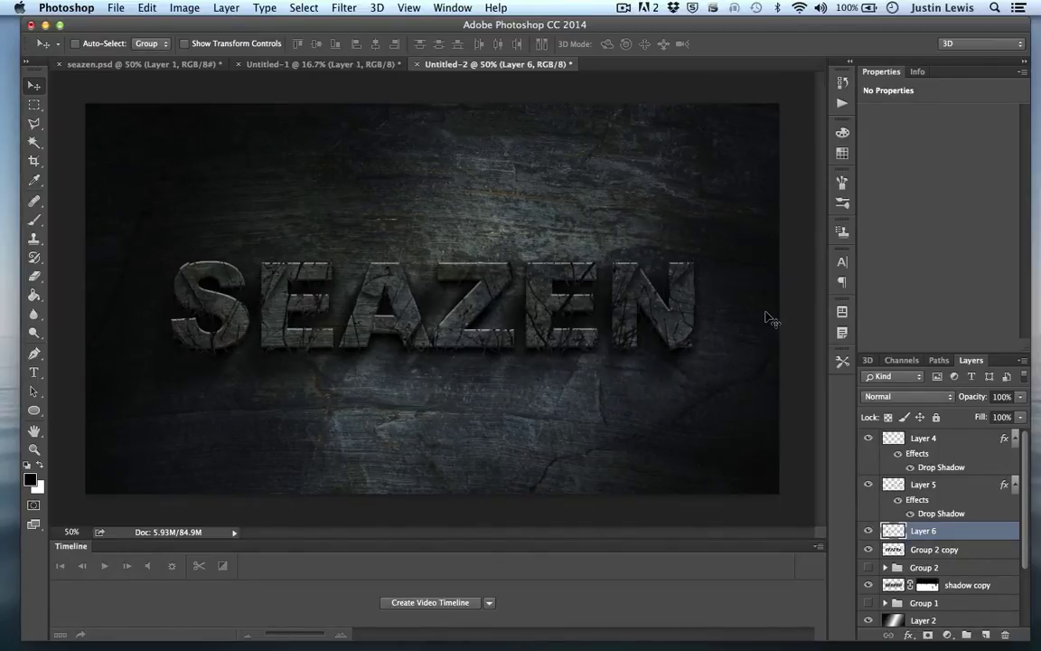
Step: Paste the copied Drop Shadow layer style onto Layer 6
{"action": "right_click", "coordinate": [970, 527]}
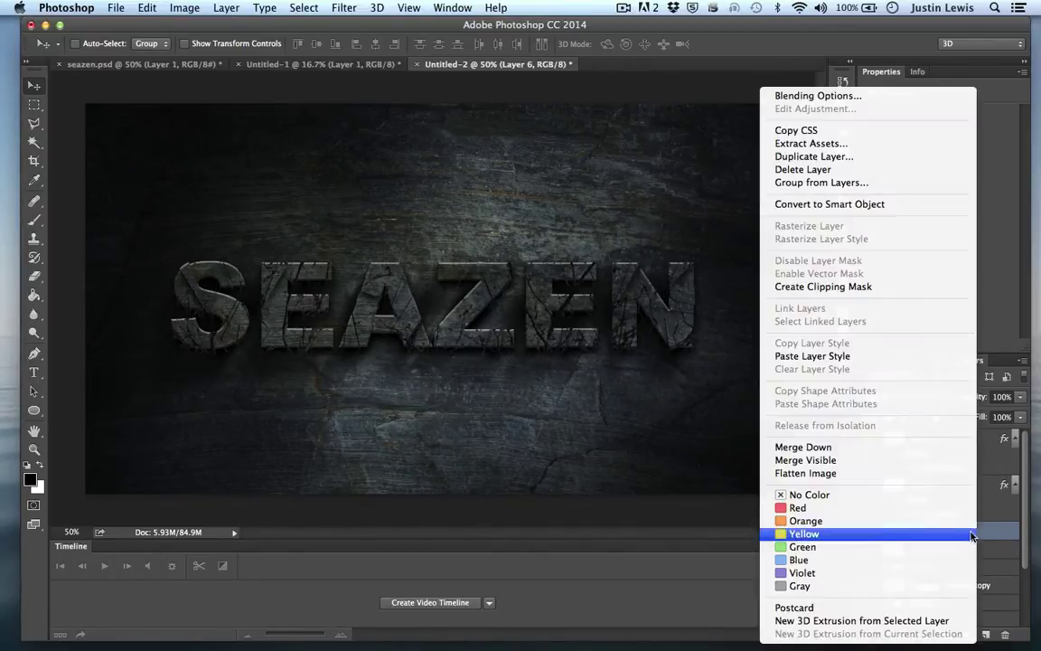
{"action": "left_click", "coordinate": [882, 357]}
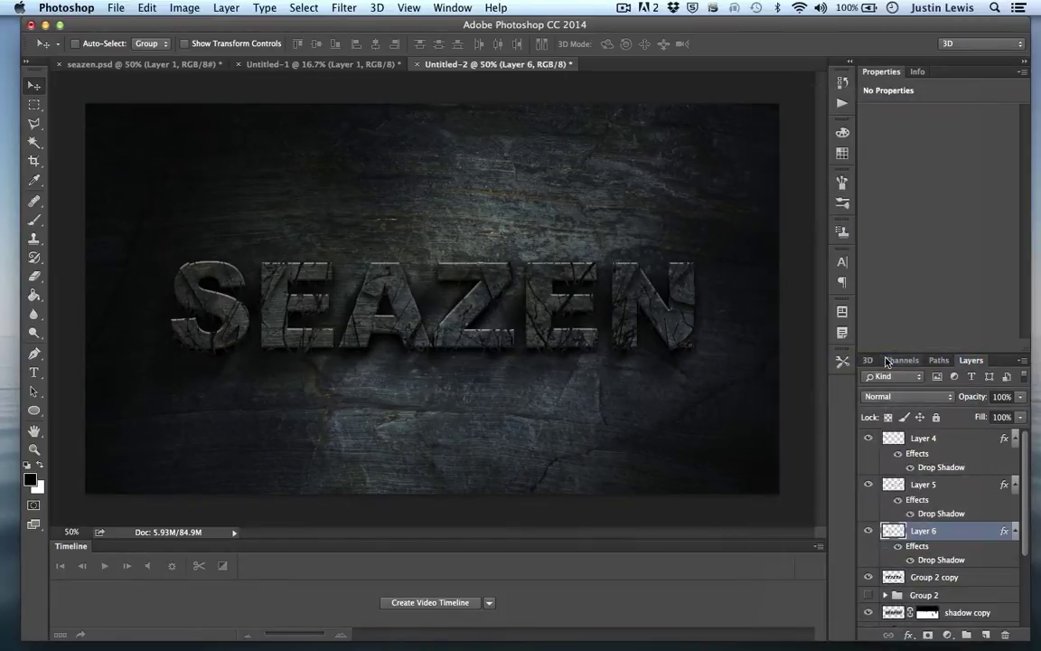
Step: On Group 2 copy, outline jagged spikes reaching down into the letters from above, S to N, with the Polygonal Lasso and close the selection
{"action": "left_click", "coordinate": [978, 581]}
{"action": "key", "text": "l"}
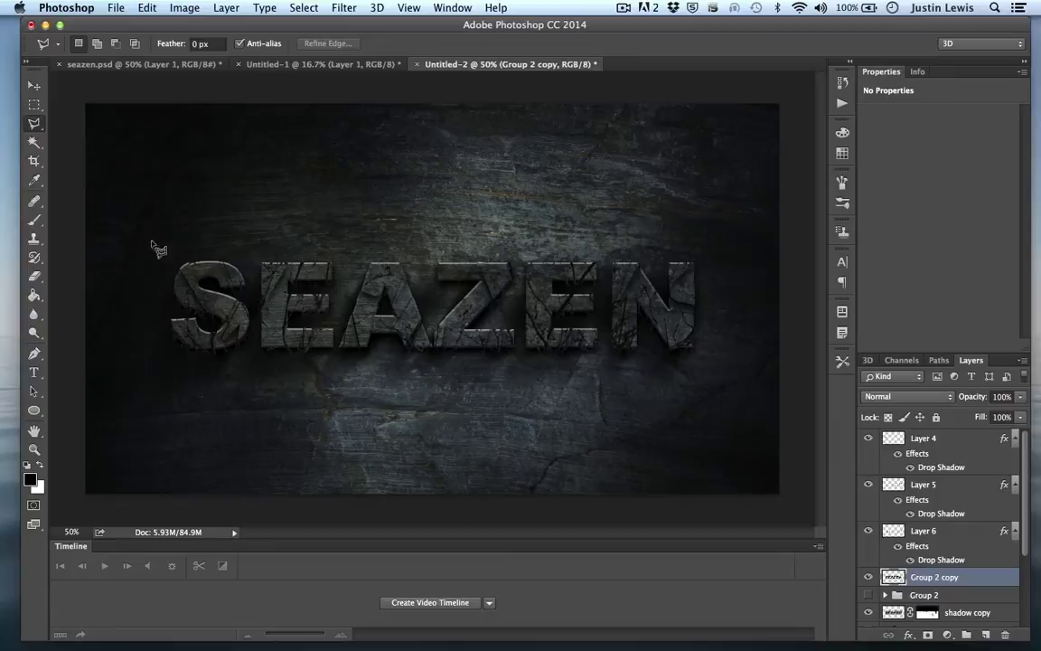
{"action": "left_click", "coordinate": [217, 228]}
{"action": "left_click", "coordinate": [214, 276]}
{"action": "left_click", "coordinate": [233, 222]}
{"action": "left_click", "coordinate": [297, 222]}
{"action": "left_click", "coordinate": [277, 315]}
{"action": "left_click", "coordinate": [302, 229]}
{"action": "left_click", "coordinate": [338, 222]}
{"action": "left_click", "coordinate": [340, 306]}
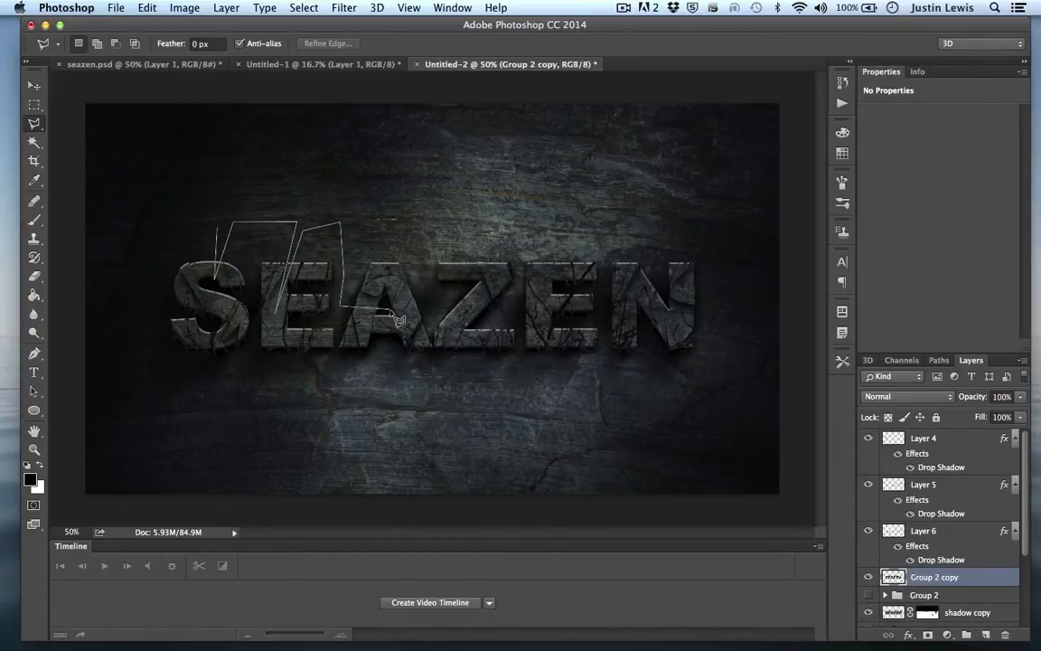
{"action": "left_click", "coordinate": [391, 313]}
{"action": "left_click", "coordinate": [354, 224]}
{"action": "left_click", "coordinate": [402, 209]}
{"action": "left_click", "coordinate": [400, 363]}
{"action": "left_click", "coordinate": [412, 239]}
{"action": "left_click", "coordinate": [451, 201]}
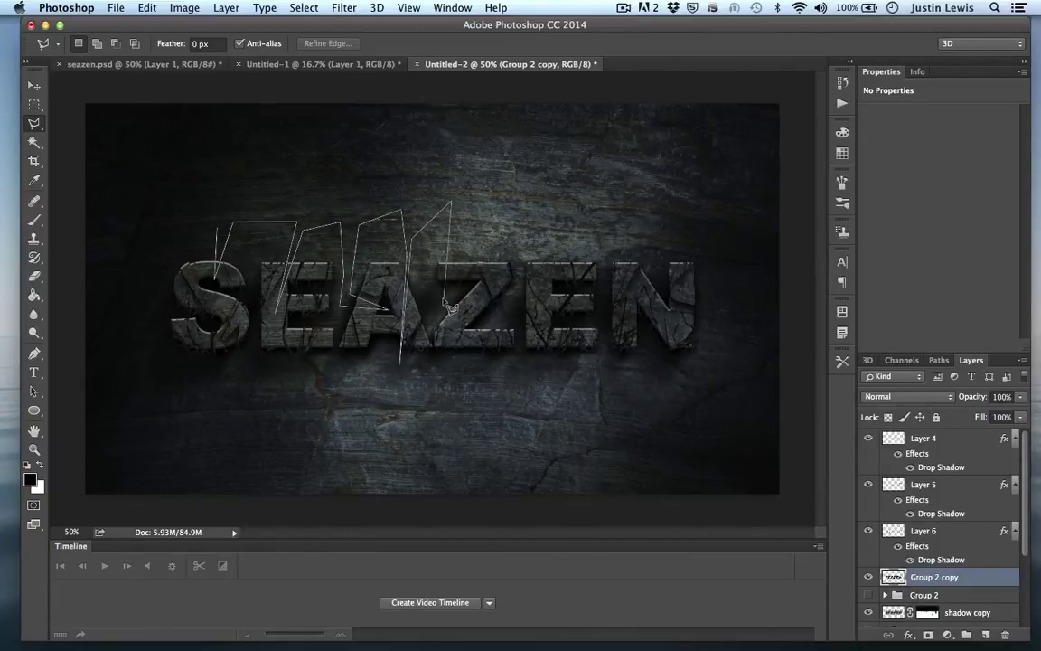
{"action": "left_click", "coordinate": [445, 299]}
{"action": "left_click", "coordinate": [494, 241]}
{"action": "left_click", "coordinate": [477, 313]}
{"action": "left_click", "coordinate": [507, 231]}
{"action": "left_click", "coordinate": [535, 232]}
{"action": "left_click", "coordinate": [513, 309]}
{"action": "left_click", "coordinate": [560, 231]}
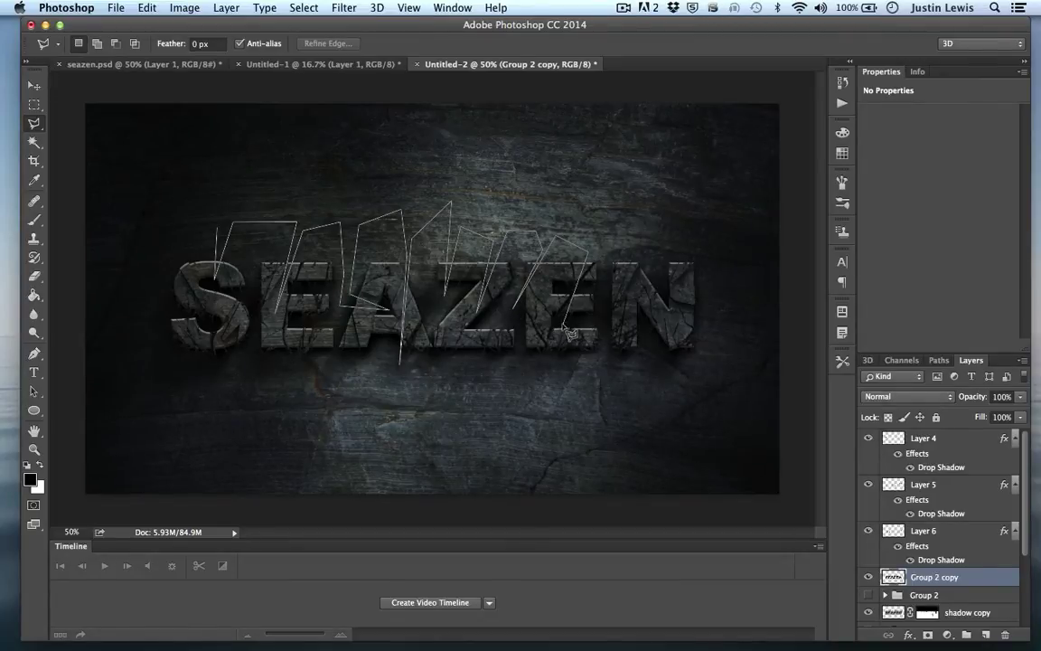
{"action": "left_click", "coordinate": [569, 317]}
{"action": "left_click", "coordinate": [601, 237]}
{"action": "left_click", "coordinate": [631, 231]}
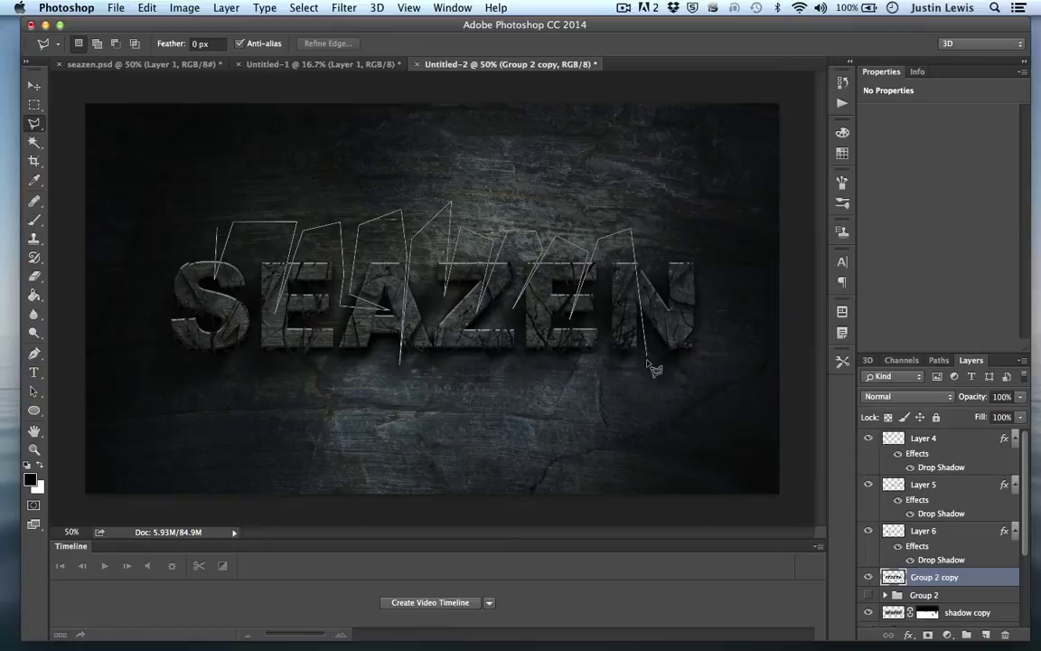
{"action": "left_click", "coordinate": [655, 248]}
{"action": "left_click", "coordinate": [747, 225]}
{"action": "left_click", "coordinate": [621, 150]}
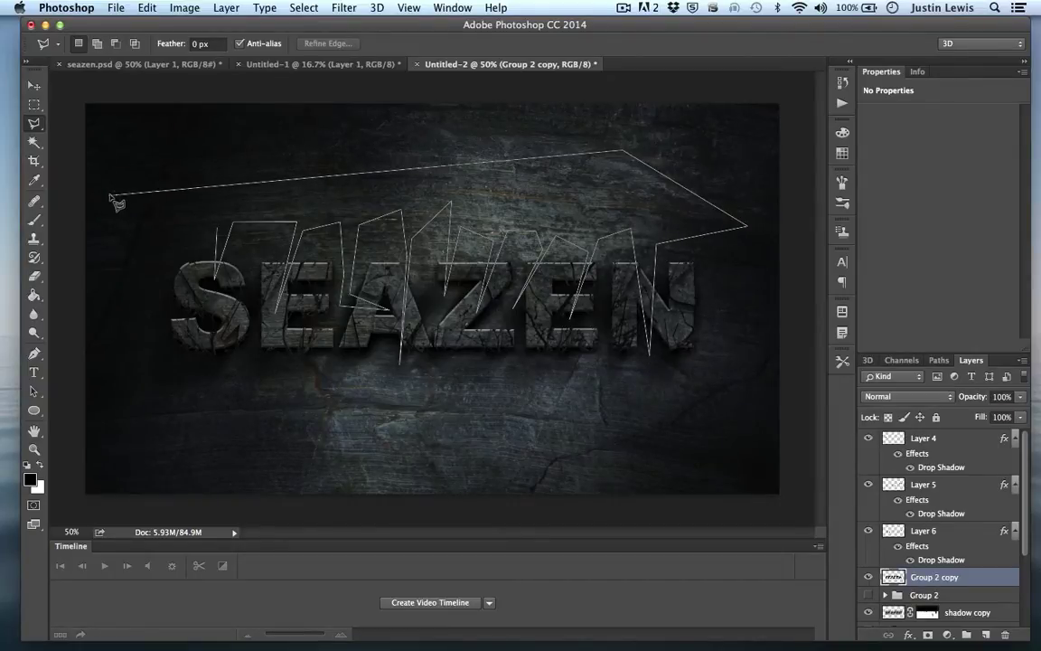
{"action": "left_click", "coordinate": [114, 195]}
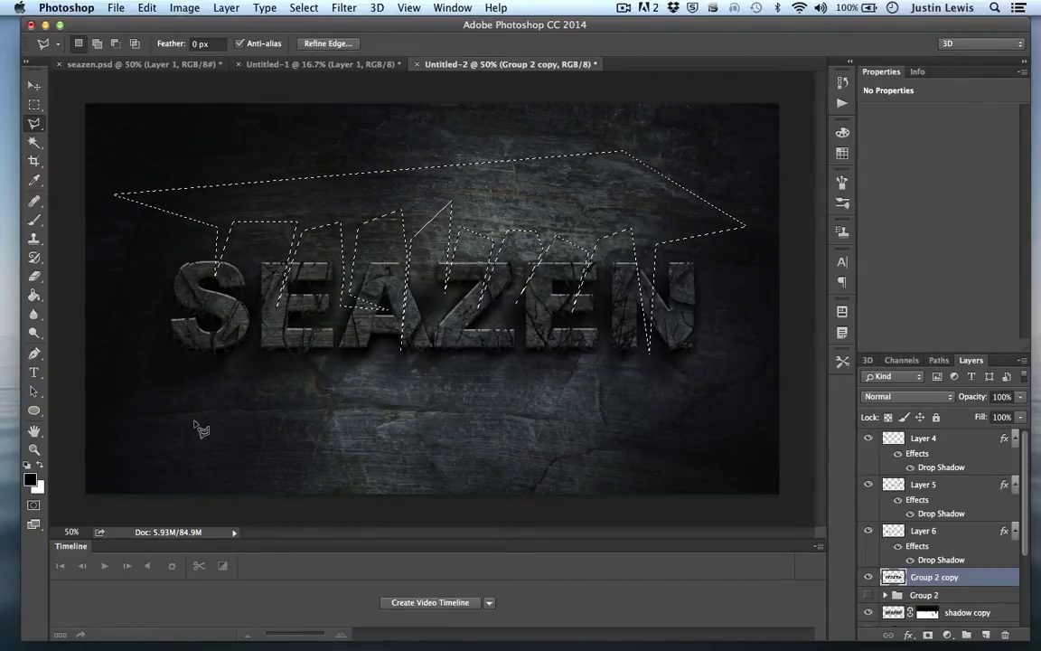
Step: Put the selected upper letter spikes on a new layer, nudged back into position, and paste the copied Drop Shadow layer style onto it
{"action": "key", "text": "super+c"}
{"action": "key", "text": "super+v"}
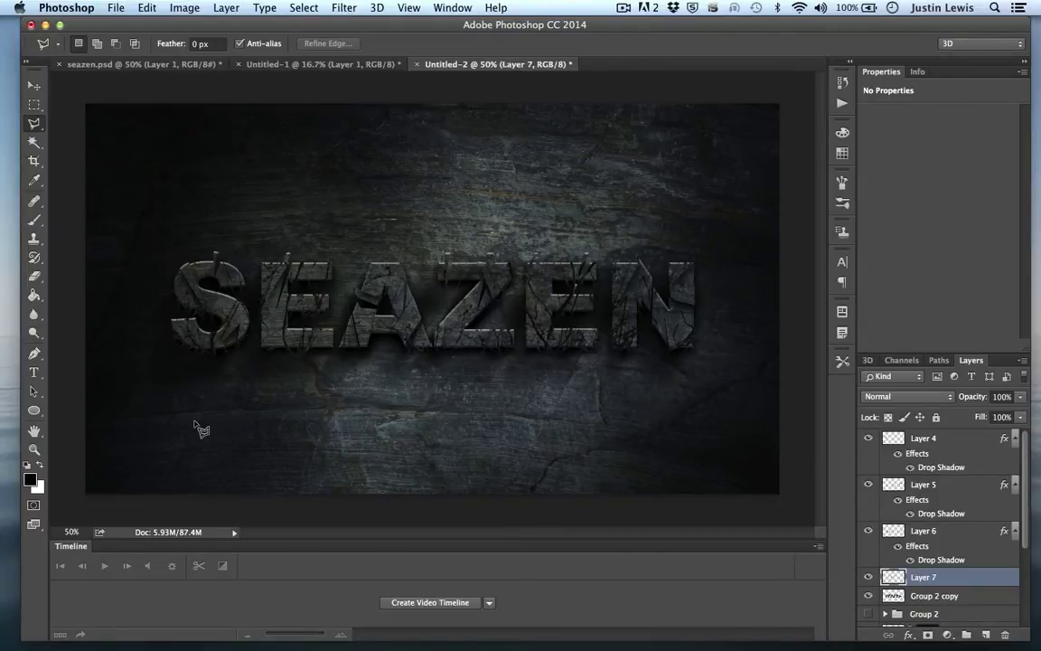
{"action": "key", "text": "v"}
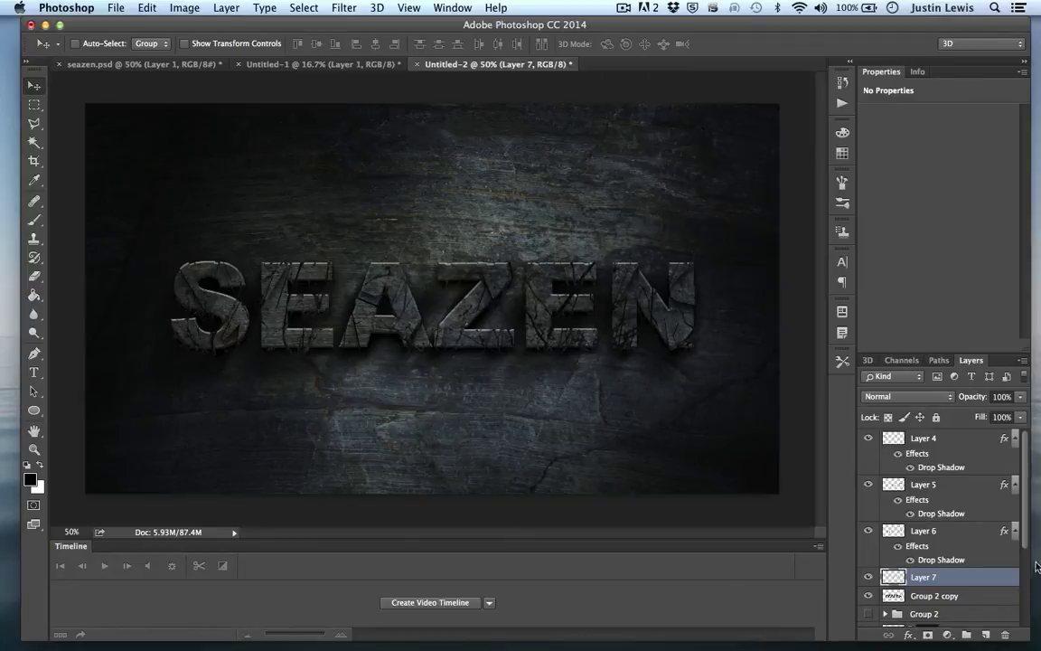
{"action": "right_click", "coordinate": [963, 585]}
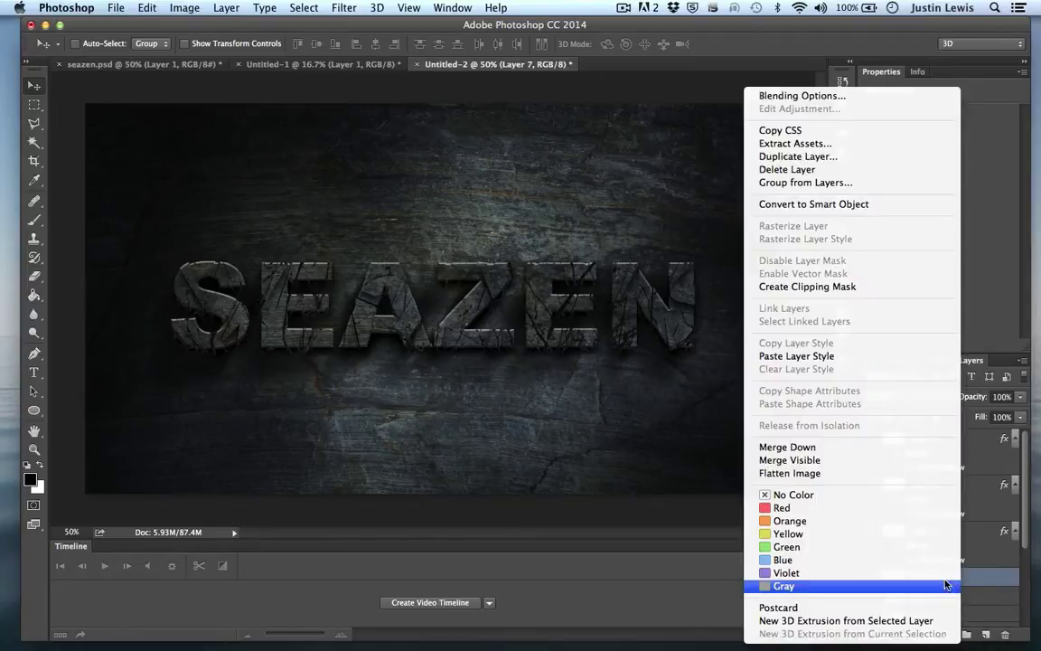
{"action": "left_click", "coordinate": [855, 354]}
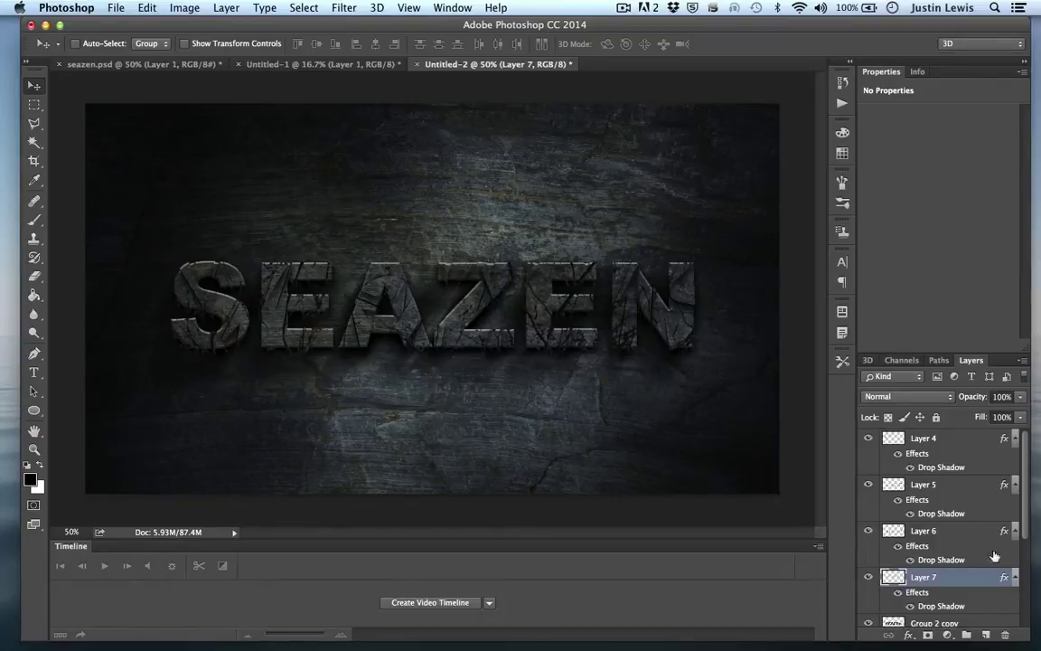
Step: Make Group 2 copy the active layer and switch to the Polygonal Lasso for outlining more letter pieces
{"action": "left_click_drag", "start_coordinate": [1026, 516], "coordinate": [1025, 534]}
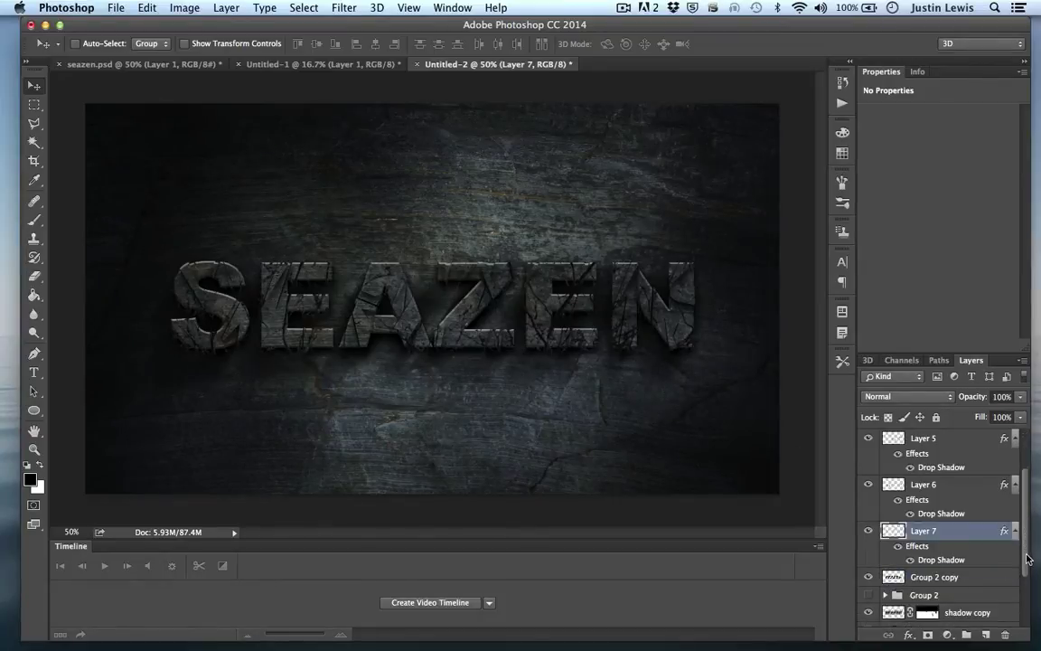
{"action": "scroll", "coordinate": [1027, 560], "scroll_direction": "down", "scroll_amount": 1}
{"action": "left_click", "coordinate": [987, 537]}
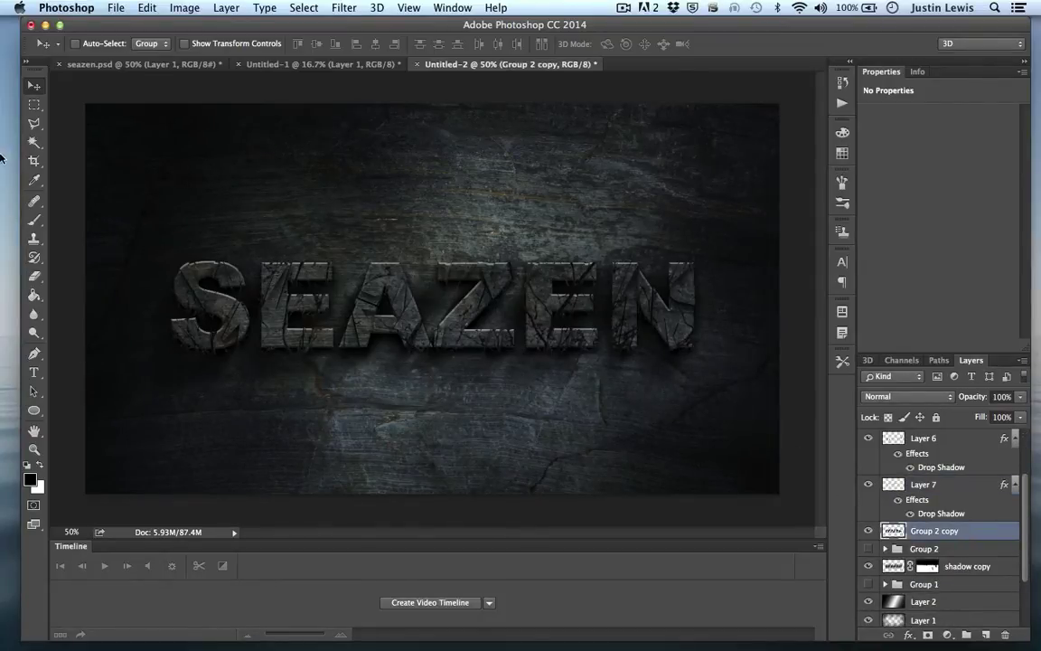
{"action": "left_click", "coordinate": [34, 123]}
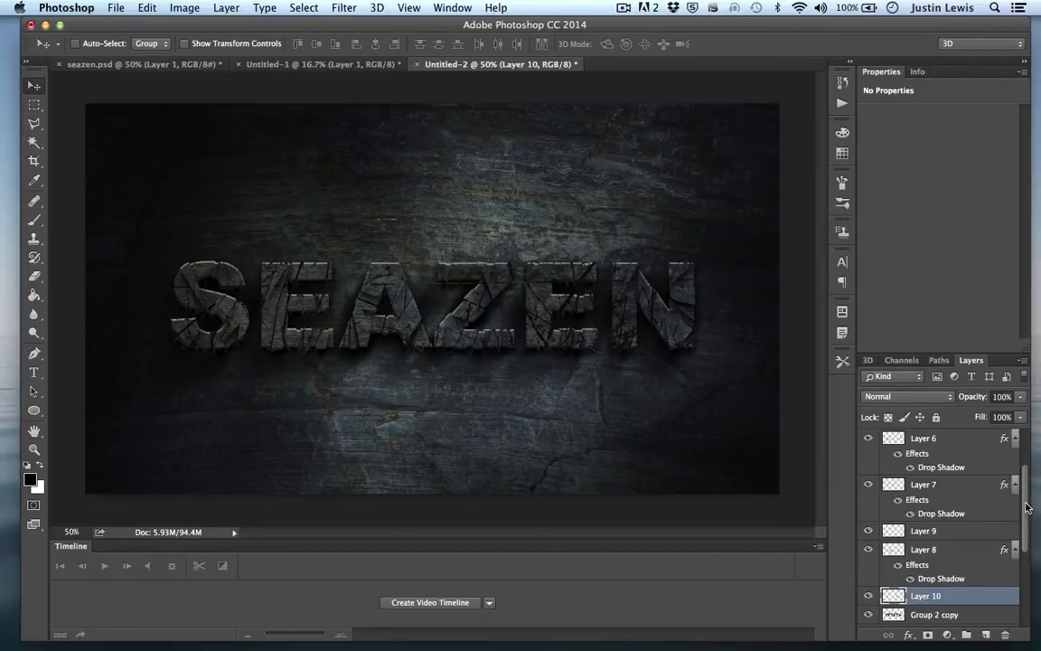
Step: Add a new empty layer above Layer 4 at the top of the layer stack
{"action": "scroll", "coordinate": [1026, 493], "scroll_direction": "up", "scroll_amount": 3}
{"action": "left_click", "coordinate": [952, 436]}
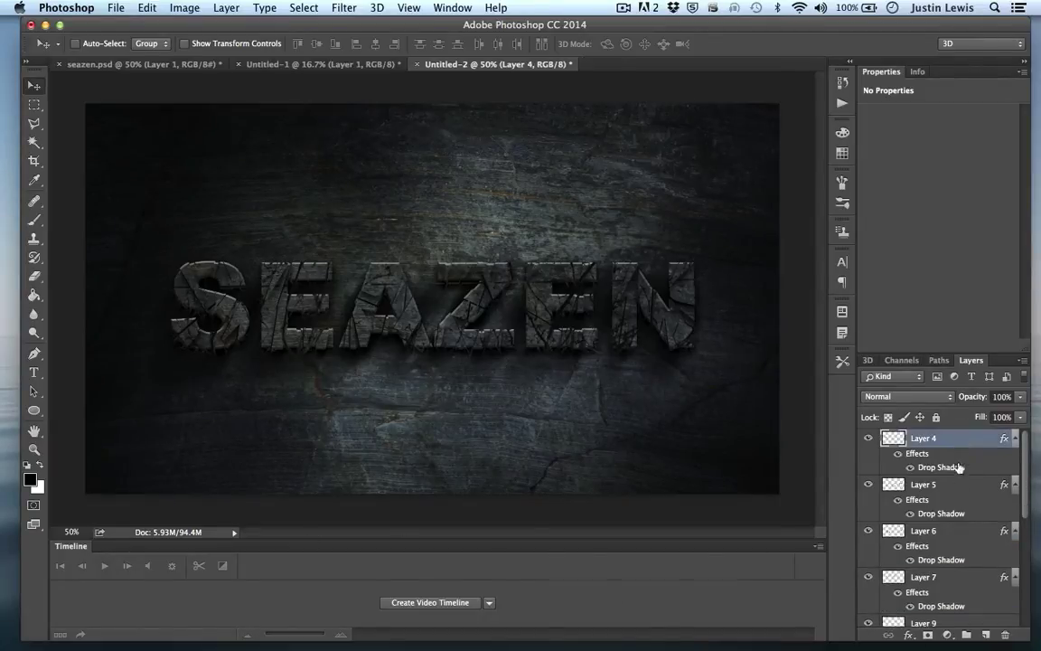
{"action": "left_click", "coordinate": [987, 635]}
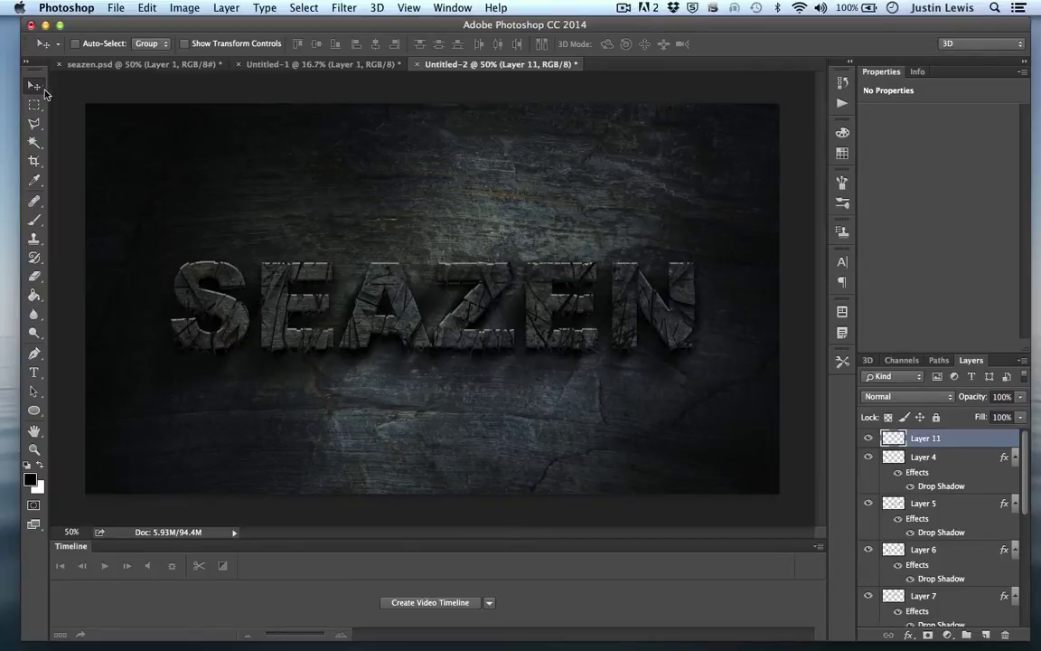
Step: Set up the Brush with the 39 px spatter tip enlarged to 118 px
{"action": "left_click", "coordinate": [34, 220]}
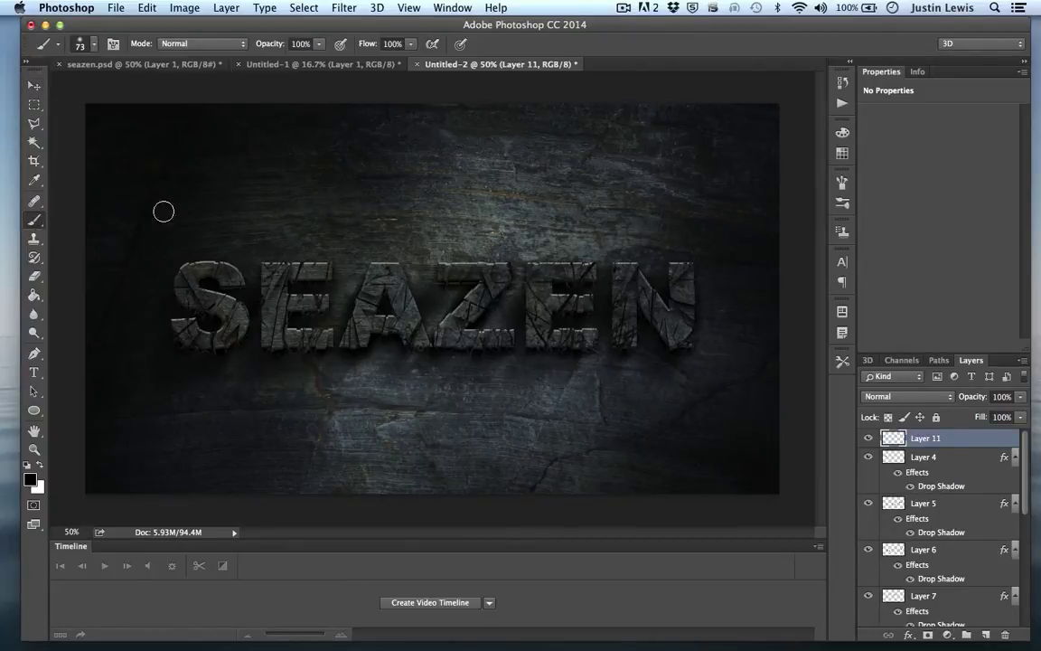
{"action": "right_click", "coordinate": [162, 217]}
{"action": "mouse_move", "coordinate": [192, 236]}
{"action": "left_mouse_down"}
{"action": "mouse_move", "coordinate": [185, 162]}
{"action": "mouse_move", "coordinate": [194, 200]}
{"action": "left_mouse_up"}
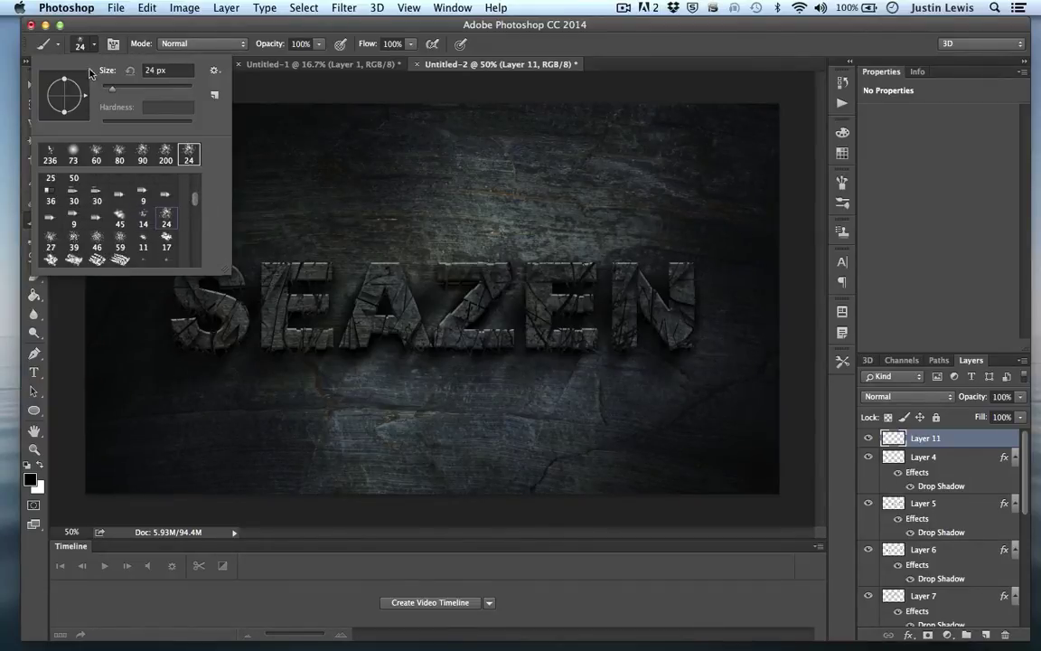
{"action": "left_click_drag", "start_coordinate": [140, 90], "coordinate": [158, 89]}
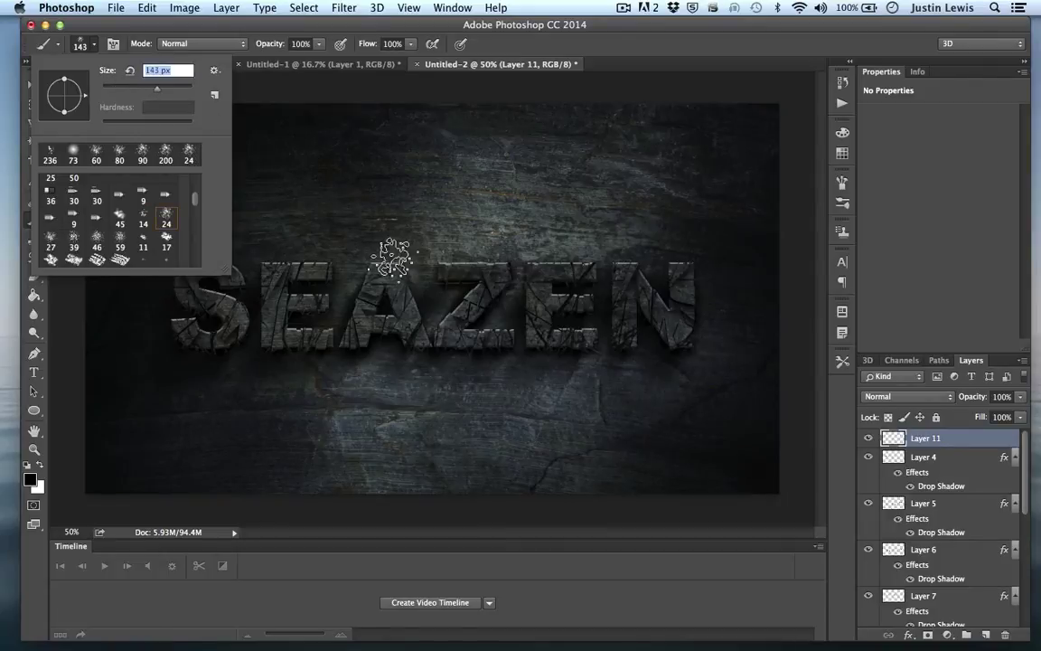
{"action": "left_click", "coordinate": [74, 240]}
{"action": "left_click_drag", "start_coordinate": [132, 87], "coordinate": [145, 88]}
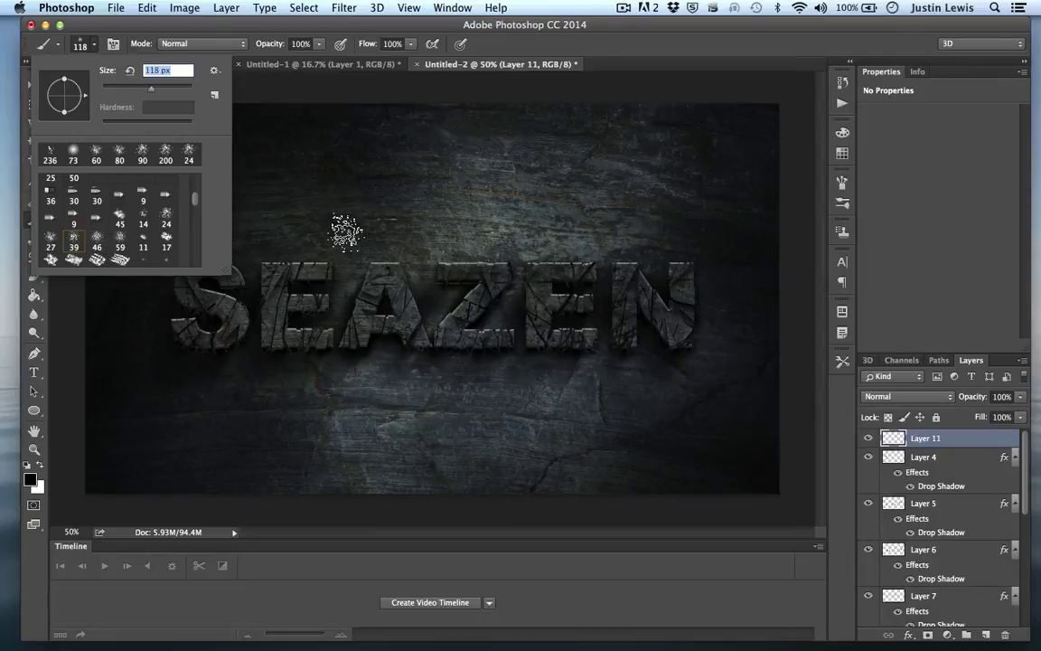
{"action": "left_click", "coordinate": [264, 27]}
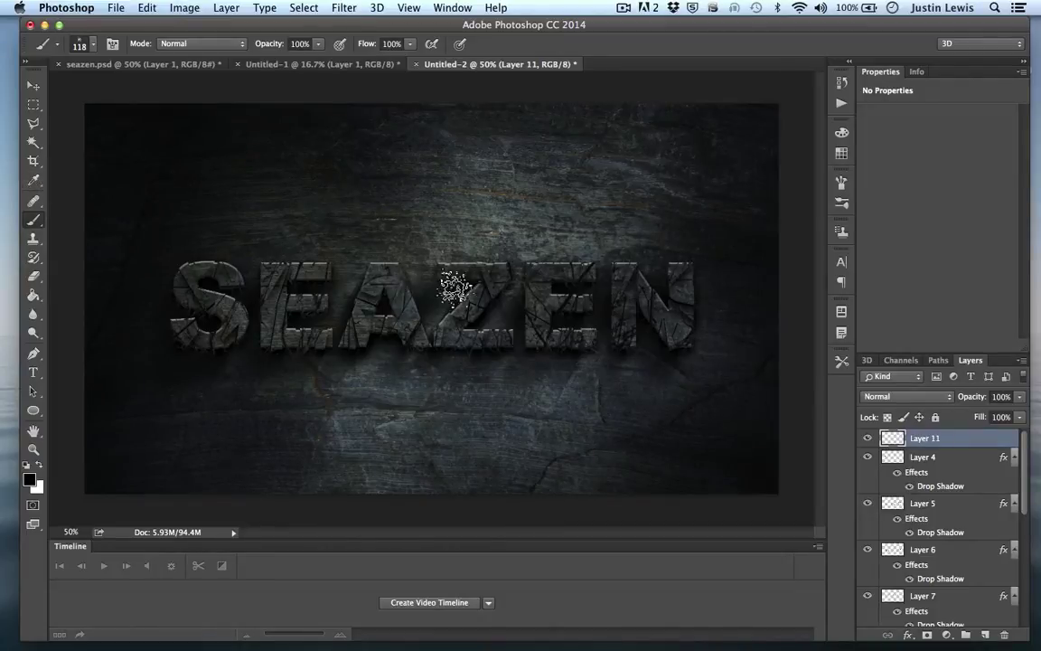
Step: Sample a stone colour from just above the Z as the foreground colour and inspect it in the Color Picker
{"action": "key", "text": "i"}
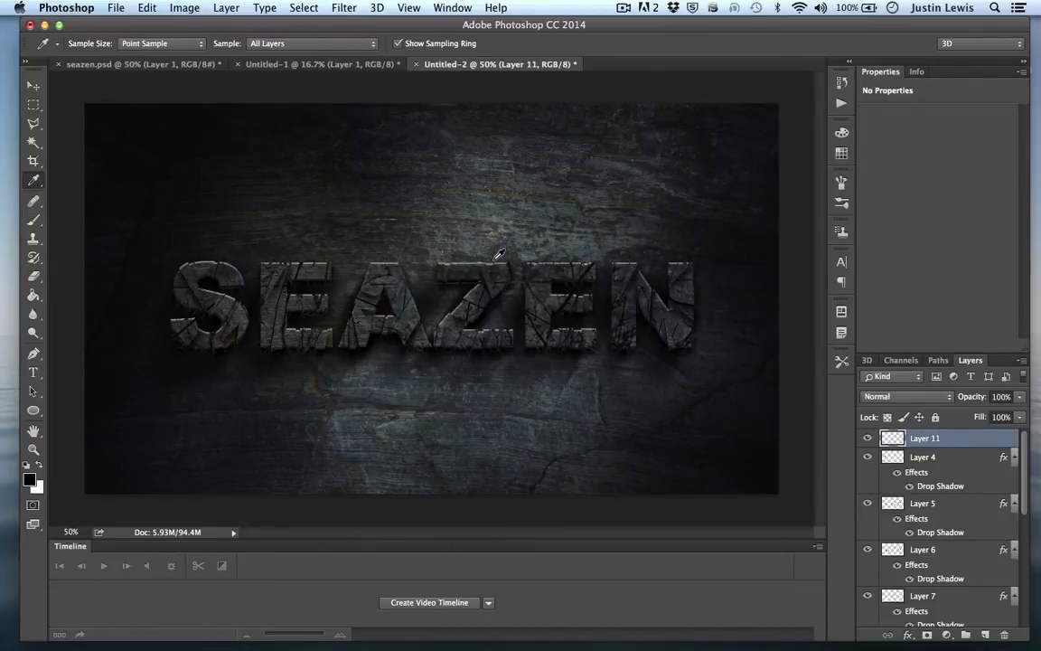
{"action": "left_click", "coordinate": [448, 251]}
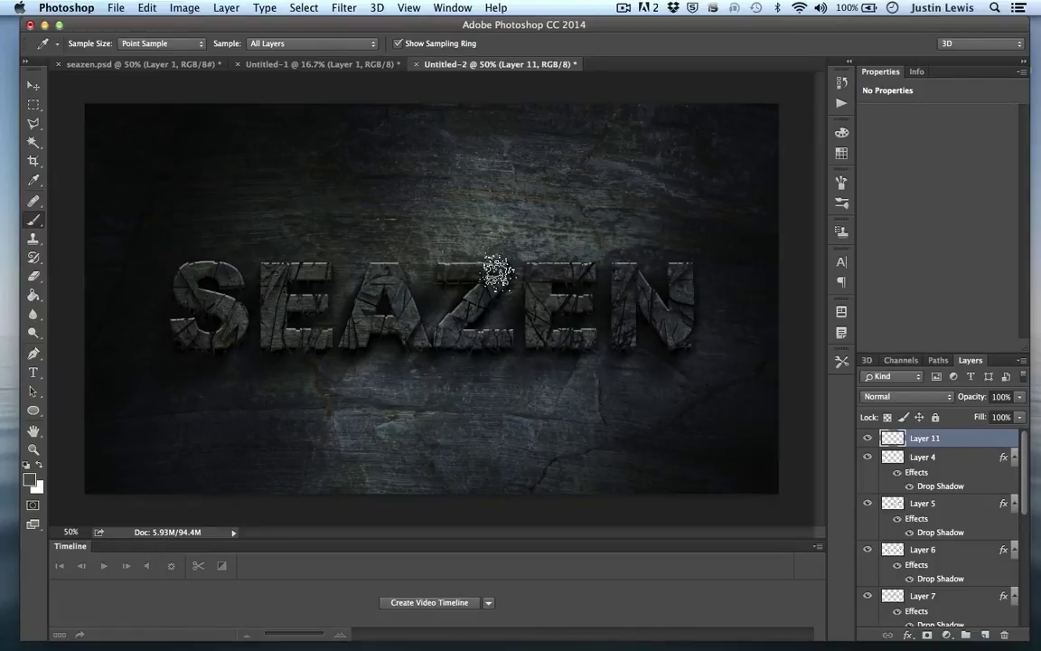
{"action": "key", "text": "b"}
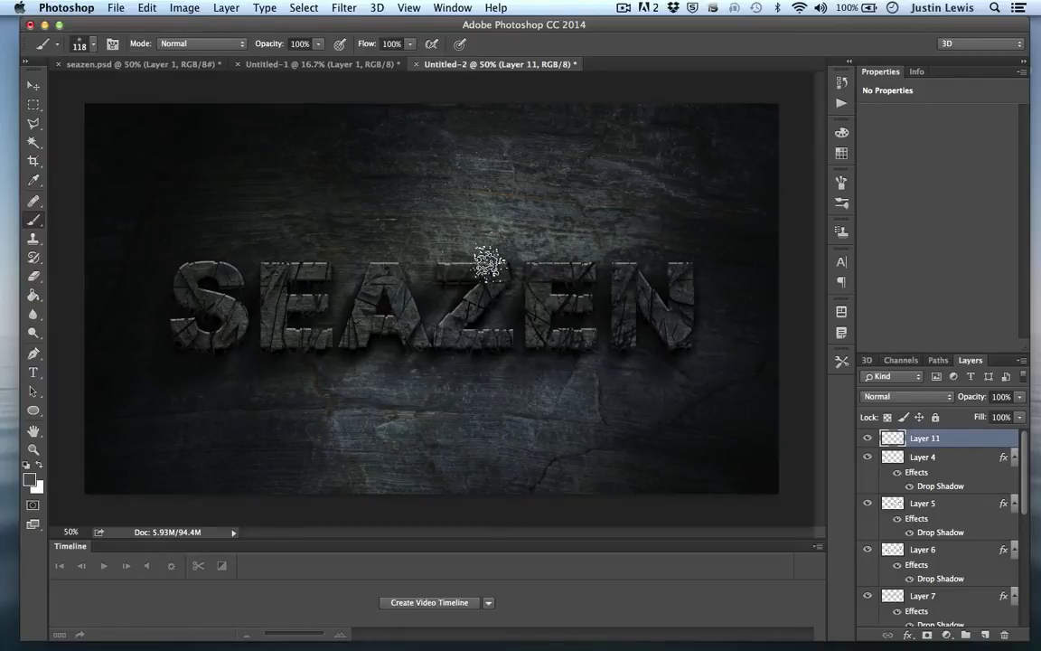
{"action": "left_click", "coordinate": [30, 479]}
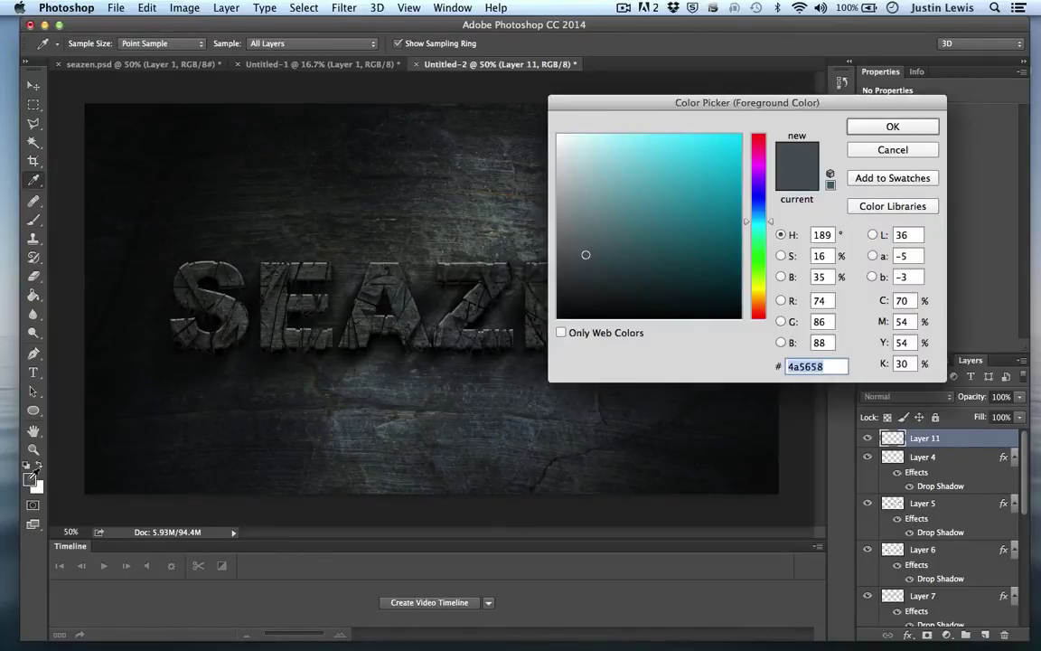
{"action": "left_click", "coordinate": [882, 151]}
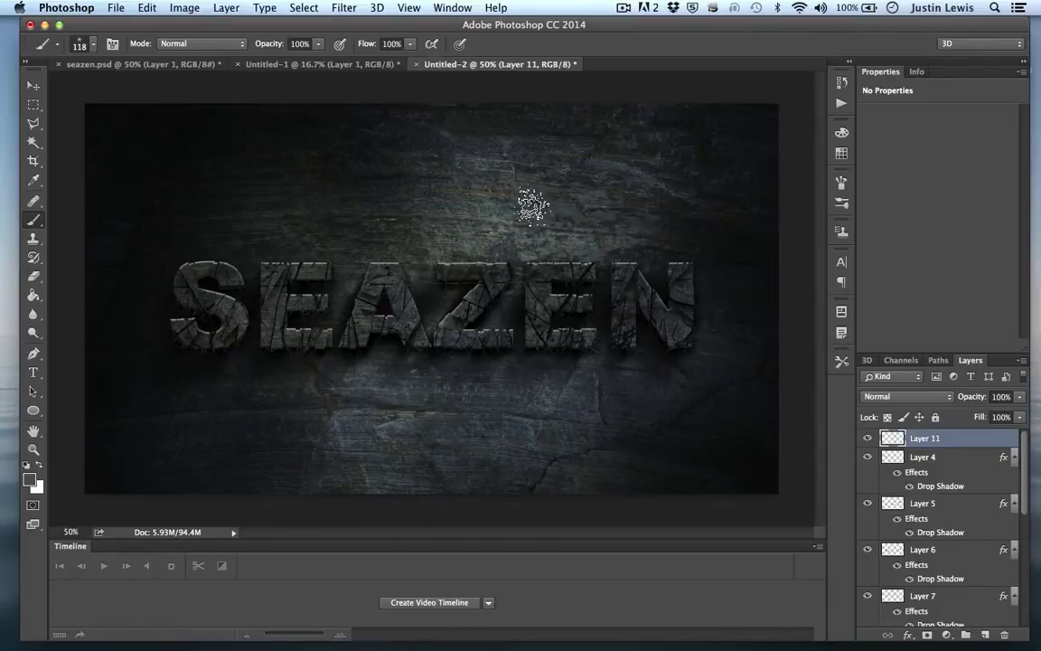
Step: Paint spatter dabs on Layer 11 over the upper edges around the A and Z, resampling nearby stone colours with the Eyedropper
{"action": "key", "text": "i"}
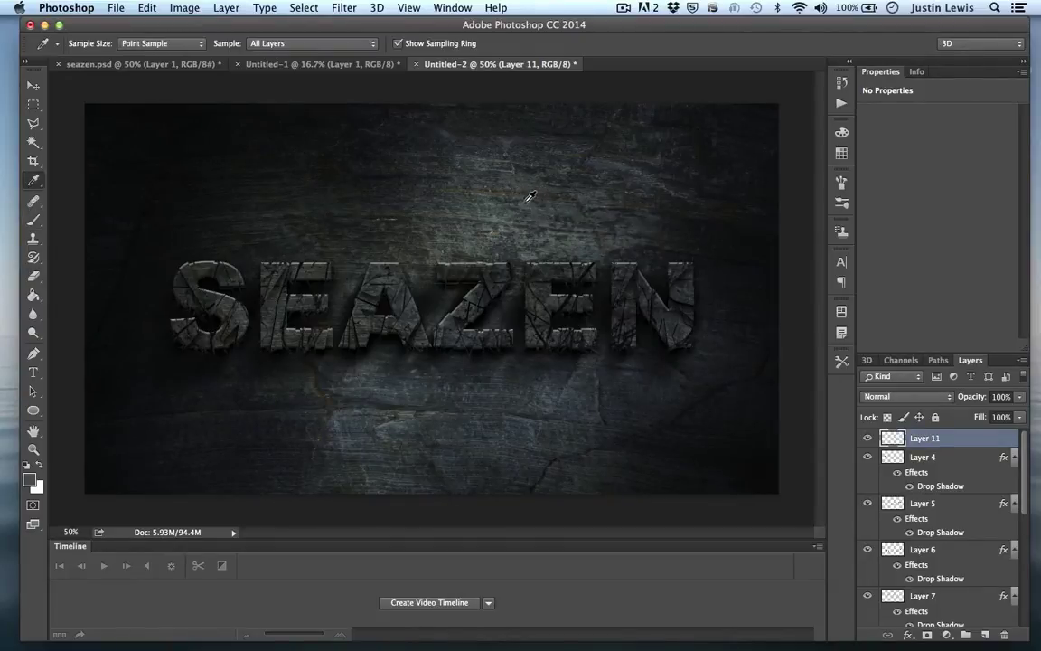
{"action": "left_click", "coordinate": [523, 188]}
{"action": "key", "text": "b"}
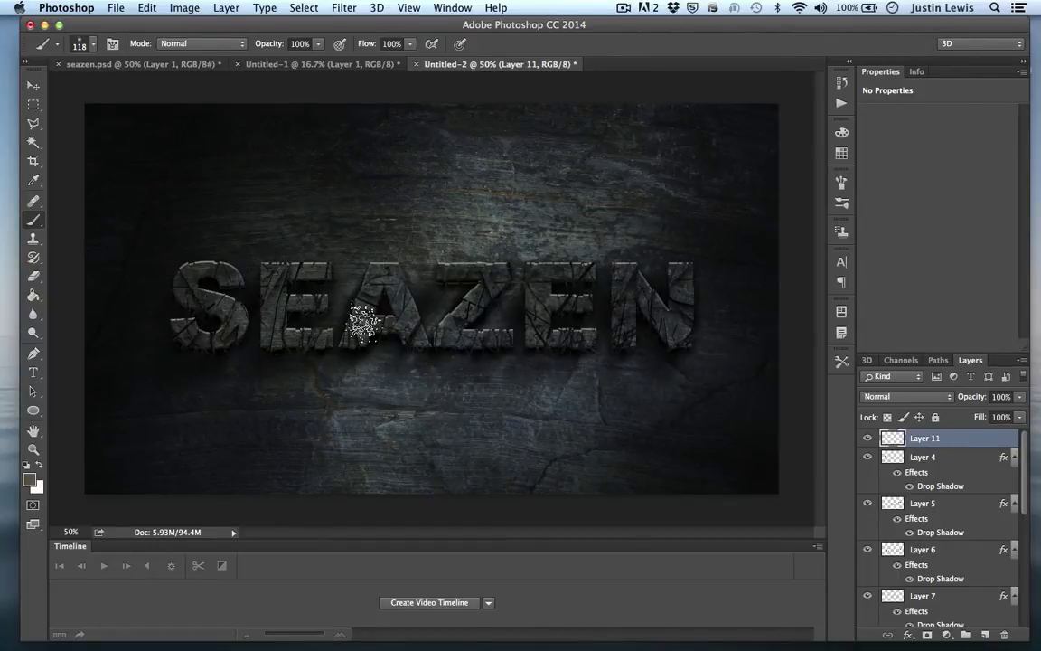
{"action": "key", "text": "i"}
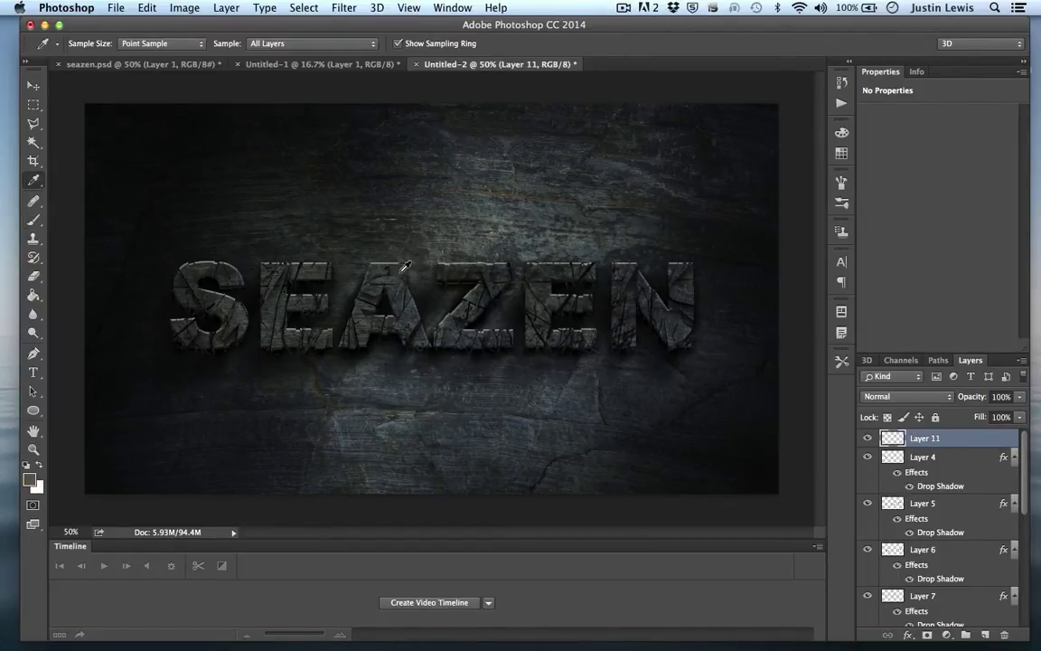
{"action": "left_click", "coordinate": [357, 242]}
{"action": "left_click", "coordinate": [357, 242]}
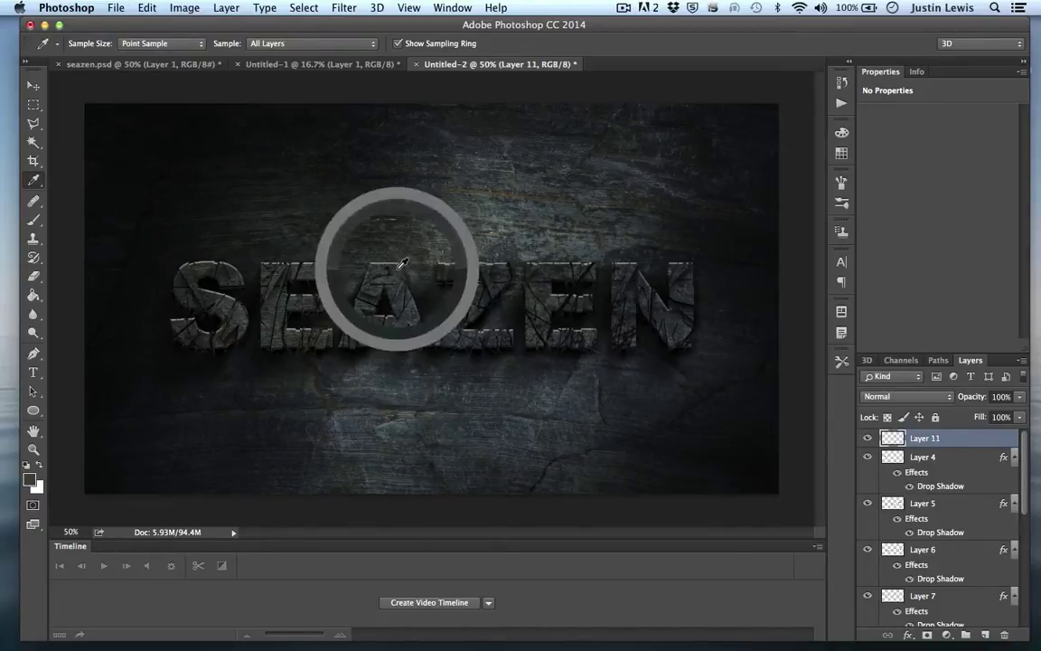
{"action": "key", "text": "b"}
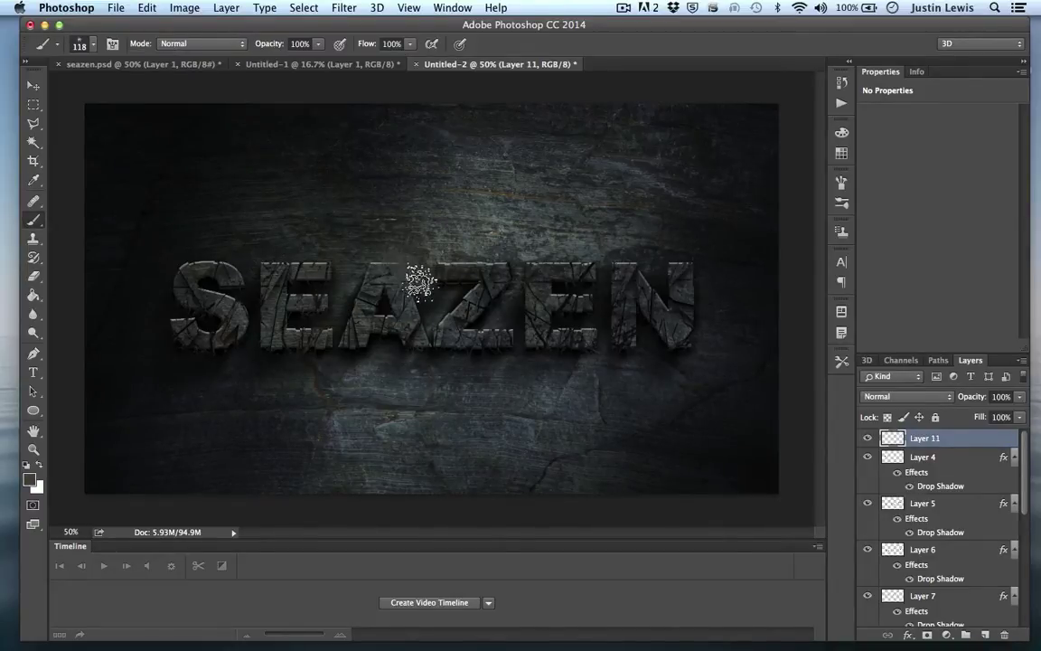
{"action": "key", "text": "i"}
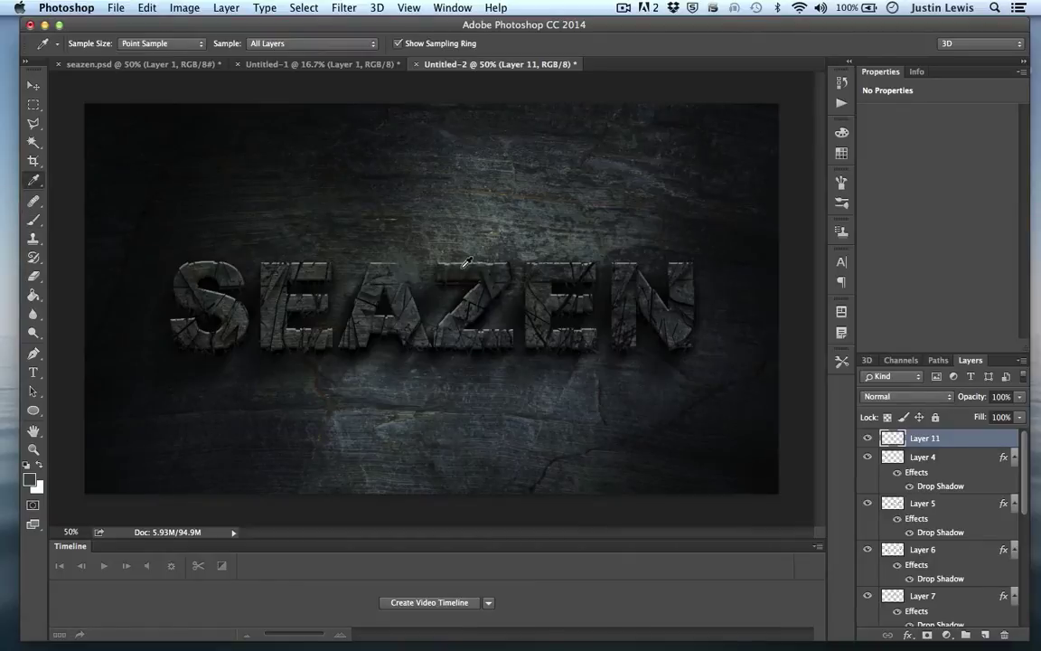
{"action": "left_click", "coordinate": [409, 243]}
{"action": "key", "text": "b"}
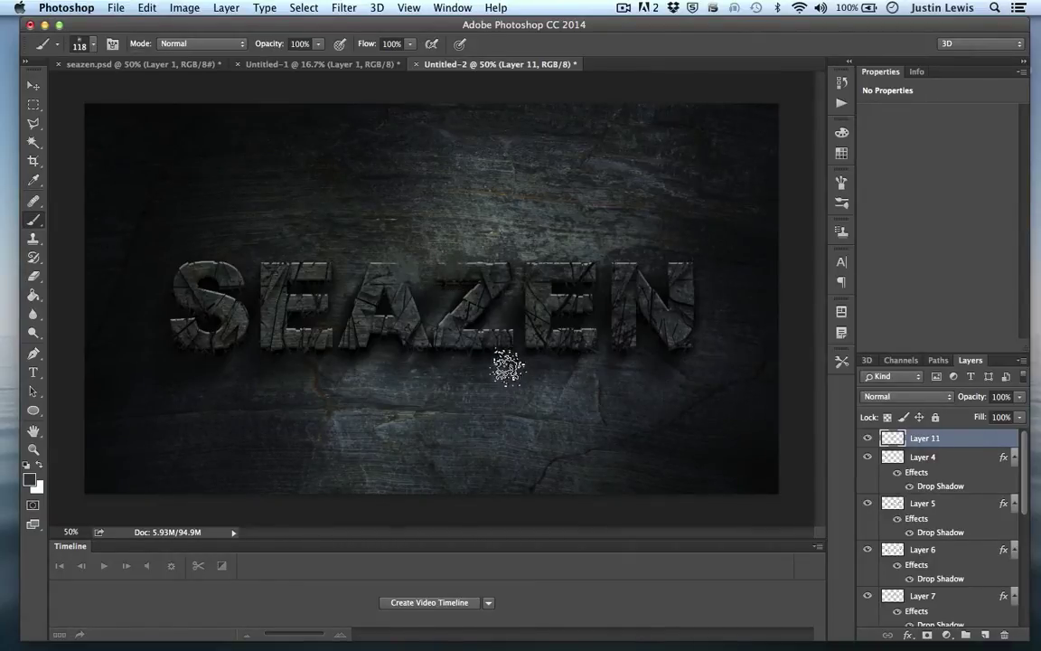
Step: Dab spatter over the upper edges of the second E and the N, sampling the surrounding stone colour for each
{"action": "key", "text": "i"}
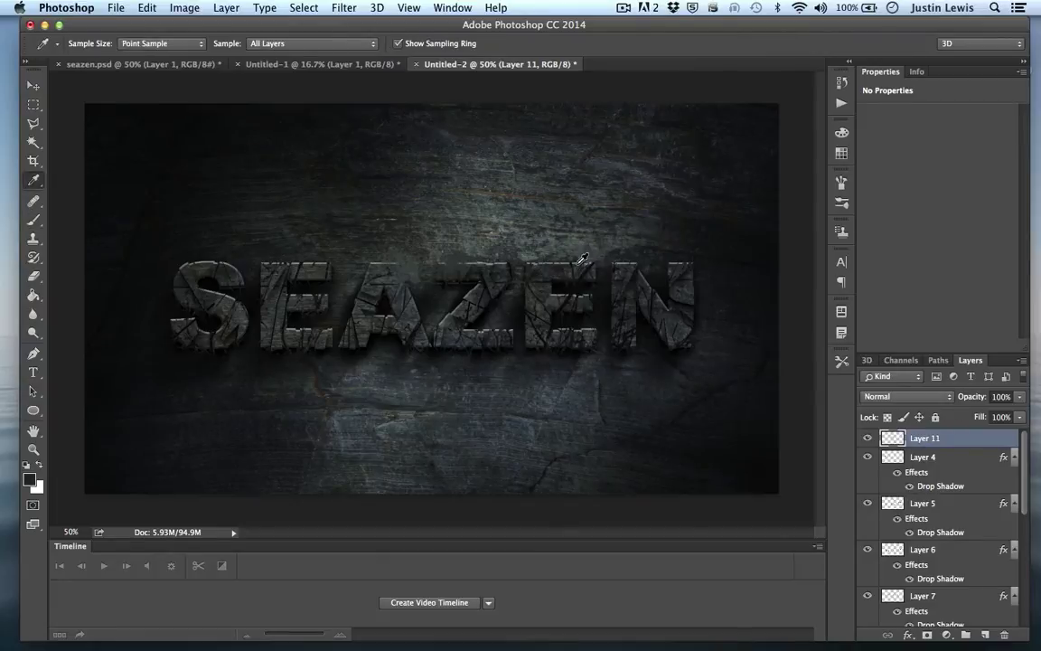
{"action": "key", "text": "b"}
{"action": "left_click", "coordinate": [582, 265]}
{"action": "key", "text": "i"}
{"action": "key", "text": "b"}
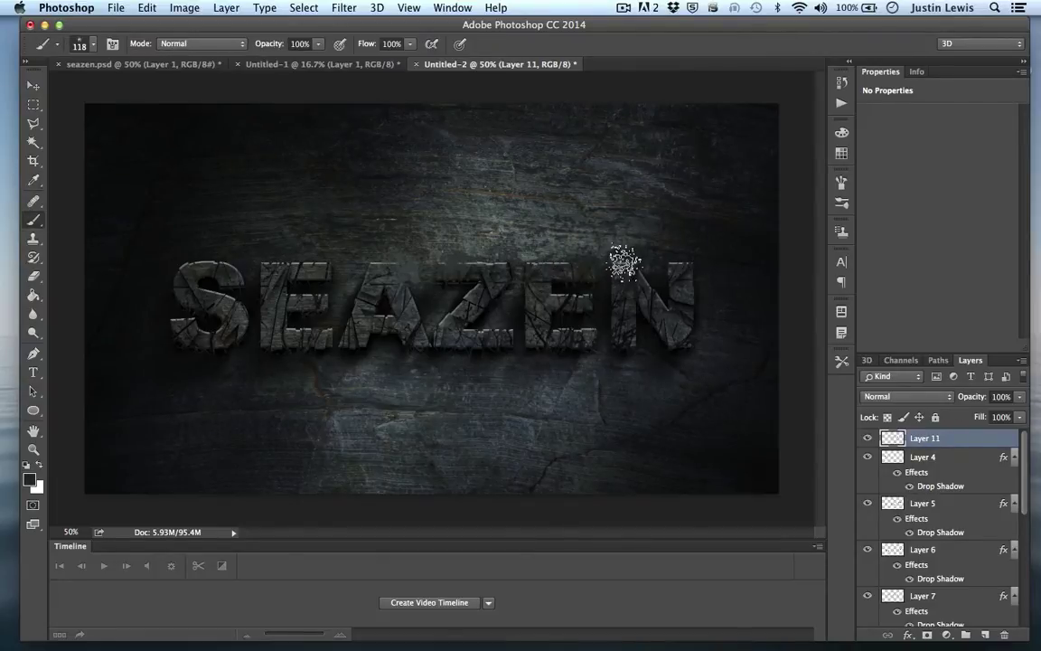
{"action": "key", "text": "i"}
{"action": "left_click", "coordinate": [614, 240]}
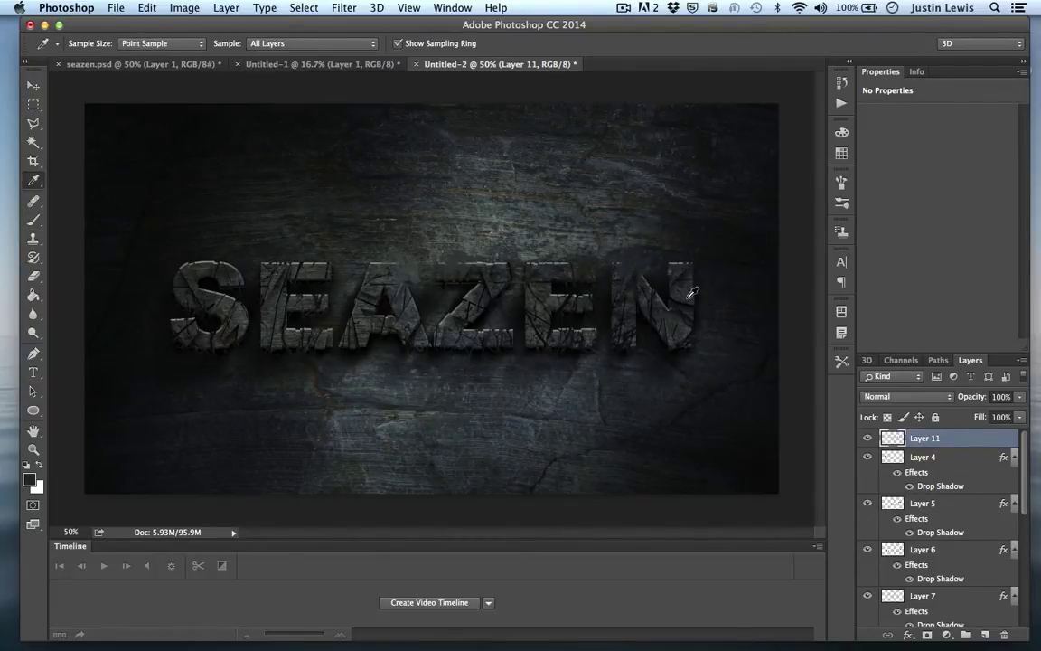
{"action": "key", "text": "b"}
Step: Dab spatter over the lower edges of the N, second E and Z, using colours sampled from the stone nearby
{"action": "key", "text": "i"}
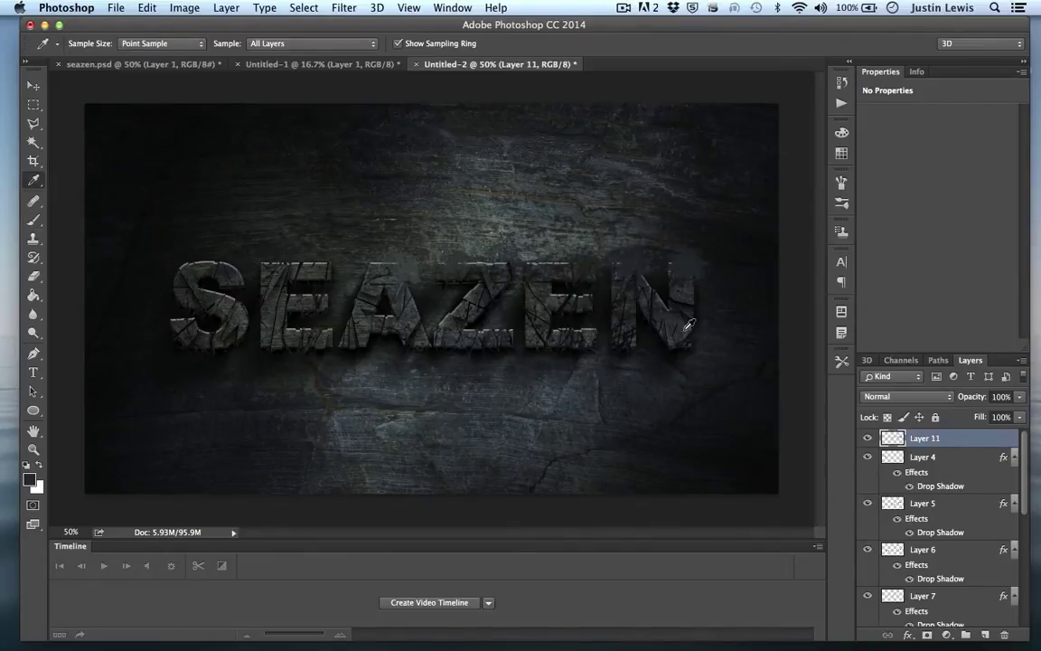
{"action": "key", "text": "b"}
{"action": "left_click", "coordinate": [693, 341]}
{"action": "key", "text": "i"}
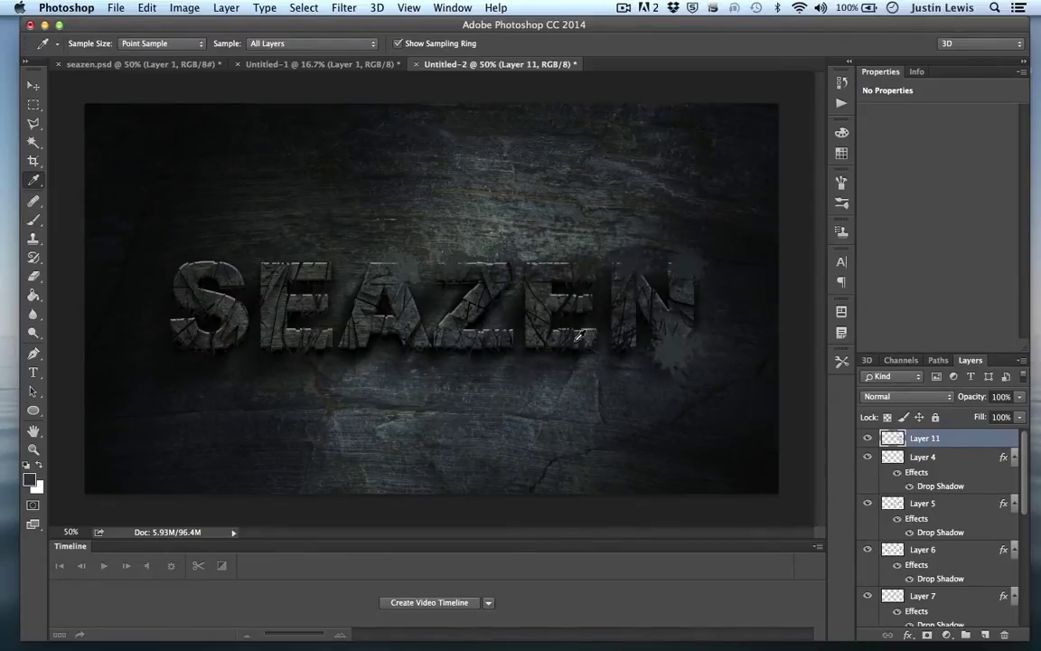
{"action": "left_click", "coordinate": [576, 340], "text": "alt"}
{"action": "left_click", "coordinate": [572, 344]}
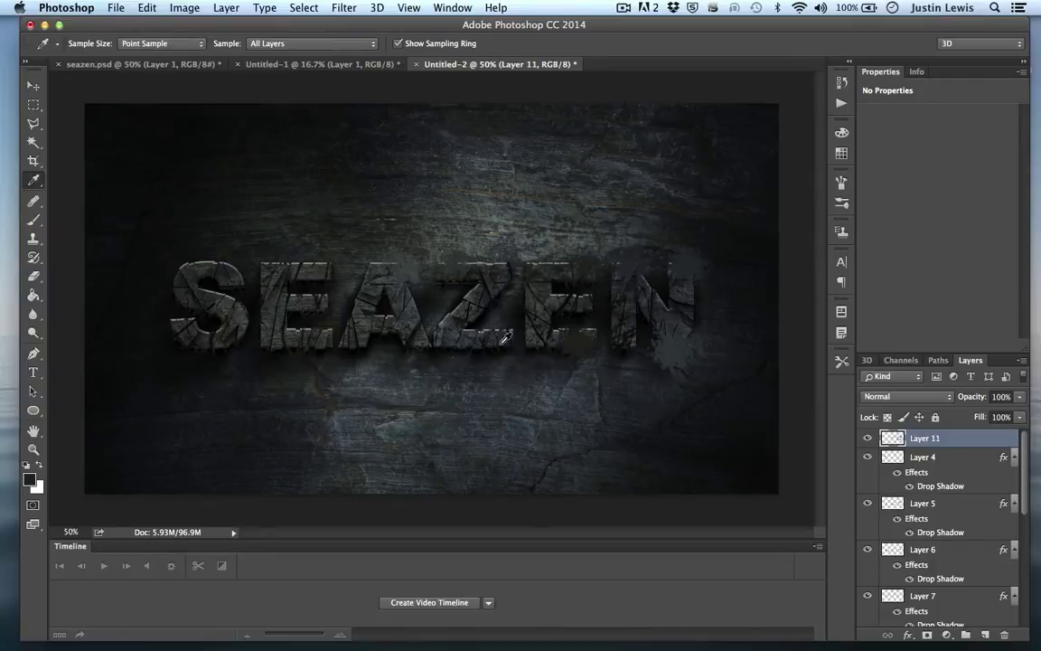
{"action": "left_click", "coordinate": [449, 307]}
{"action": "key", "text": "b"}
{"action": "left_click", "coordinate": [449, 313]}
Step: Dab spatter over the lower edges of the A and the first E, resampling the brush colour between dabs
{"action": "key", "text": "i"}
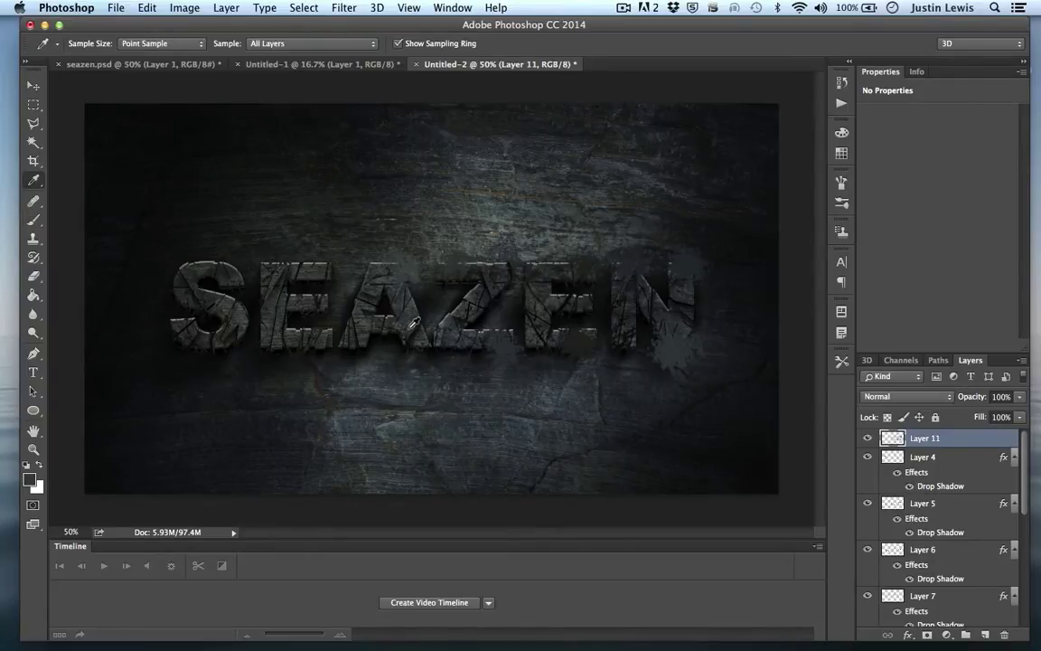
{"action": "key", "text": "b"}
{"action": "key", "text": "i"}
{"action": "left_click", "coordinate": [327, 307]}
{"action": "key", "text": "b"}
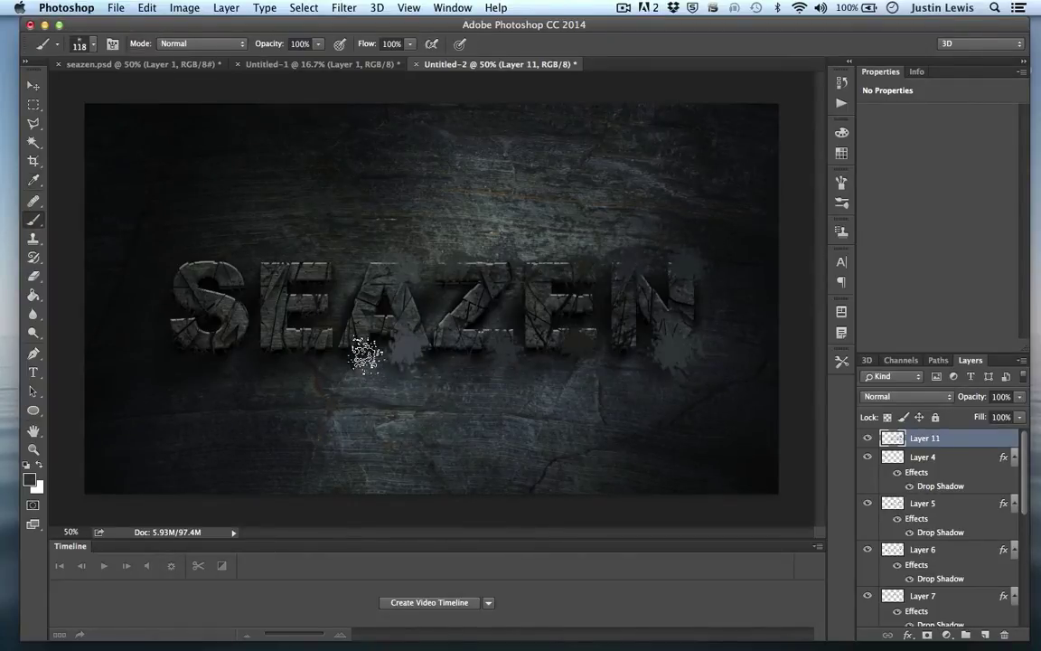
{"action": "key", "text": "i"}
{"action": "left_click", "coordinate": [282, 306]}
{"action": "key", "text": "b"}
{"action": "left_click", "coordinate": [283, 310]}
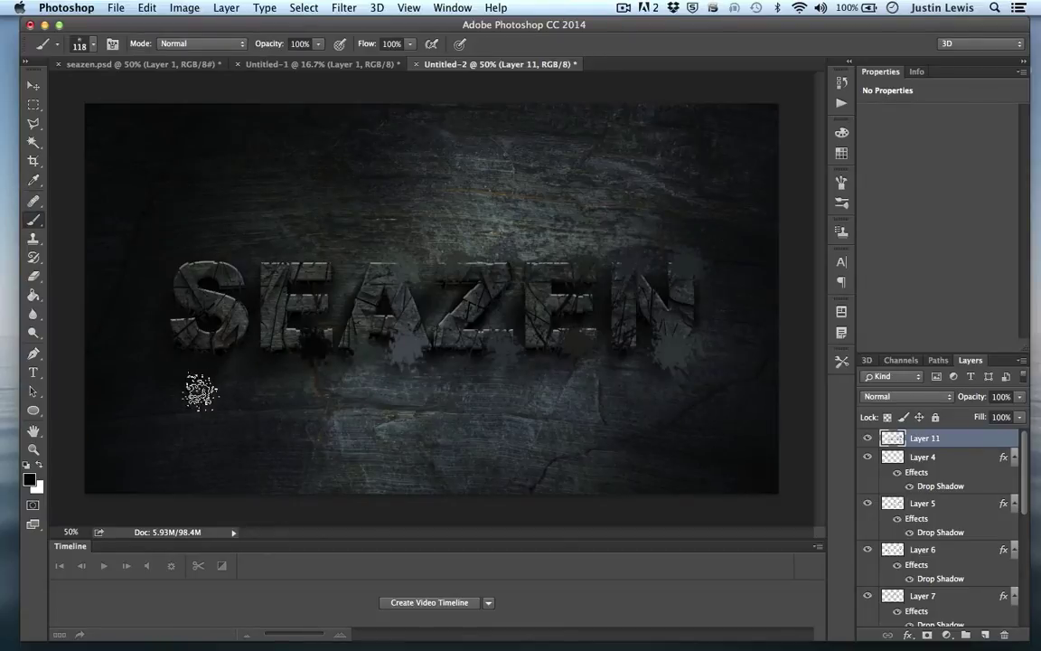
Step: Dab spatter over the lower and upper edges of the S, resampling the surrounding stone colour for each dab
{"action": "key", "text": "i"}
{"action": "key", "text": "b"}
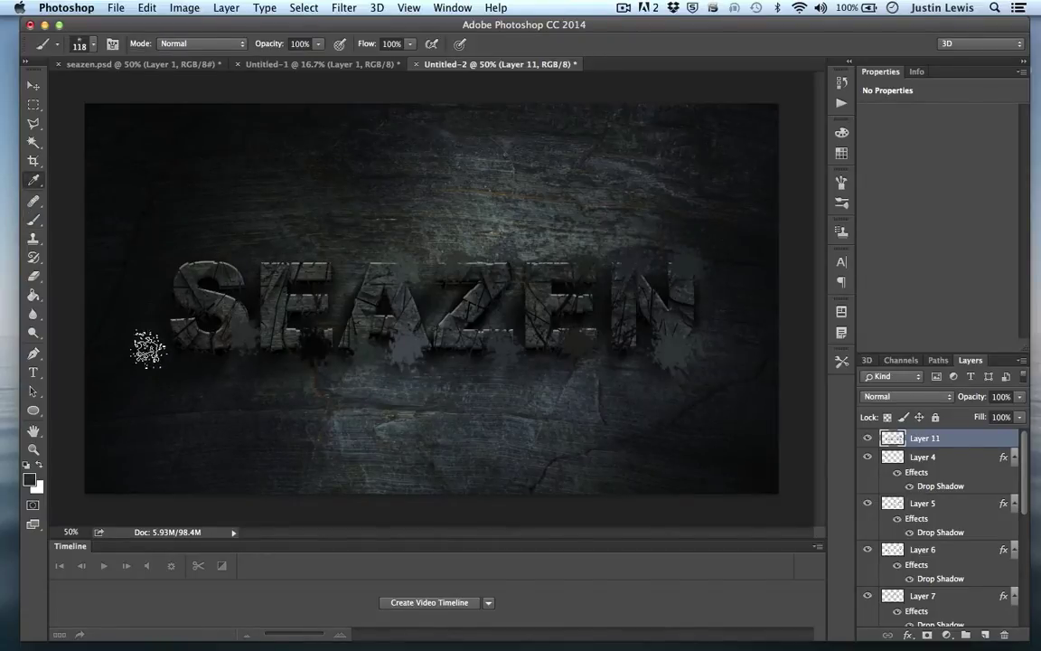
{"action": "key", "text": "i"}
{"action": "key", "text": "b"}
{"action": "key", "text": "i"}
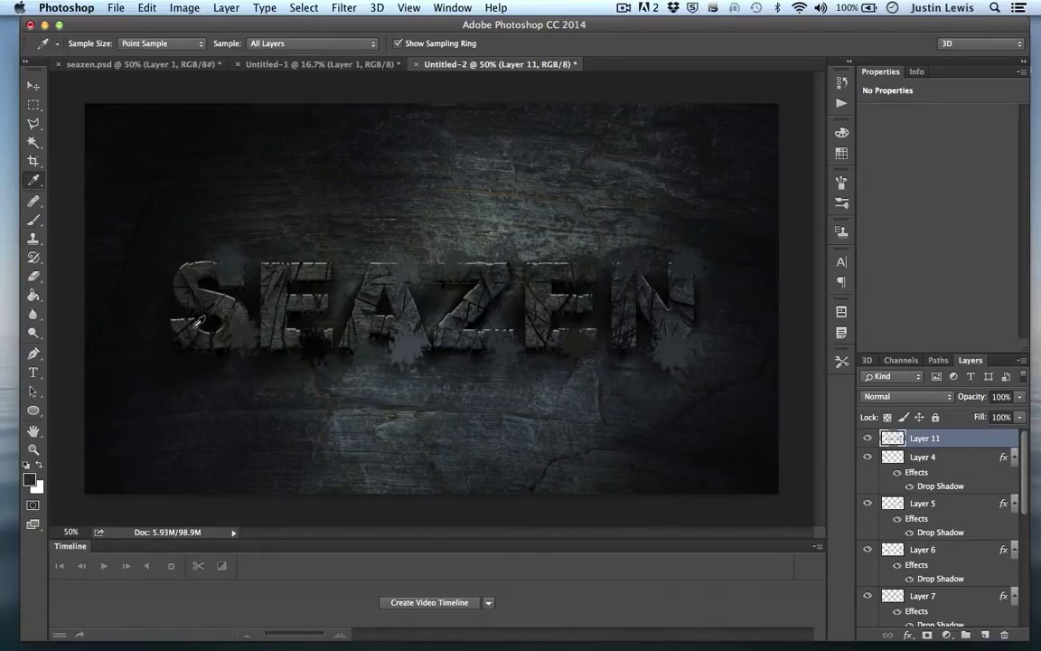
{"action": "key", "text": "b"}
Step: Dab spatter over the upper edges of the first E and the A, using stone colours sampled nearby
{"action": "key", "text": "i"}
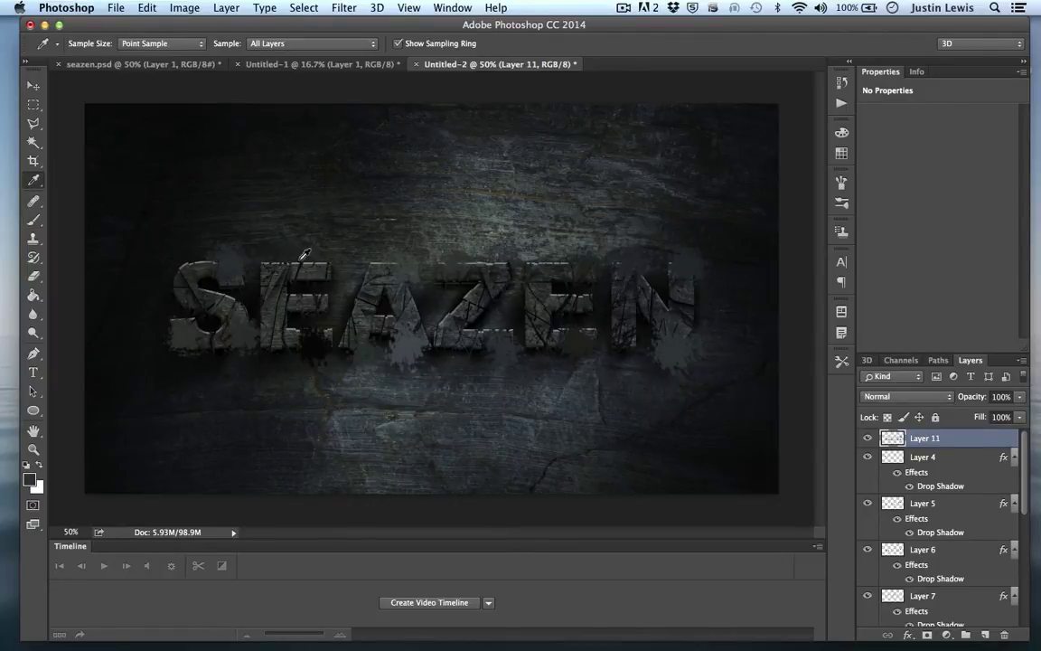
{"action": "key", "text": "b"}
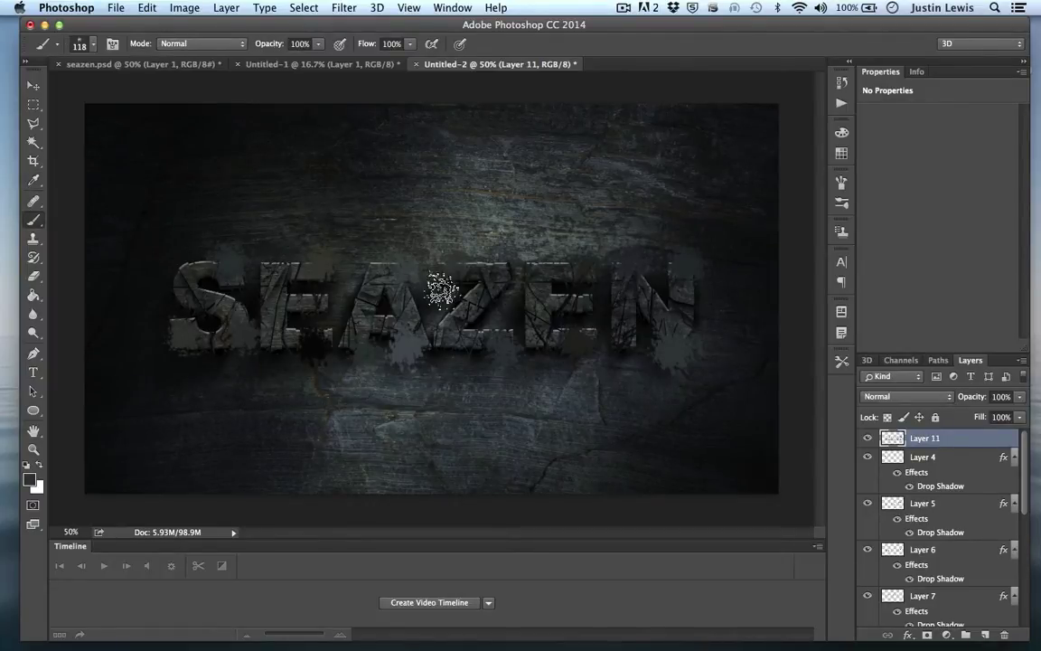
{"action": "key", "text": "i"}
{"action": "key", "text": "b"}
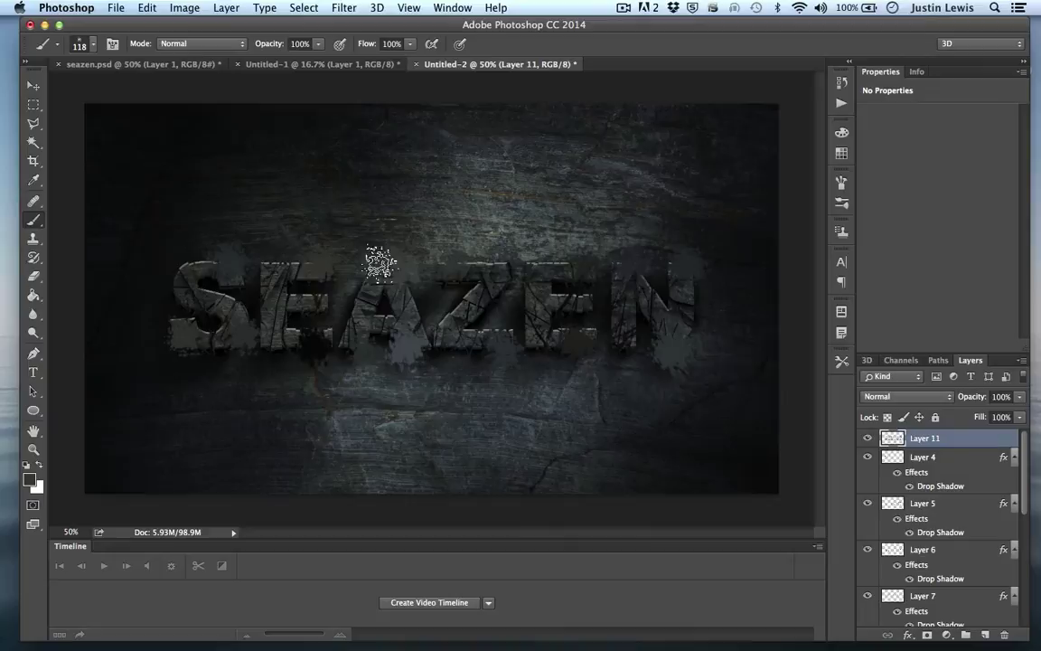
Step: Add a layer mask to Layer 11 and paint black spatter on it over the A and the lower edges of the Z, second E and N
{"action": "left_click", "coordinate": [926, 635]}
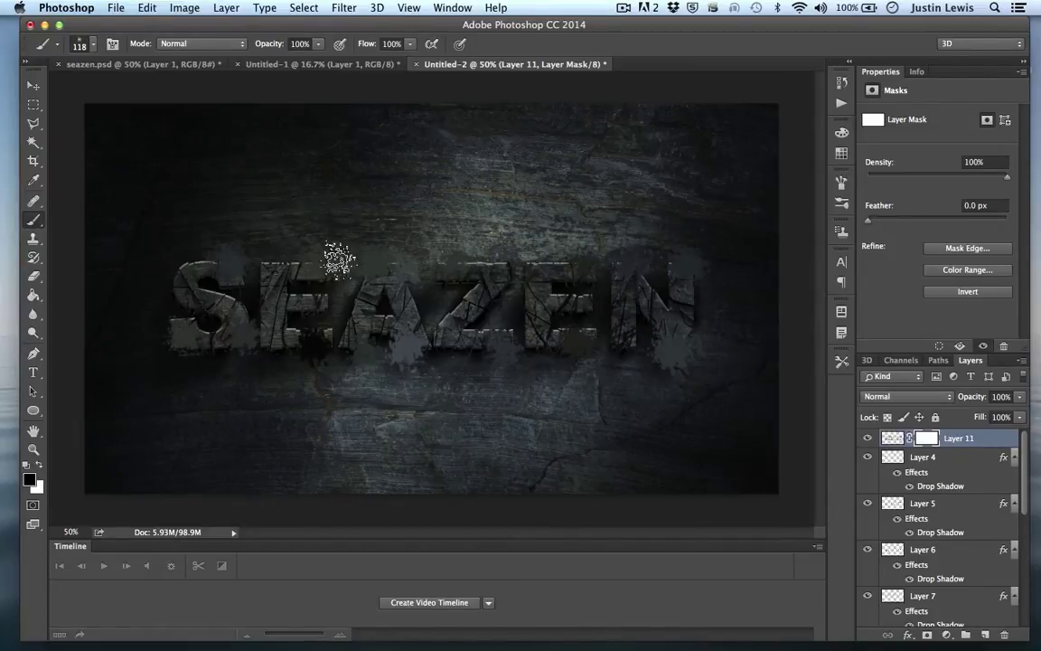
{"action": "mouse_move", "coordinate": [367, 259]}
{"action": "left_mouse_down"}
{"action": "mouse_move", "coordinate": [387, 249]}
{"action": "mouse_move", "coordinate": [419, 277]}
{"action": "left_mouse_up"}
{"action": "mouse_move", "coordinate": [376, 351]}
{"action": "left_mouse_down"}
{"action": "mouse_move", "coordinate": [408, 372]}
{"action": "mouse_move", "coordinate": [418, 345]}
{"action": "left_mouse_up"}
{"action": "left_click_drag", "start_coordinate": [535, 354], "coordinate": [500, 349]}
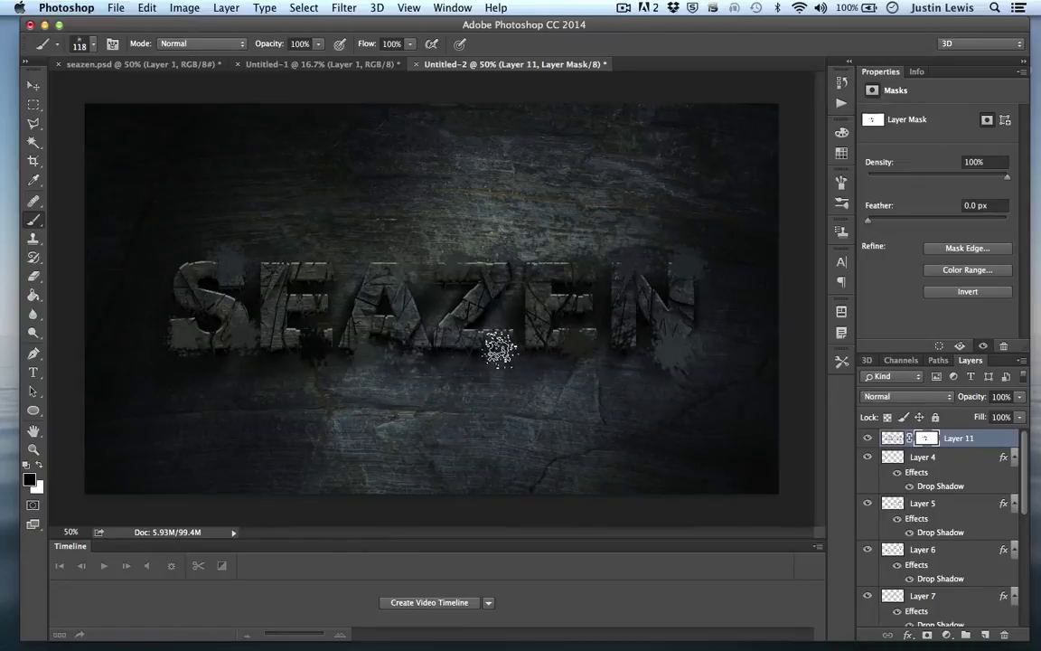
{"action": "left_click_drag", "start_coordinate": [562, 353], "coordinate": [575, 346]}
{"action": "mouse_move", "coordinate": [700, 369]}
{"action": "left_mouse_down"}
{"action": "mouse_move", "coordinate": [657, 355]}
{"action": "mouse_move", "coordinate": [700, 357]}
{"action": "left_mouse_up"}
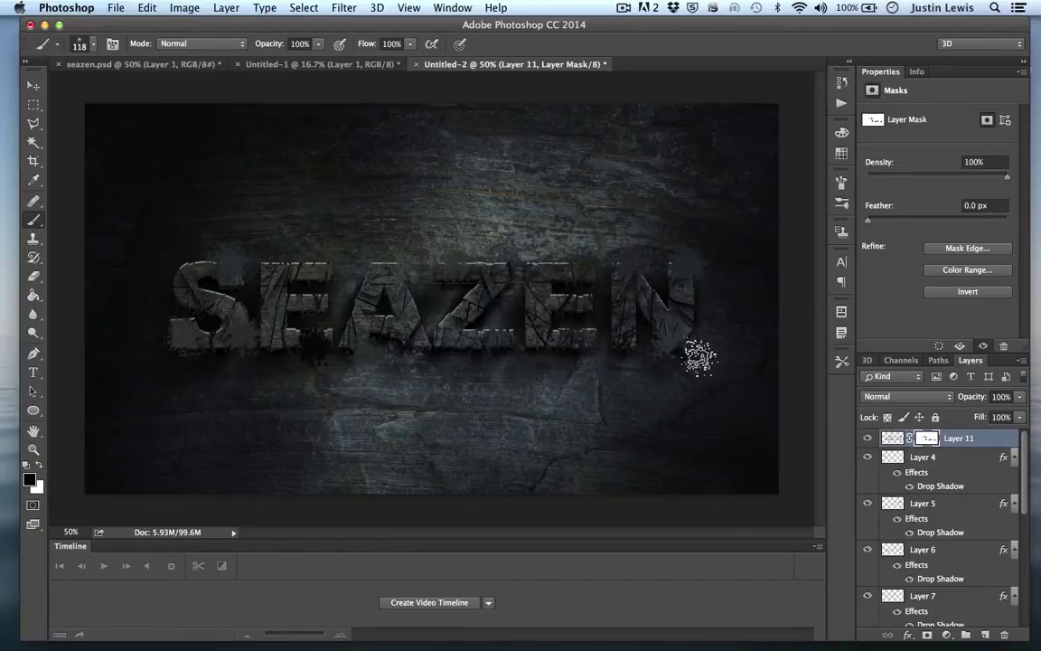
Step: Mask away more of Layer 11's spatter with black along the tops of the N and A and around the S
{"action": "mouse_move", "coordinate": [701, 291]}
{"action": "left_mouse_down"}
{"action": "mouse_move", "coordinate": [677, 248]}
{"action": "mouse_move", "coordinate": [690, 278]}
{"action": "left_mouse_up"}
{"action": "left_click_drag", "start_coordinate": [617, 251], "coordinate": [658, 281]}
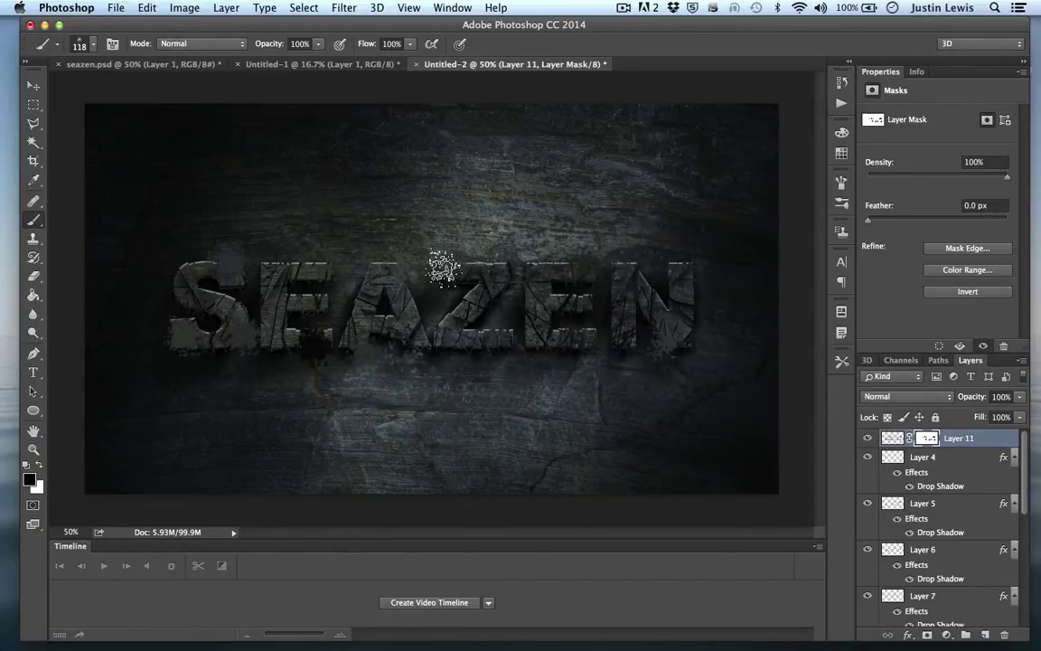
{"action": "left_click_drag", "start_coordinate": [442, 268], "coordinate": [423, 275]}
{"action": "left_click_drag", "start_coordinate": [206, 254], "coordinate": [235, 266]}
{"action": "mouse_move", "coordinate": [187, 335]}
{"action": "left_mouse_down"}
{"action": "mouse_move", "coordinate": [184, 355]}
{"action": "mouse_move", "coordinate": [248, 342]}
{"action": "mouse_move", "coordinate": [231, 328]}
{"action": "left_mouse_up"}
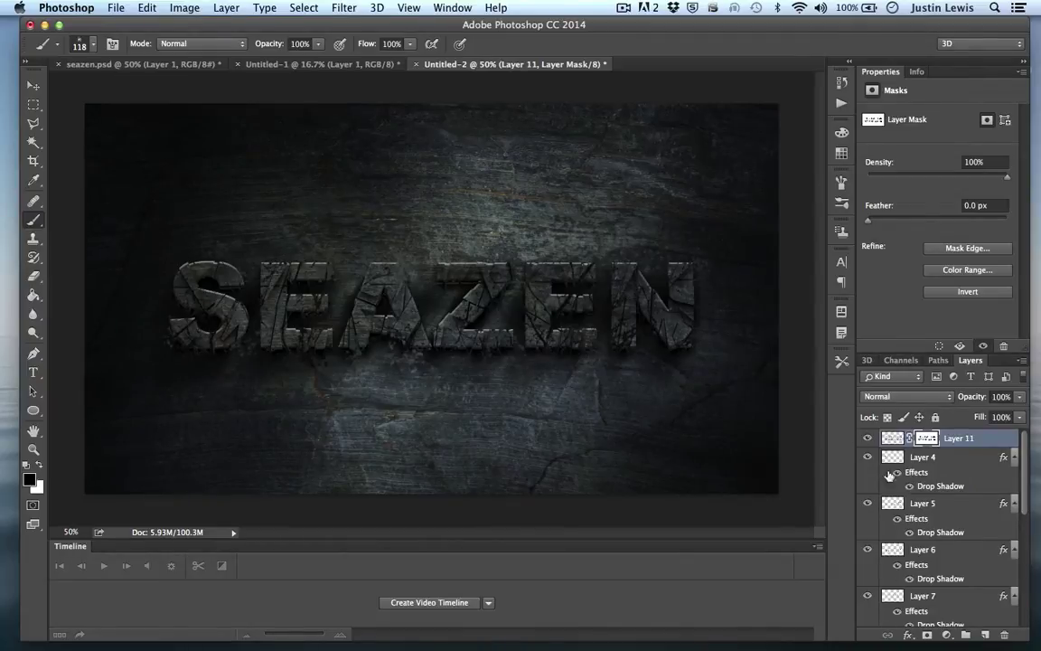
Step: Give Layer 11 a black Multiply drop shadow with about 91% opacity, 13 px distance and 21 px size
{"action": "left_click", "coordinate": [892, 438]}
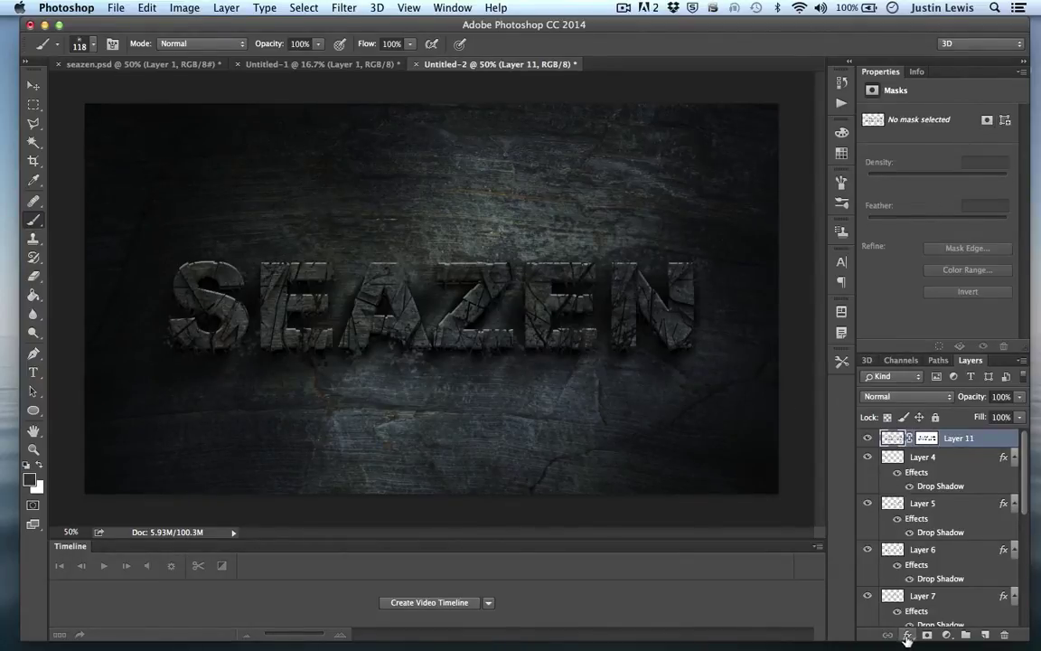
{"action": "left_click", "coordinate": [907, 639]}
{"action": "left_click", "coordinate": [927, 610]}
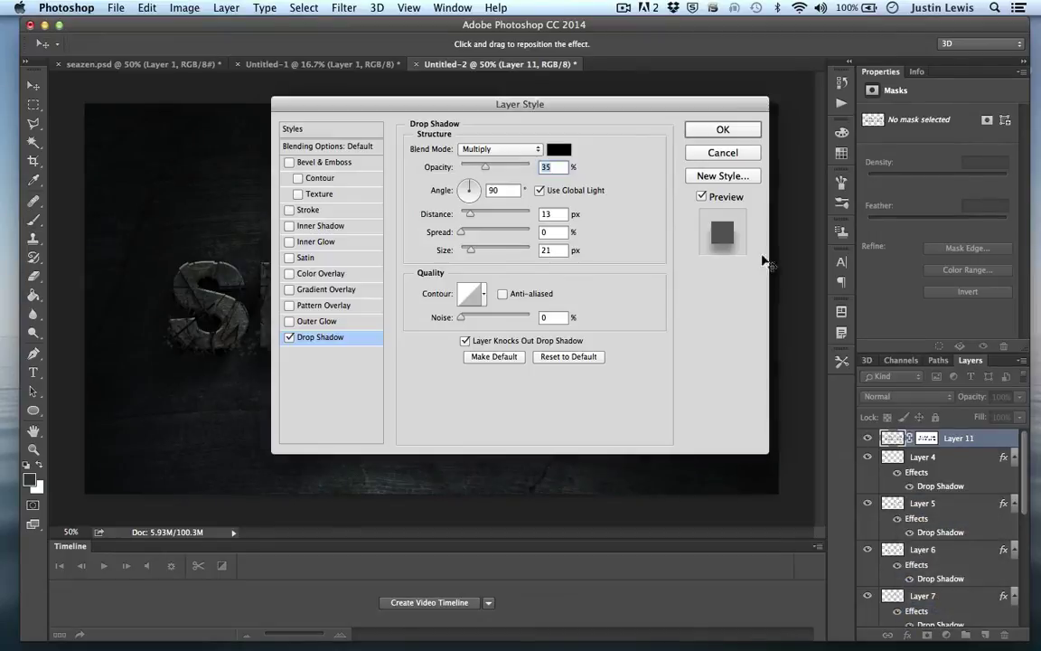
{"action": "left_click", "coordinate": [748, 134]}
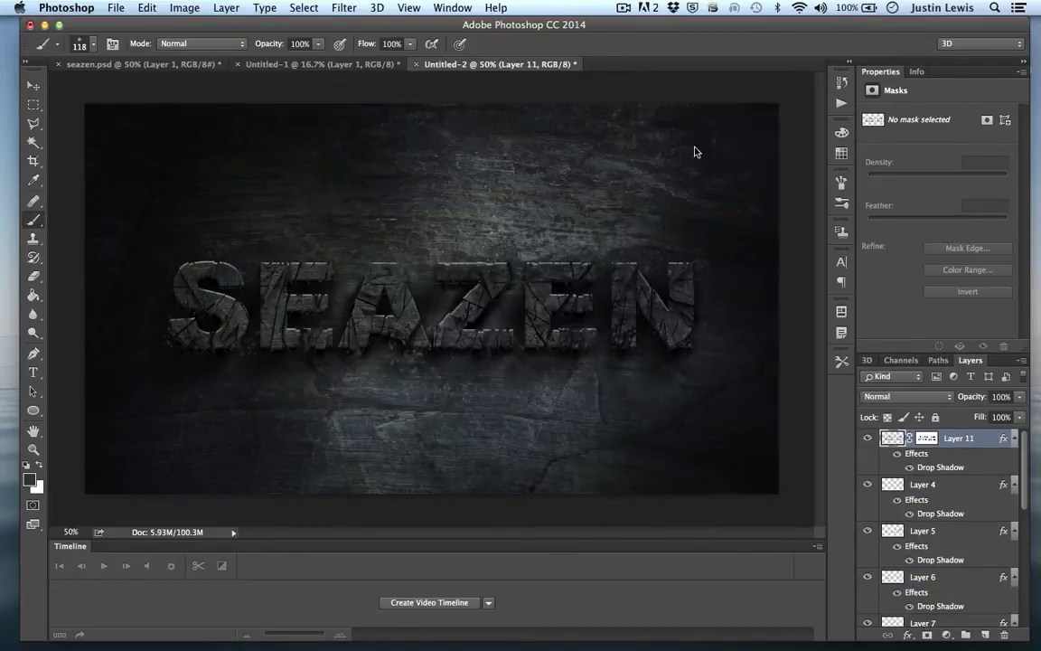
{"action": "double_click", "coordinate": [891, 467]}
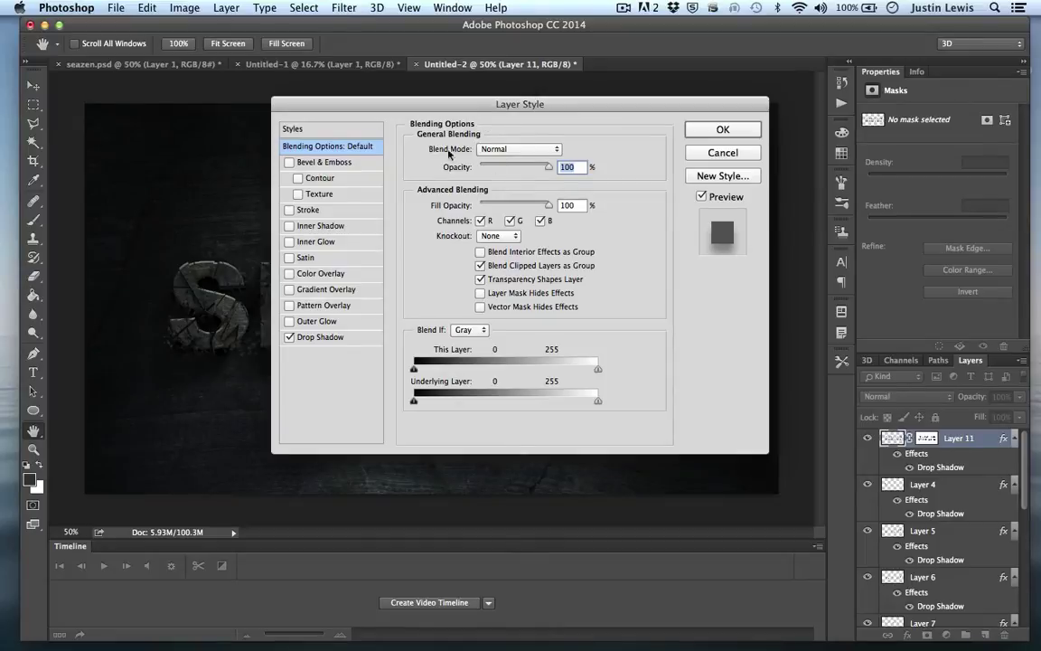
{"action": "left_click", "coordinate": [300, 338]}
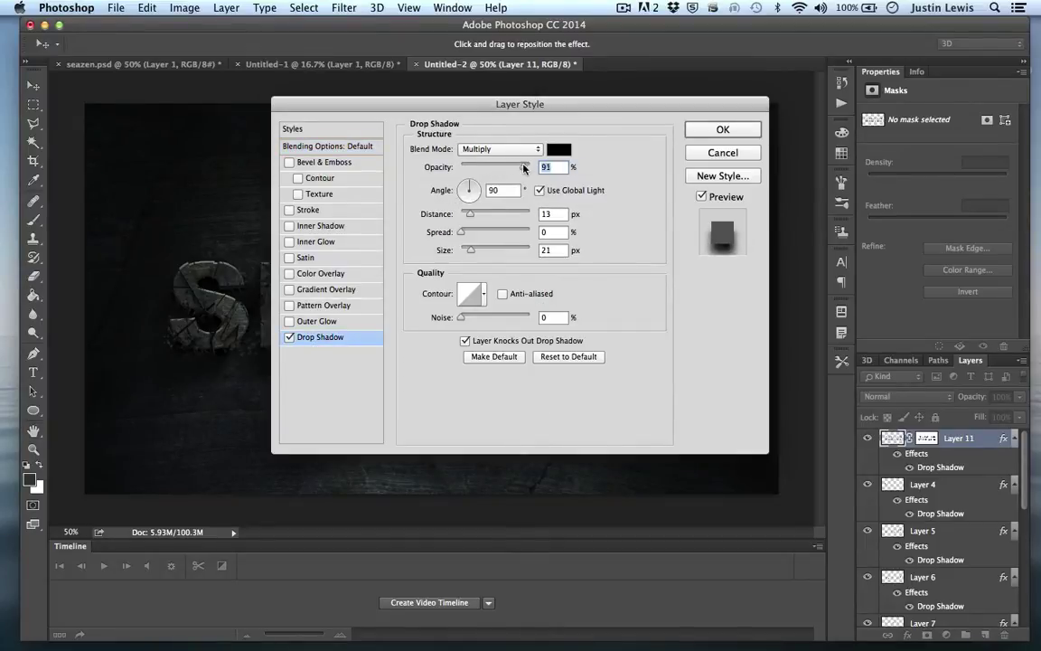
{"action": "left_click", "coordinate": [721, 130]}
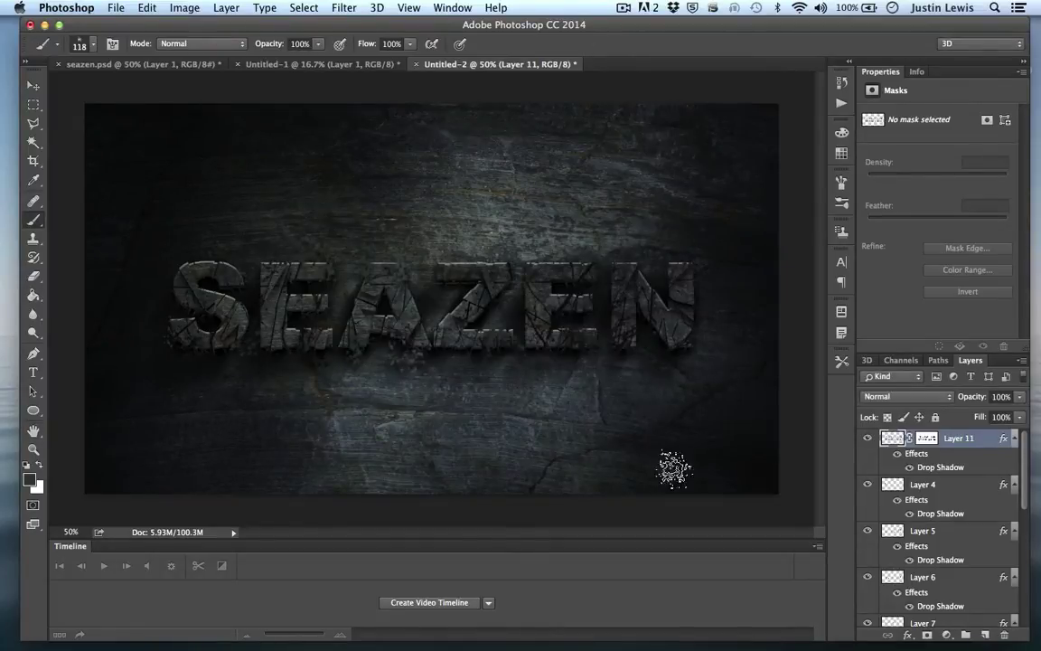
Step: Move Layer 11 below Group 2 copy, select its layer mask and swap the foreground and background colours
{"action": "left_click_drag", "start_coordinate": [980, 440], "coordinate": [968, 482]}
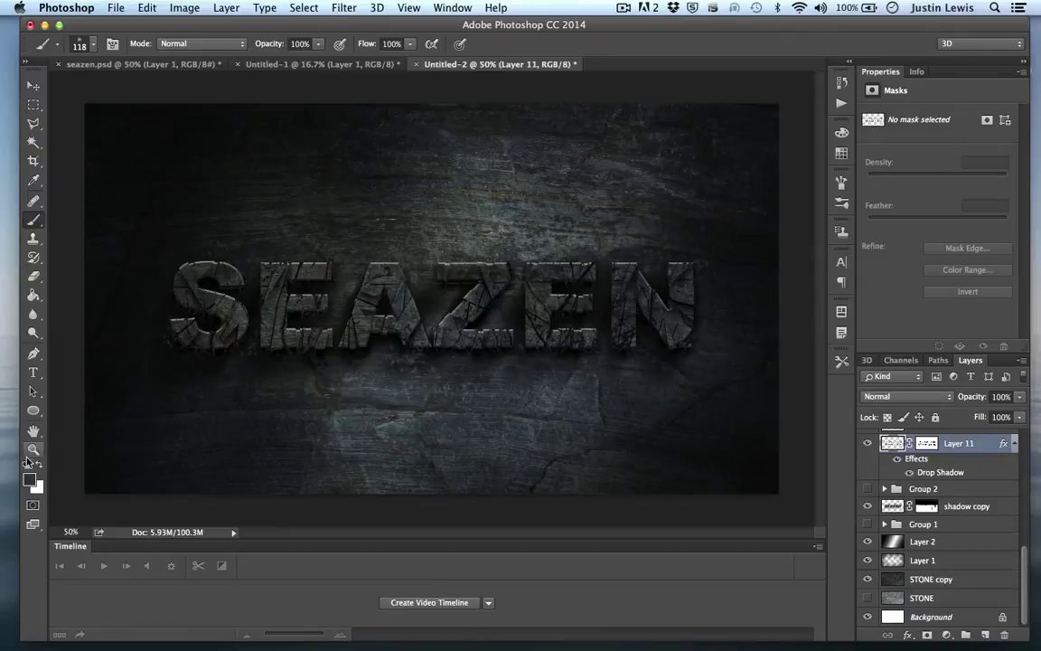
{"action": "left_click", "coordinate": [928, 443]}
{"action": "key", "text": "x"}
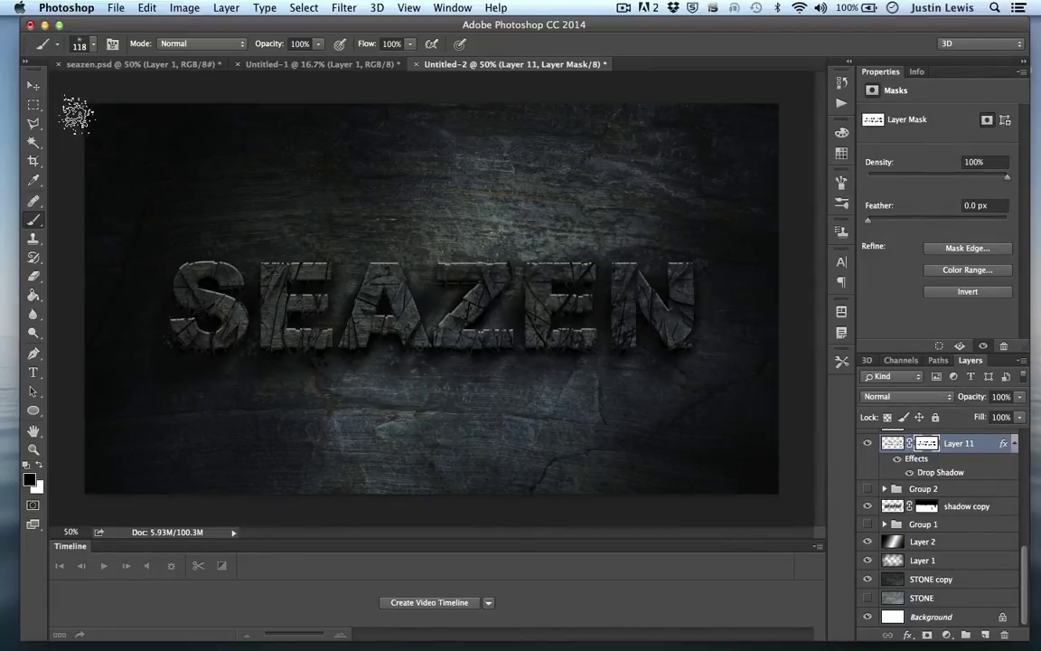
Step: Darken the STONE copy layer with a Curves adjustment, pulling the RGB curve down to input 168, output 147
{"action": "left_click", "coordinate": [35, 85]}
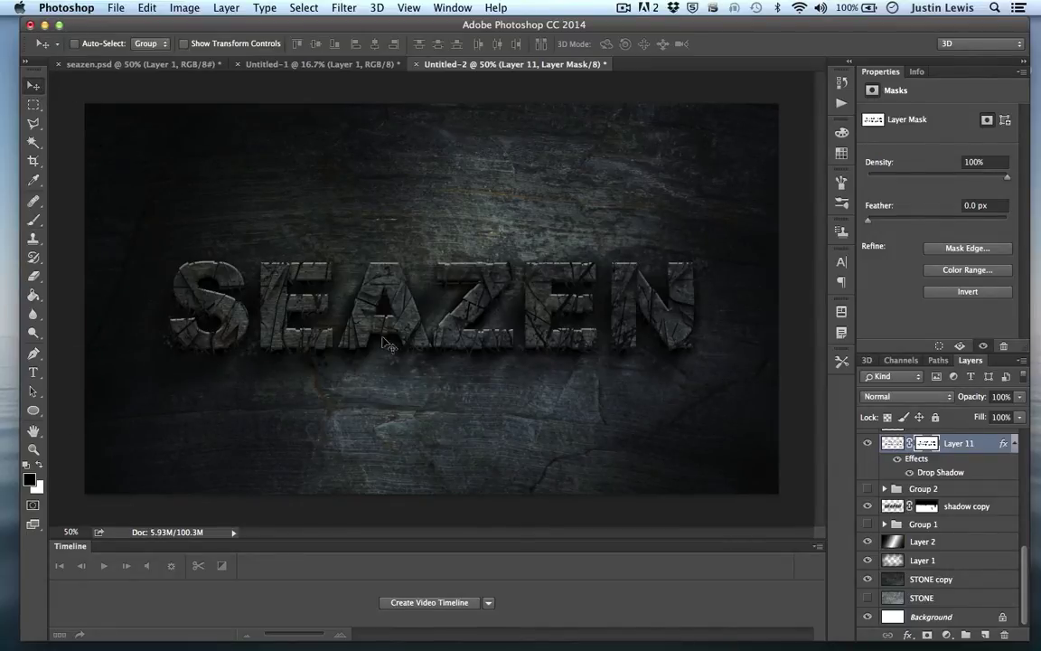
{"action": "left_click", "coordinate": [952, 583]}
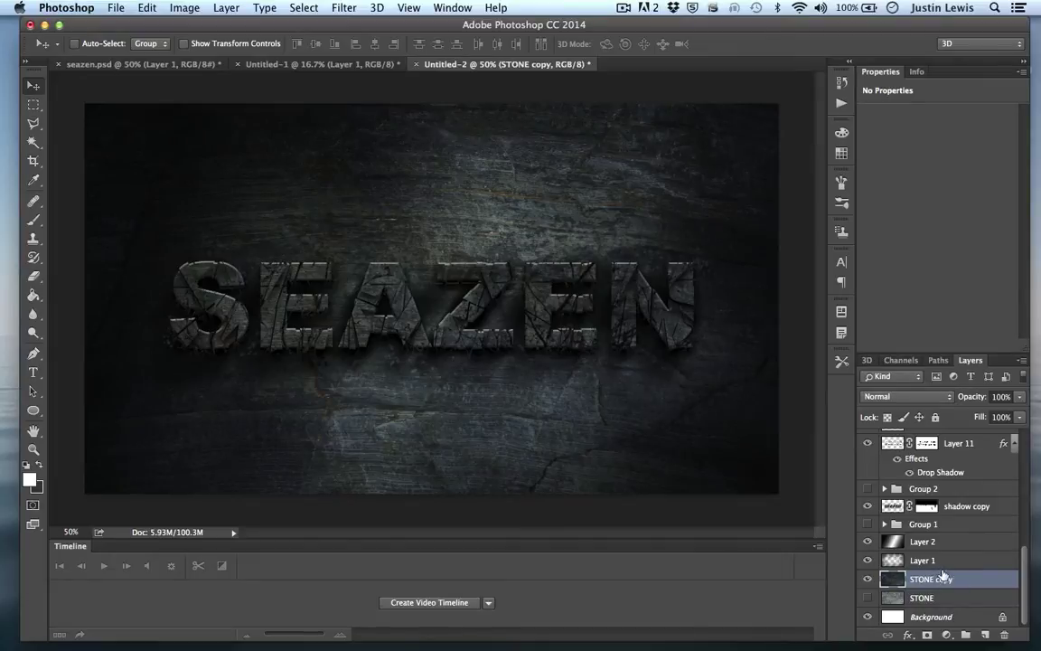
{"action": "key", "text": "super+m"}
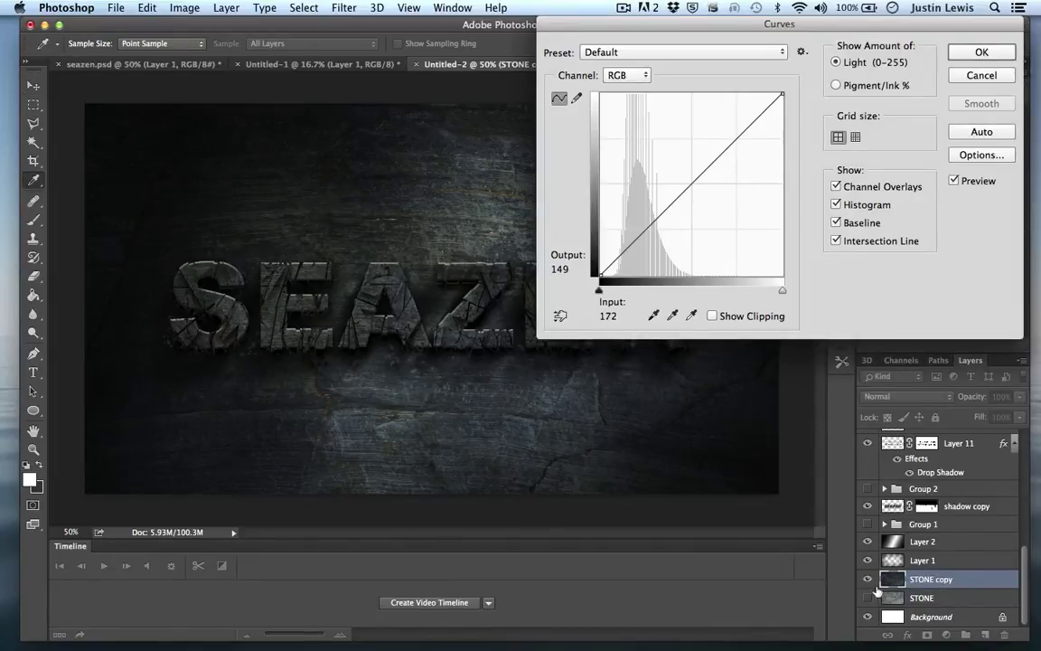
{"action": "left_click_drag", "start_coordinate": [713, 161], "coordinate": [720, 170]}
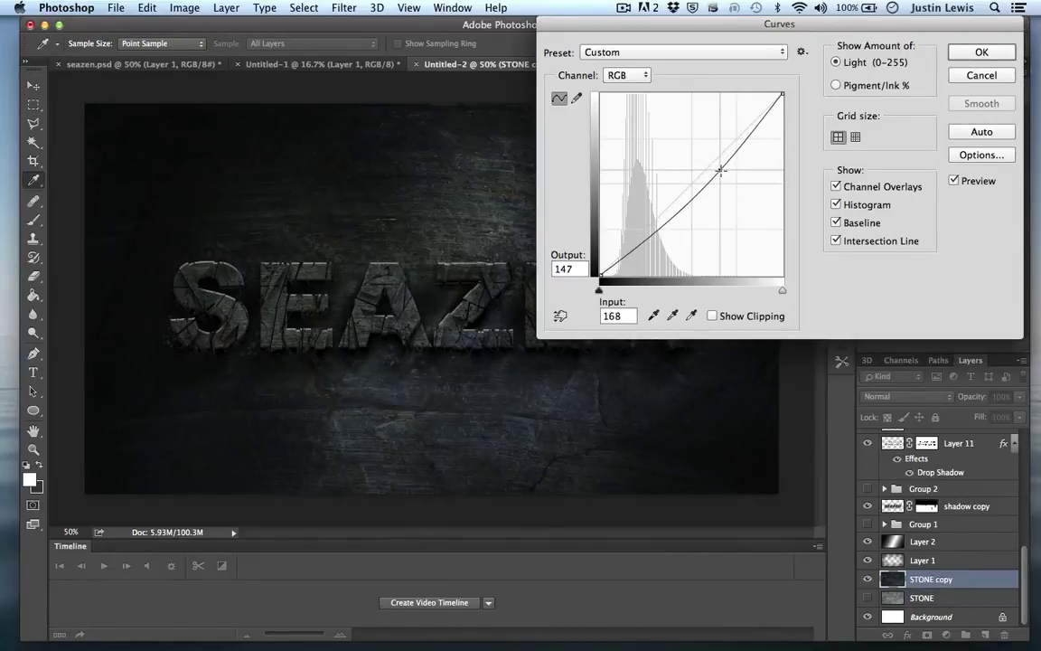
{"action": "left_click", "coordinate": [983, 52]}
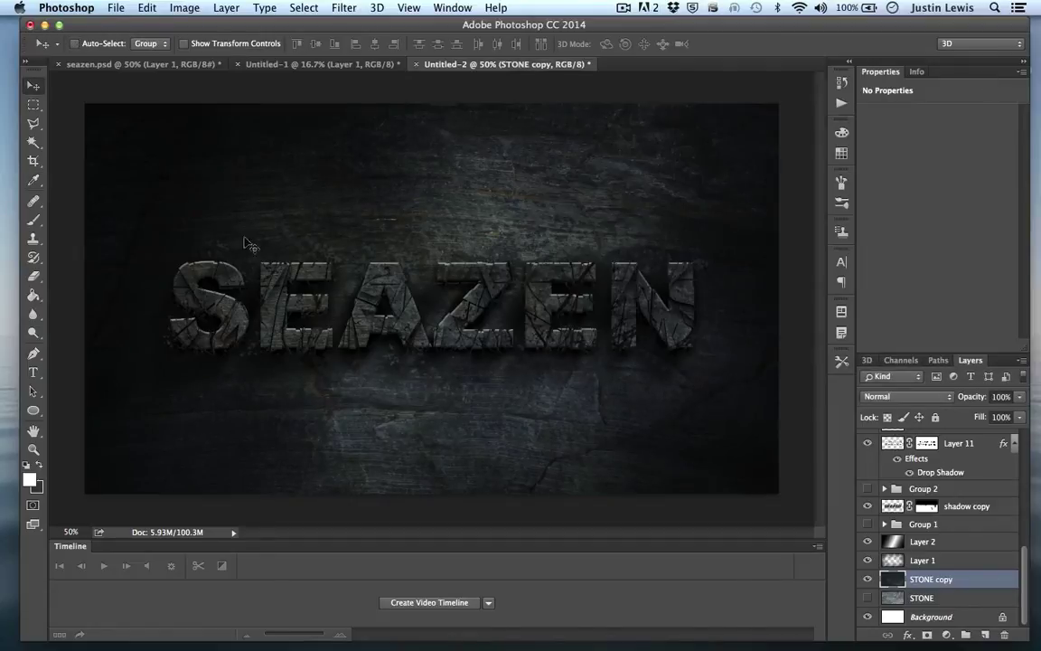
Step: Group all the lettering layers from Layer 4 down through Layer 11
{"action": "left_click_drag", "start_coordinate": [1019, 569], "coordinate": [1039, 463]}
{"action": "left_click", "coordinate": [952, 439]}
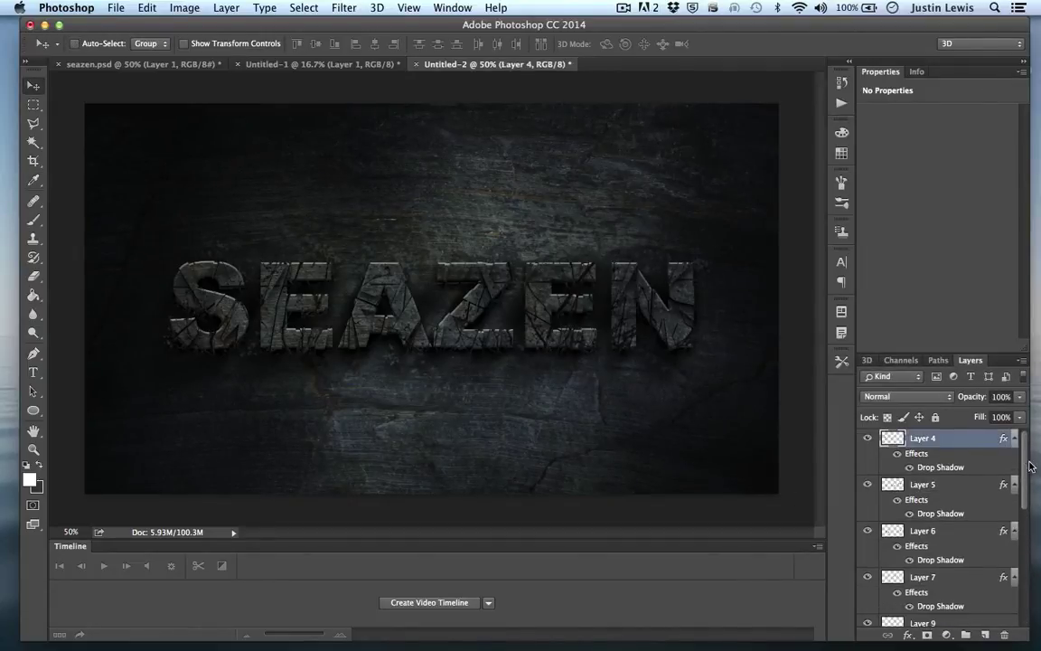
{"action": "scroll", "coordinate": [1026, 463], "scroll_direction": "down", "scroll_amount": 5}
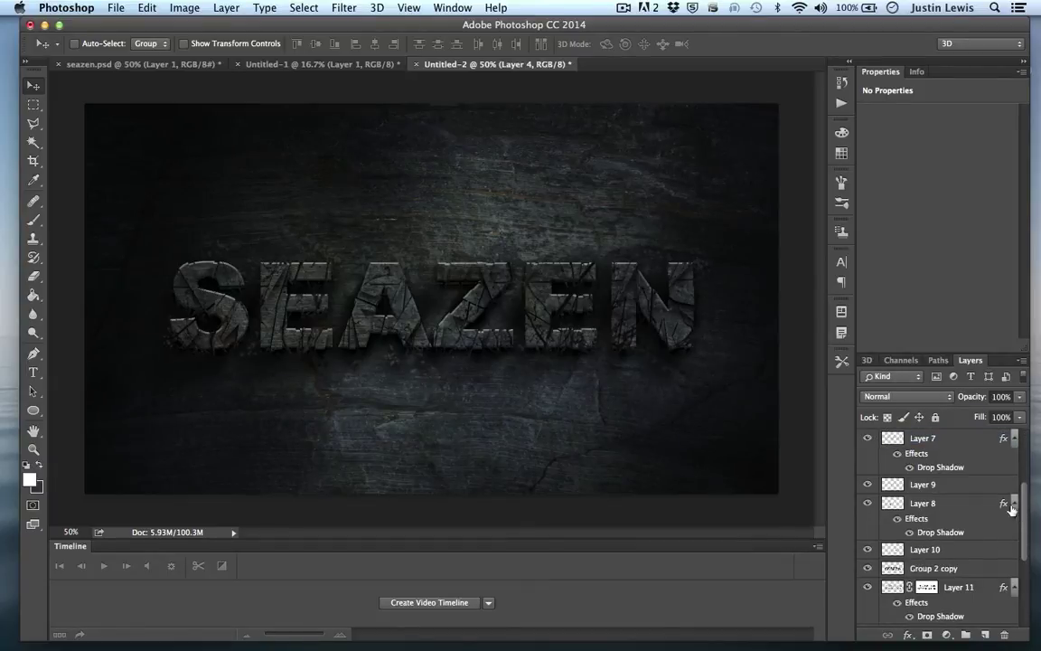
{"action": "left_click", "coordinate": [973, 587], "text": "shift"}
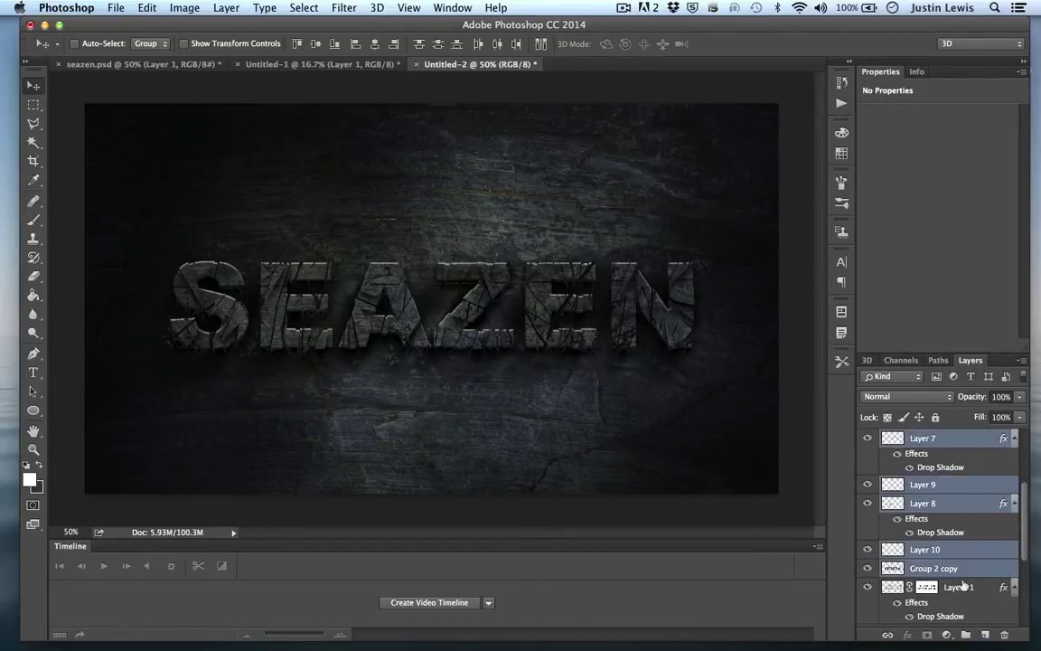
{"action": "left_click_drag", "start_coordinate": [979, 638], "coordinate": [966, 637]}
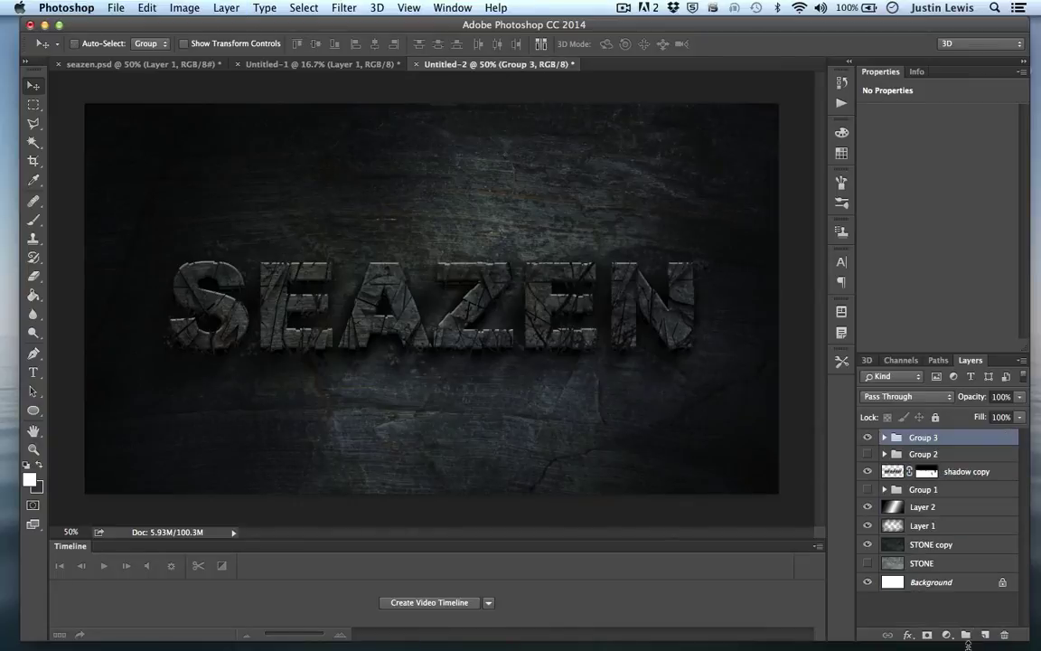
Step: Duplicate Group 3, hide the original and merge the copy into a single layer, toggling its visibility to check it
{"action": "left_click_drag", "start_coordinate": [990, 446], "coordinate": [985, 635]}
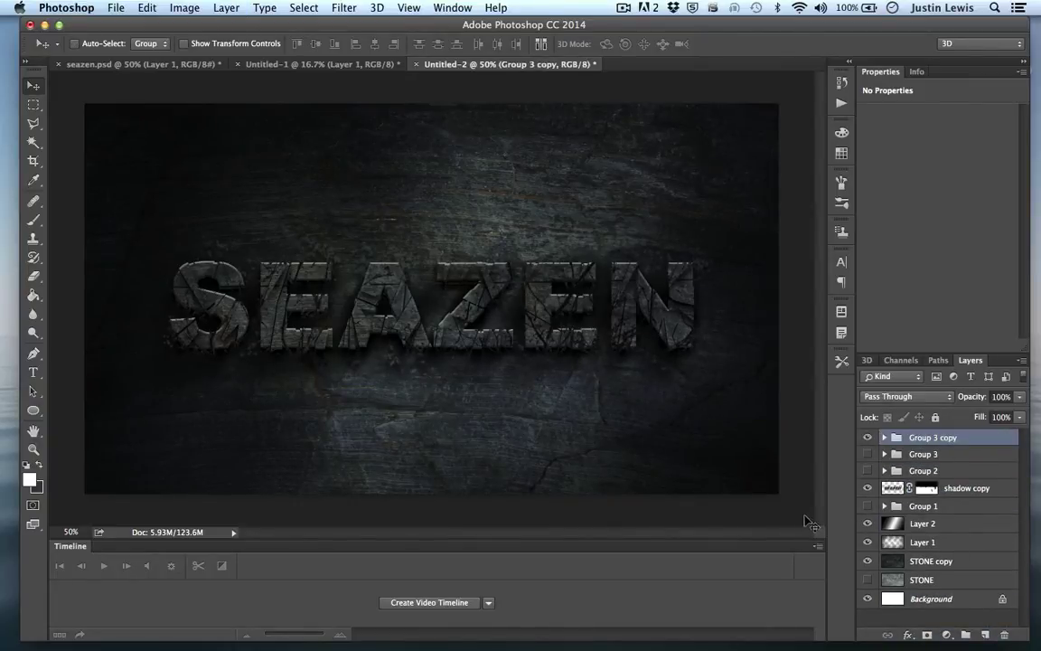
{"action": "key", "text": "super+e"}
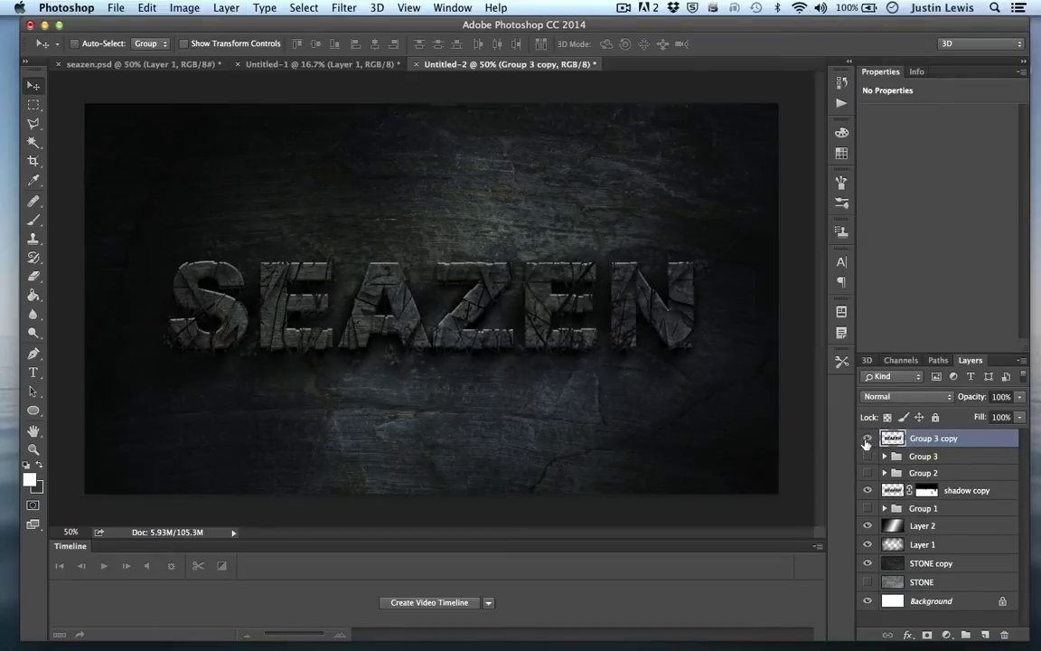
{"action": "left_click", "coordinate": [866, 439]}
{"action": "left_click", "coordinate": [867, 439]}
{"action": "left_click", "coordinate": [867, 439]}
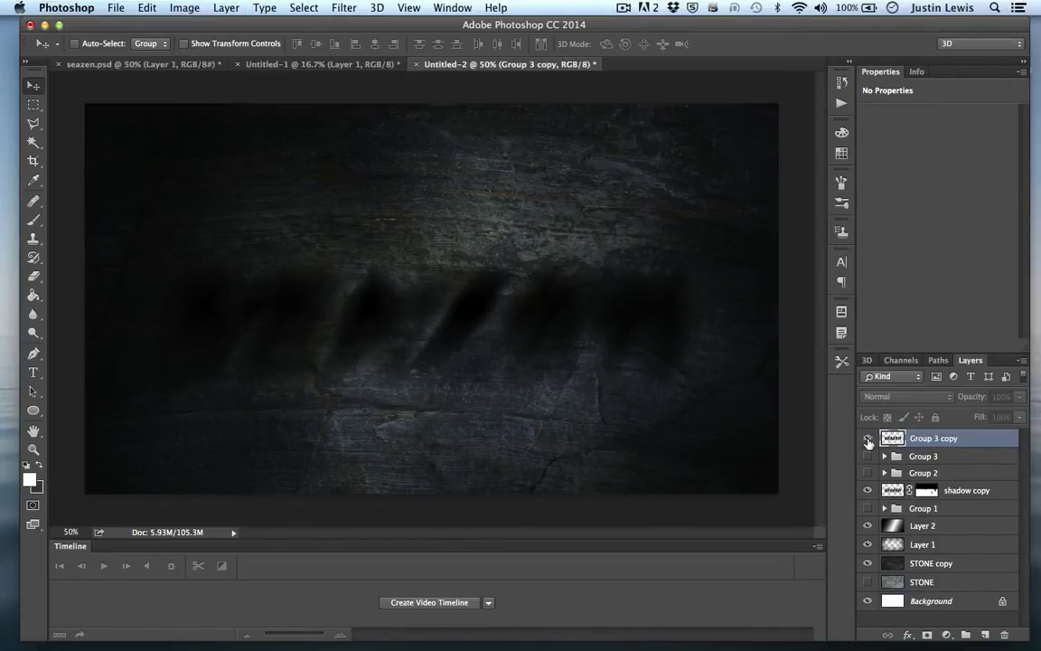
{"action": "left_click", "coordinate": [867, 440]}
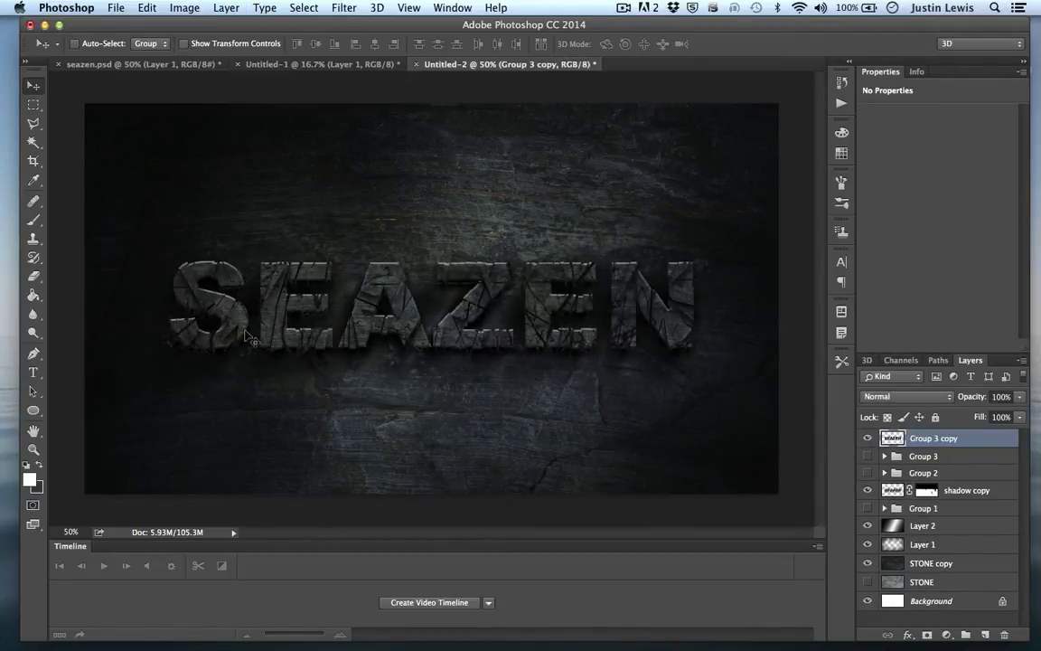
Step: Lighten the SEAZEN letters on Group 3 copy with the Dodge tool, using the Midtones range at 32% exposure
{"action": "left_click", "coordinate": [30, 334]}
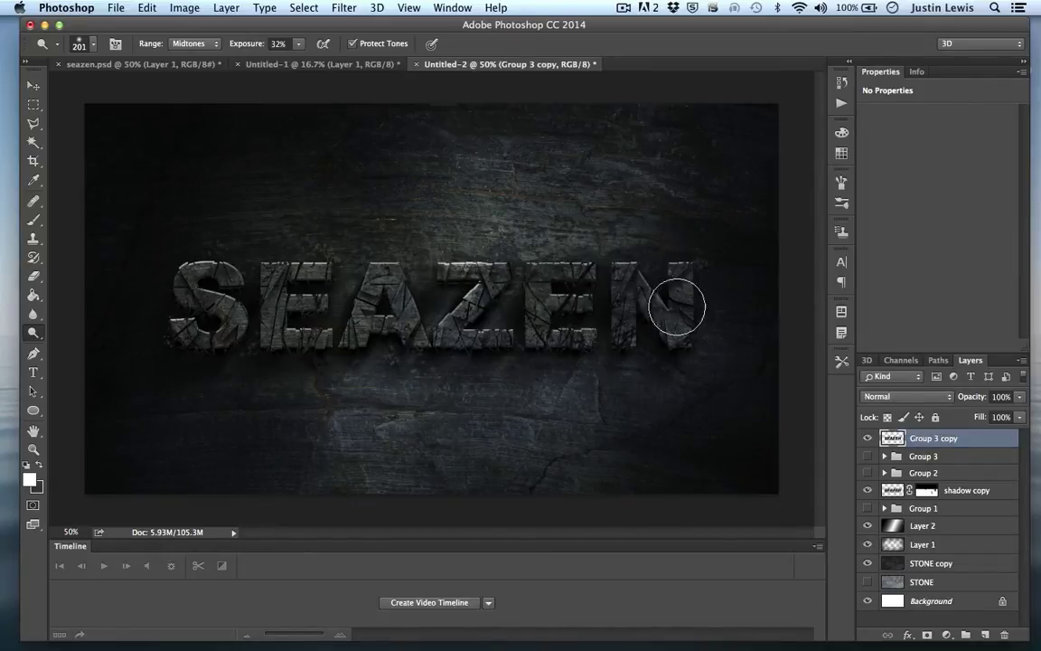
{"action": "mouse_move", "coordinate": [677, 307]}
{"action": "left_mouse_down"}
{"action": "mouse_move", "coordinate": [631, 263]}
{"action": "mouse_move", "coordinate": [648, 293]}
{"action": "mouse_move", "coordinate": [646, 276]}
{"action": "mouse_move", "coordinate": [662, 268]}
{"action": "mouse_move", "coordinate": [607, 278]}
{"action": "mouse_move", "coordinate": [616, 280]}
{"action": "mouse_move", "coordinate": [607, 356]}
{"action": "mouse_move", "coordinate": [596, 378]}
{"action": "mouse_move", "coordinate": [625, 336]}
{"action": "mouse_move", "coordinate": [596, 380]}
{"action": "mouse_move", "coordinate": [543, 342]}
{"action": "mouse_move", "coordinate": [584, 377]}
{"action": "mouse_move", "coordinate": [451, 365]}
{"action": "mouse_move", "coordinate": [497, 362]}
{"action": "mouse_move", "coordinate": [502, 306]}
{"action": "mouse_move", "coordinate": [534, 324]}
{"action": "mouse_move", "coordinate": [532, 276]}
{"action": "mouse_move", "coordinate": [484, 278]}
{"action": "mouse_move", "coordinate": [438, 262]}
{"action": "mouse_move", "coordinate": [335, 347]}
{"action": "mouse_move", "coordinate": [349, 319]}
{"action": "mouse_move", "coordinate": [396, 294]}
{"action": "mouse_move", "coordinate": [406, 310]}
{"action": "mouse_move", "coordinate": [266, 234]}
{"action": "left_mouse_up"}
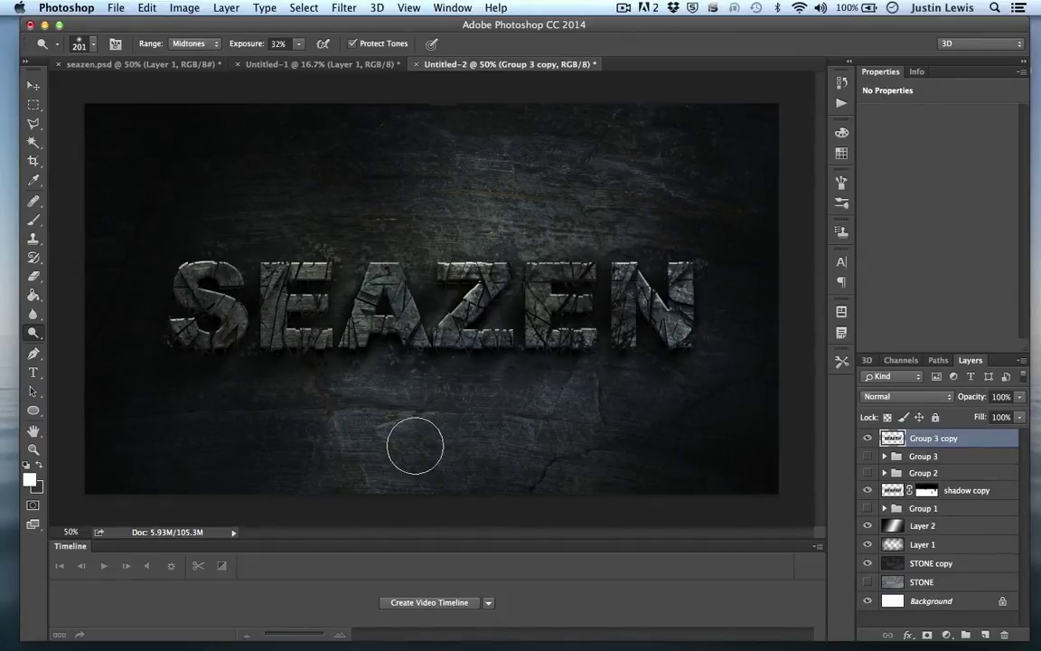
Step: Switch to the Burn tool and reduce its brush size to 70 px for shading the SEAZEN letters
{"action": "left_click", "coordinate": [34, 332]}
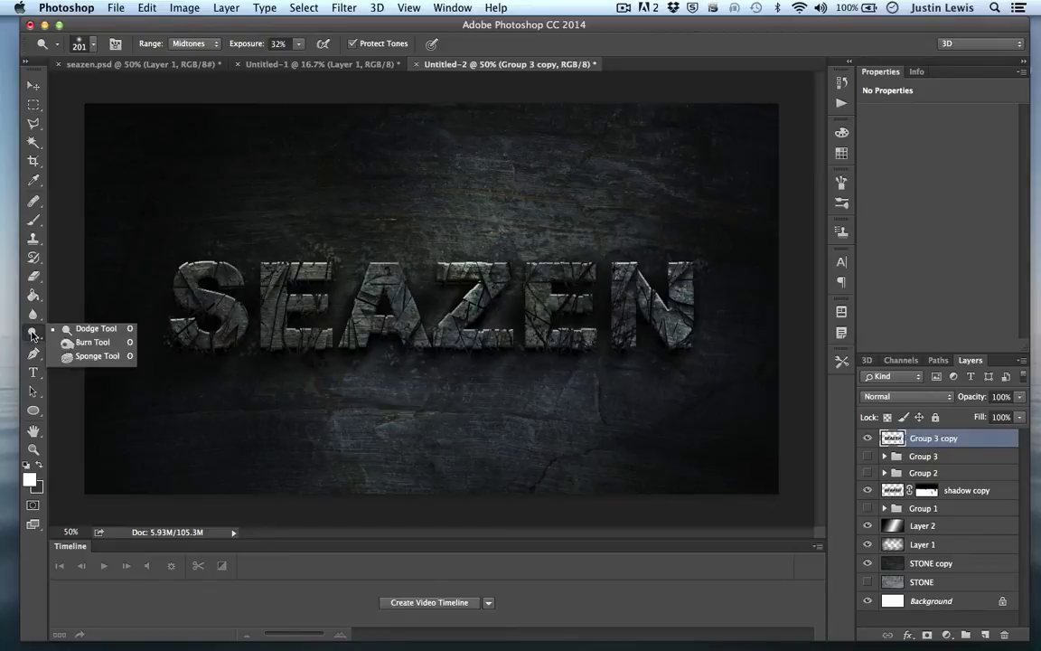
{"action": "left_click", "coordinate": [91, 342]}
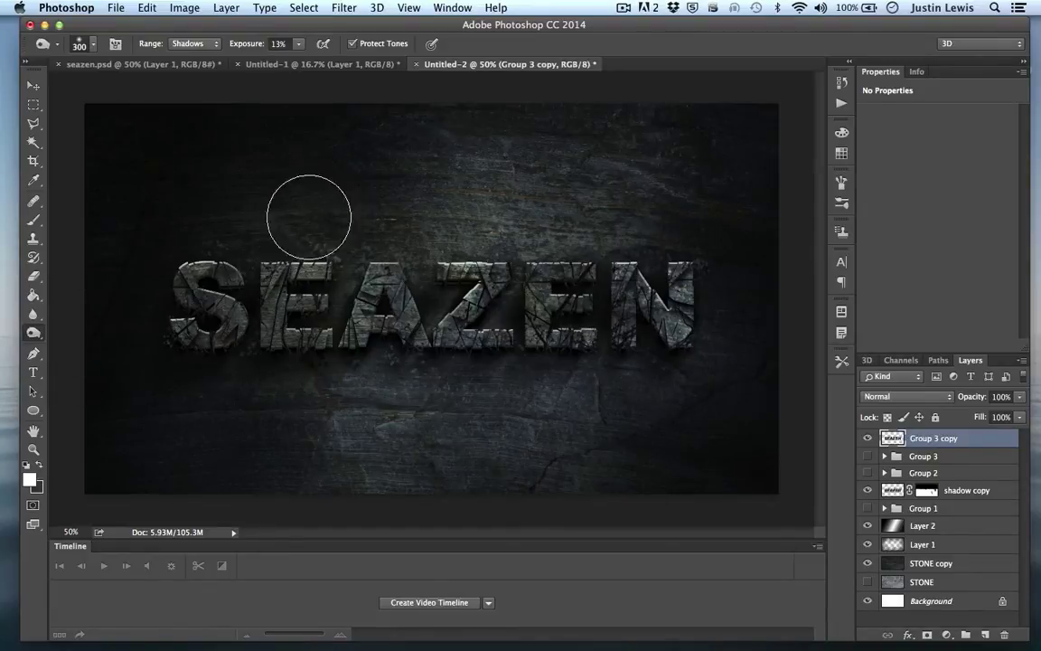
{"action": "key", "text": "bracketleft"}
{"action": "key", "text": "bracketleft"}
{"action": "key", "text": "bracketleft"}
{"action": "key", "text": "bracketleft"}
{"action": "key", "text": "bracketleft"}
{"action": "key", "text": "bracketleft"}
{"action": "key", "text": "bracketleft"}
{"action": "key", "text": "bracketleft"}
{"action": "key", "text": "bracketleft"}
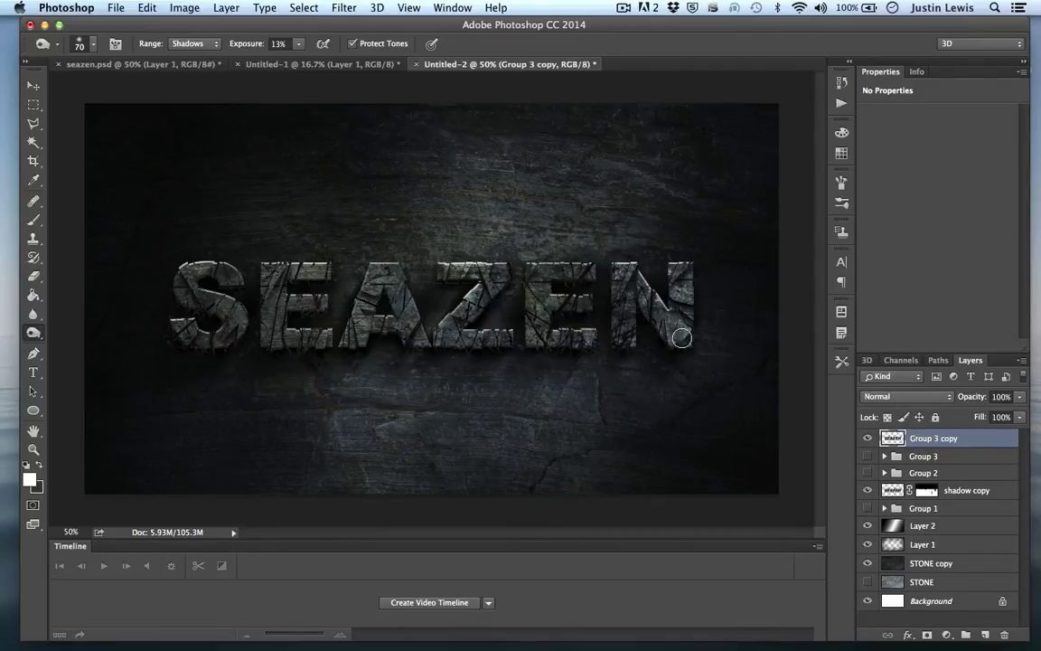
Step: Compare the Untitled-2 lettering with the finished text effect in seazen.psd, returning to Untitled-2
{"action": "left_click", "coordinate": [131, 65]}
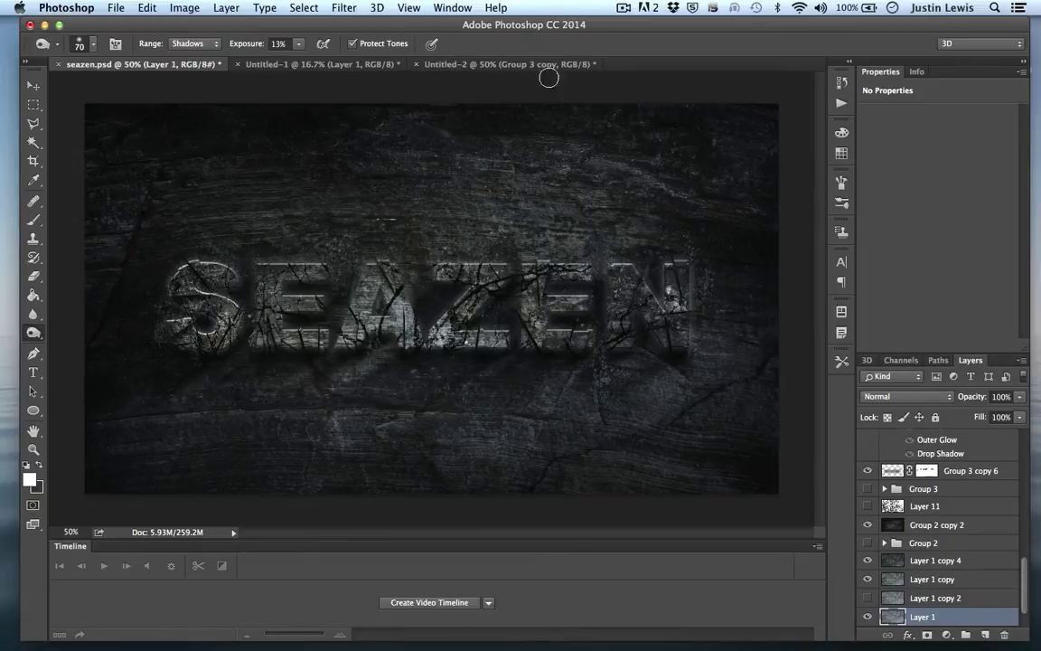
{"action": "left_click", "coordinate": [464, 64]}
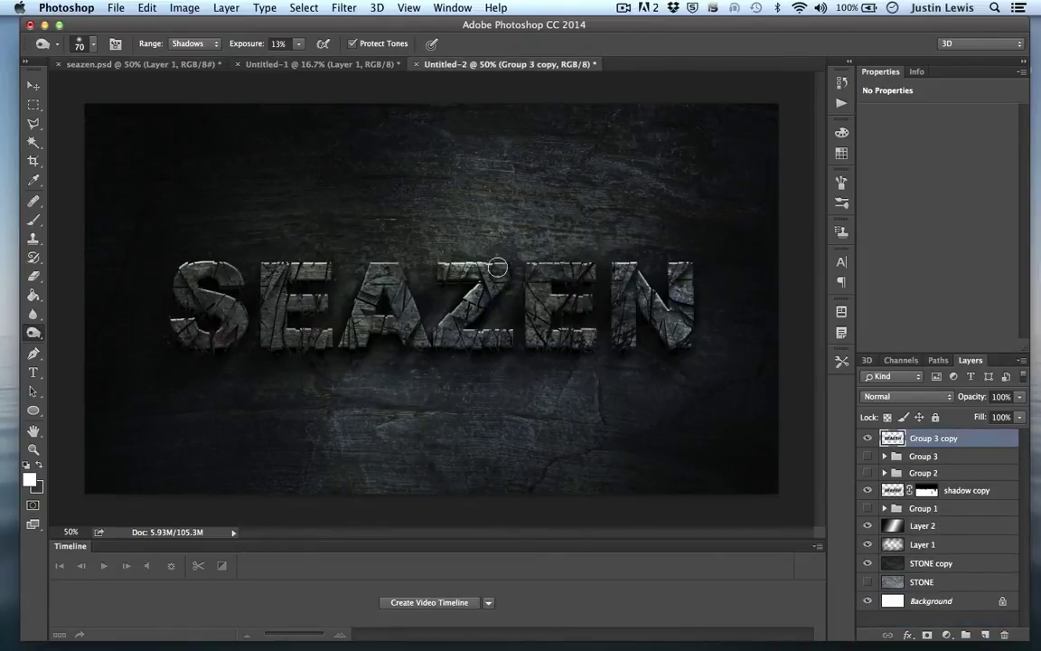
{"action": "left_click", "coordinate": [157, 65]}
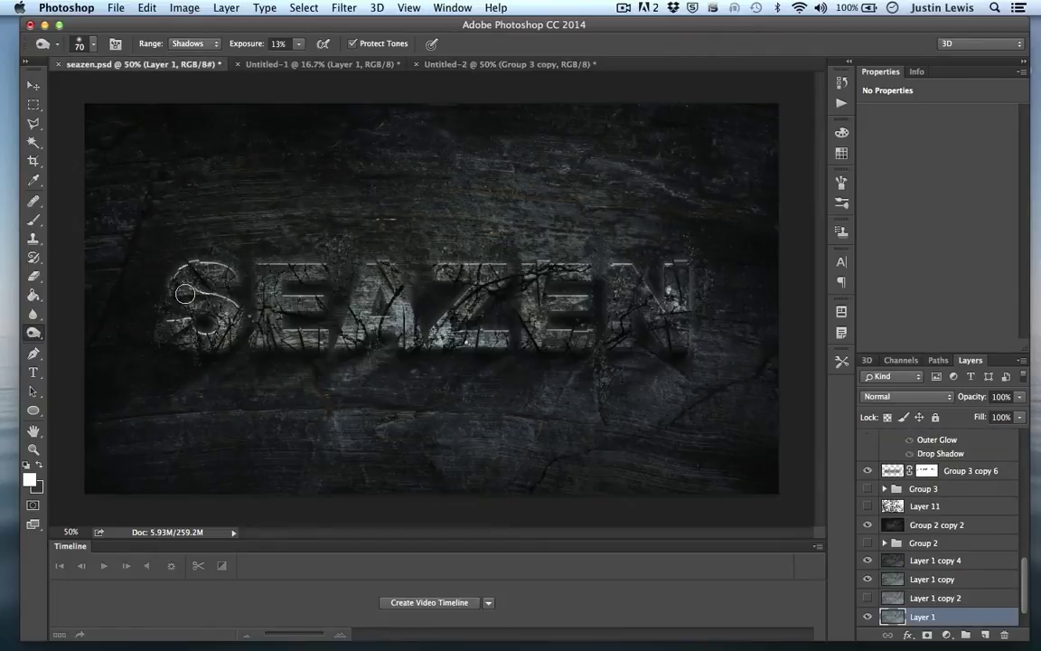
{"action": "left_click", "coordinate": [514, 65]}
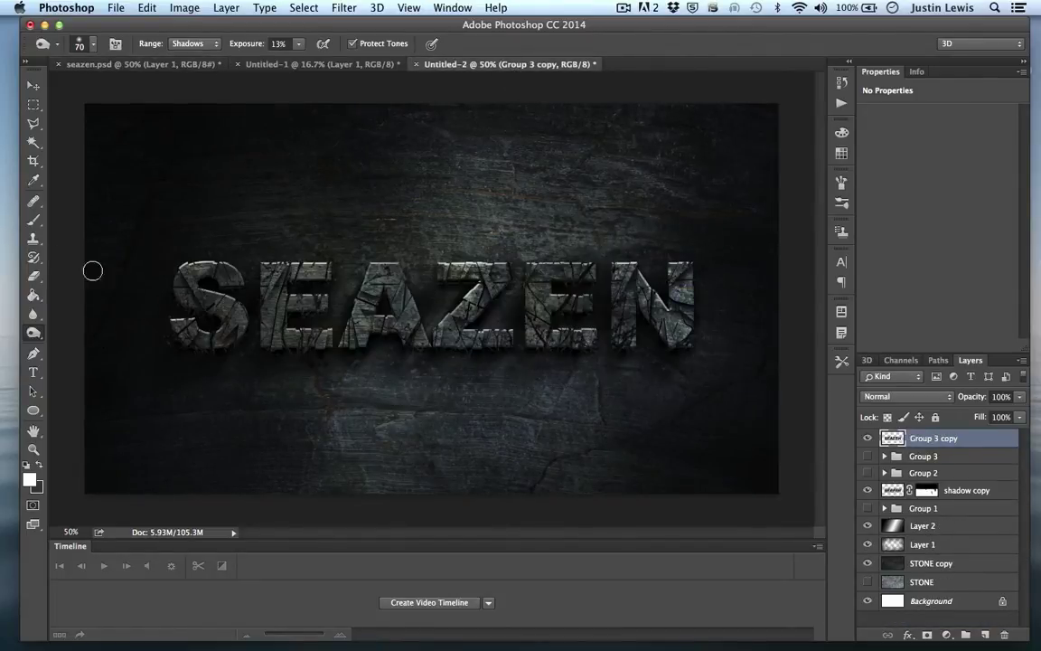
Step: Darken parts of the SEAZEN letters on Group 3 copy with Burn strokes, using the Shadows range at 13% exposure
{"action": "mouse_move", "coordinate": [179, 337]}
{"action": "left_mouse_down"}
{"action": "mouse_move", "coordinate": [197, 341]}
{"action": "mouse_move", "coordinate": [186, 311]}
{"action": "left_mouse_up"}
{"action": "mouse_move", "coordinate": [658, 302]}
{"action": "left_mouse_down"}
{"action": "mouse_move", "coordinate": [688, 324]}
{"action": "mouse_move", "coordinate": [691, 275]}
{"action": "mouse_move", "coordinate": [682, 317]}
{"action": "left_mouse_up"}
{"action": "mouse_move", "coordinate": [547, 296]}
{"action": "left_mouse_down"}
{"action": "mouse_move", "coordinate": [538, 338]}
{"action": "mouse_move", "coordinate": [541, 283]}
{"action": "mouse_move", "coordinate": [571, 273]}
{"action": "mouse_move", "coordinate": [536, 274]}
{"action": "mouse_move", "coordinate": [535, 335]}
{"action": "mouse_move", "coordinate": [570, 342]}
{"action": "mouse_move", "coordinate": [460, 356]}
{"action": "mouse_move", "coordinate": [492, 337]}
{"action": "mouse_move", "coordinate": [465, 337]}
{"action": "mouse_move", "coordinate": [488, 278]}
{"action": "mouse_move", "coordinate": [461, 273]}
{"action": "left_mouse_up"}
{"action": "mouse_move", "coordinate": [401, 314]}
{"action": "left_mouse_down"}
{"action": "mouse_move", "coordinate": [336, 250]}
{"action": "mouse_move", "coordinate": [330, 279]}
{"action": "mouse_move", "coordinate": [268, 307]}
{"action": "mouse_move", "coordinate": [246, 278]}
{"action": "left_mouse_up"}
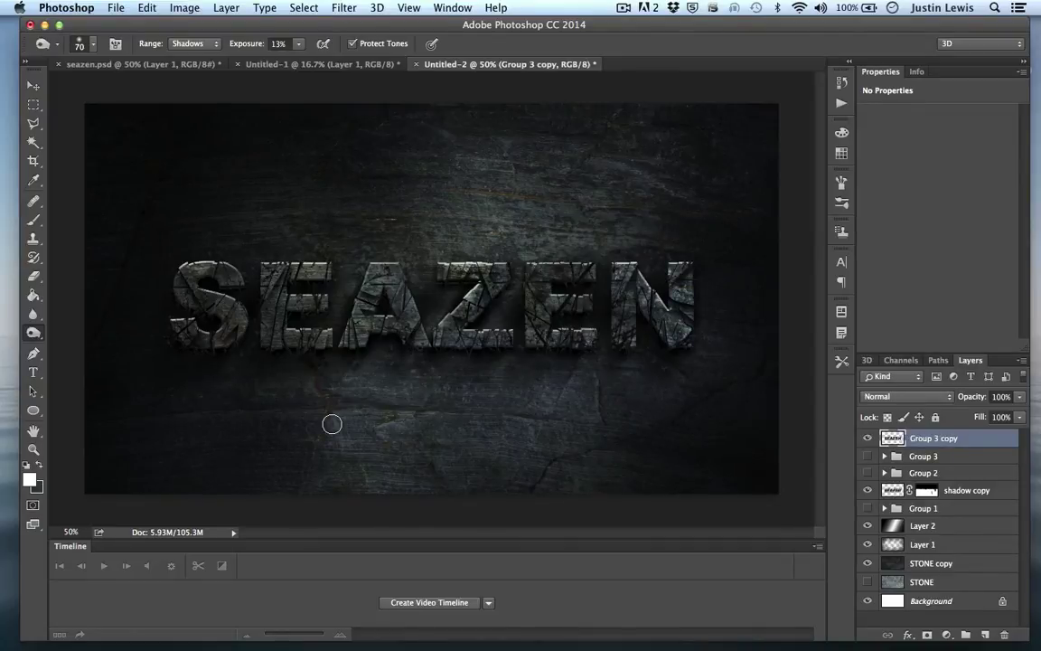